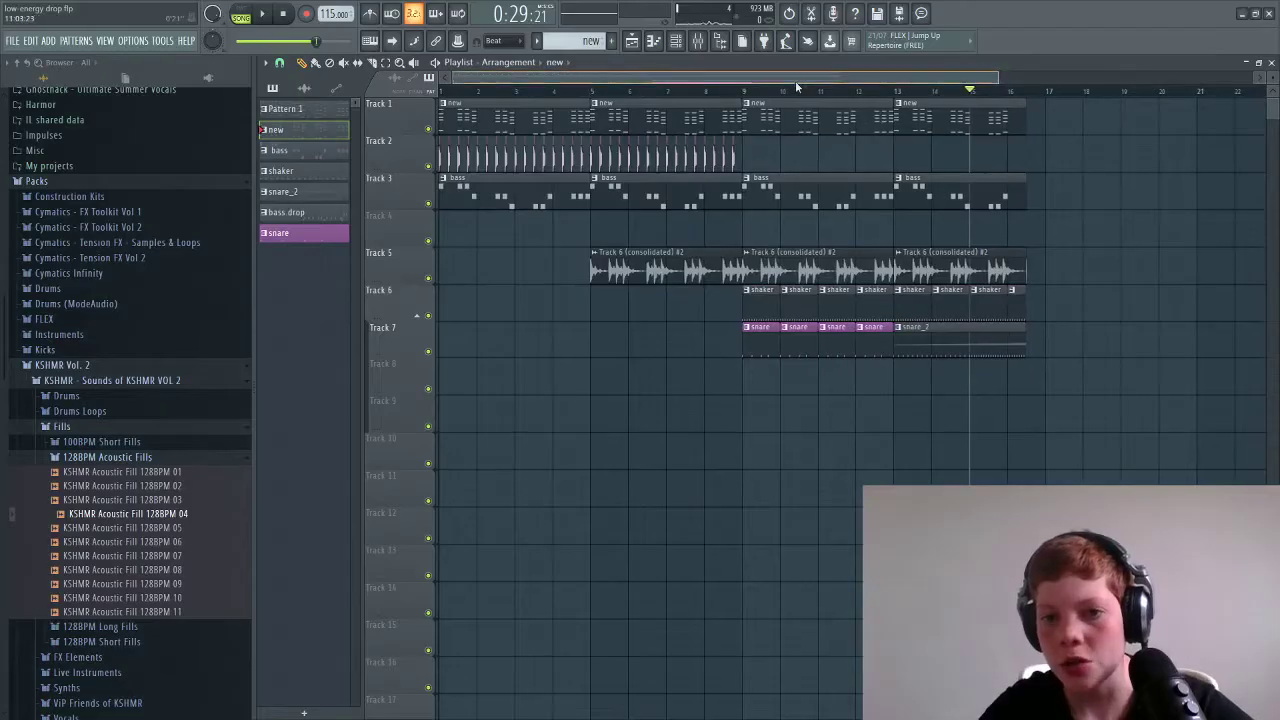
# Place the KSHMR Acoustic Fill 128BPM 04 audio clip on Track 8 at bar 16 and play the section.
pyautogui.moveTo(795, 87); pyautogui.dragTo(914, 78)
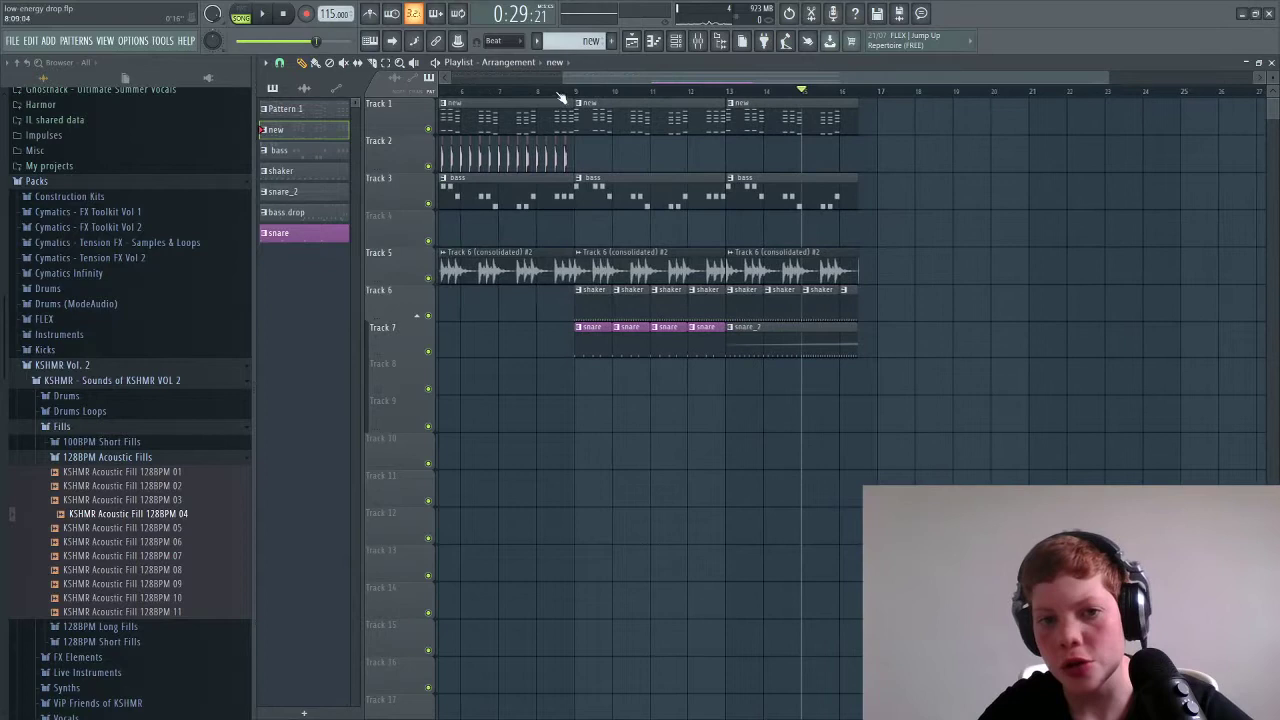
pyautogui.moveTo(574, 77); pyautogui.dragTo(793, 77)
pyautogui.click(304, 89)
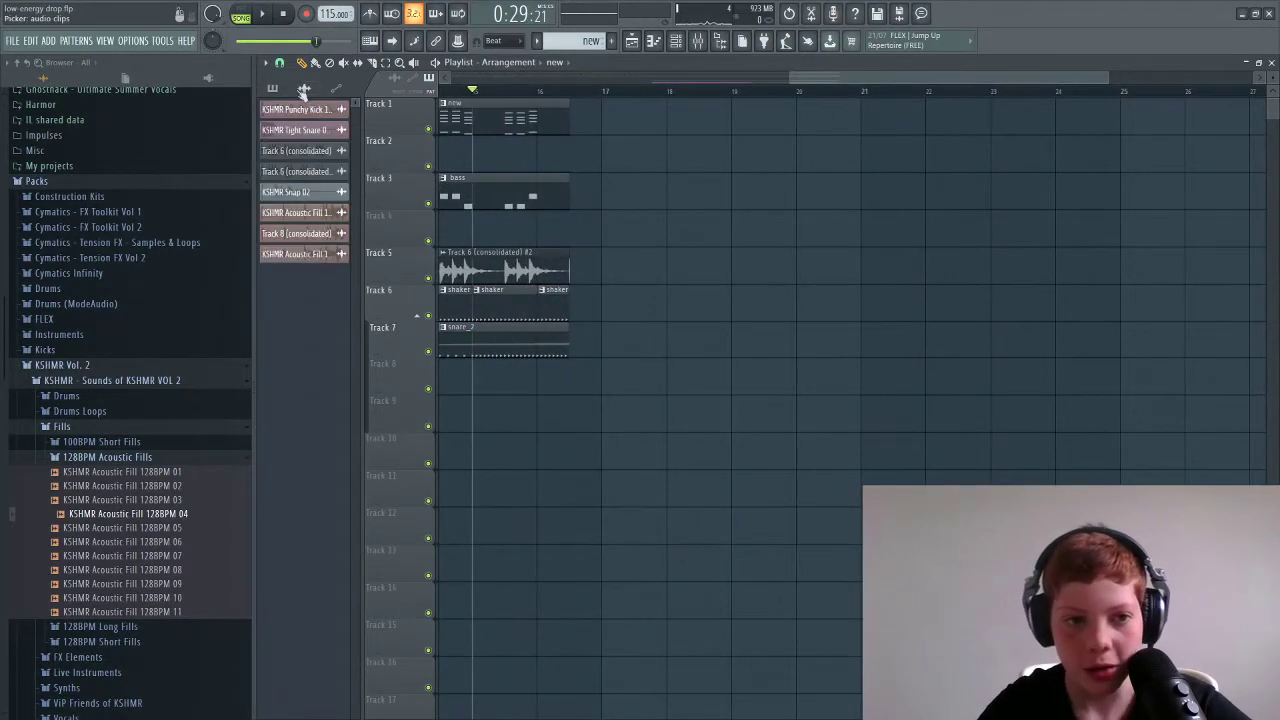
pyautogui.moveTo(288, 263); pyautogui.dragTo(633, 378)
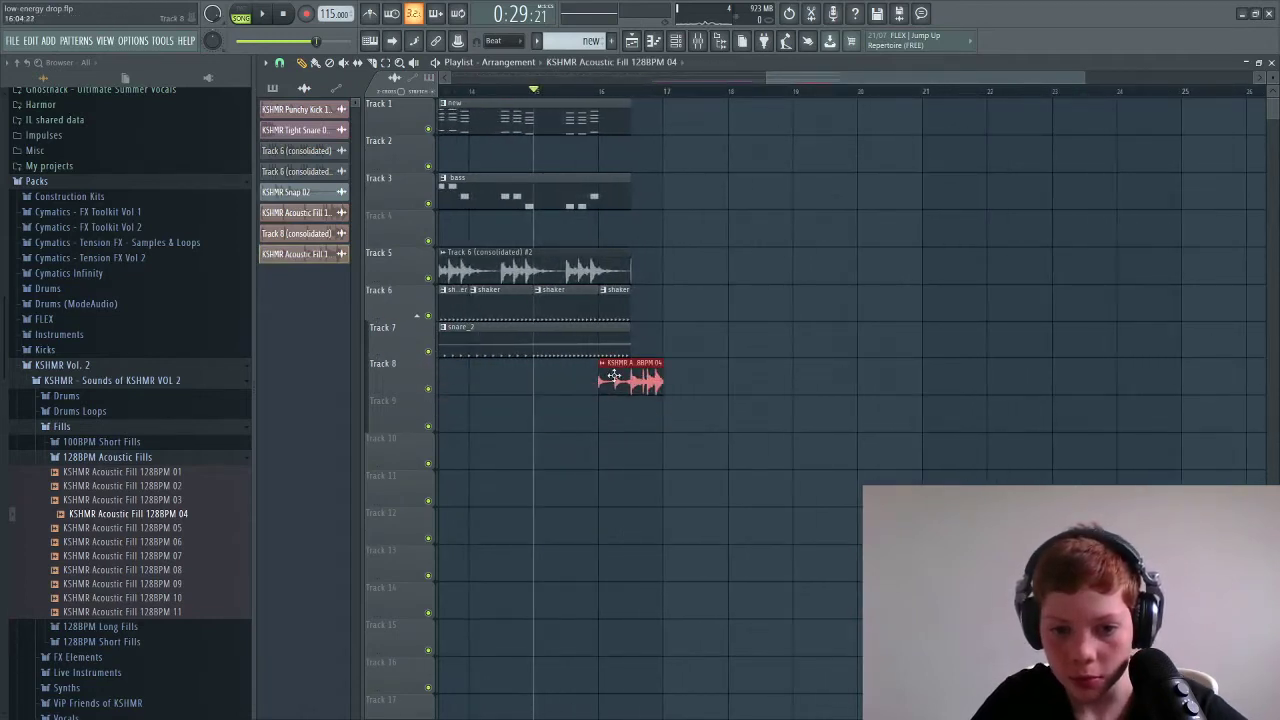
pyautogui.press('space')
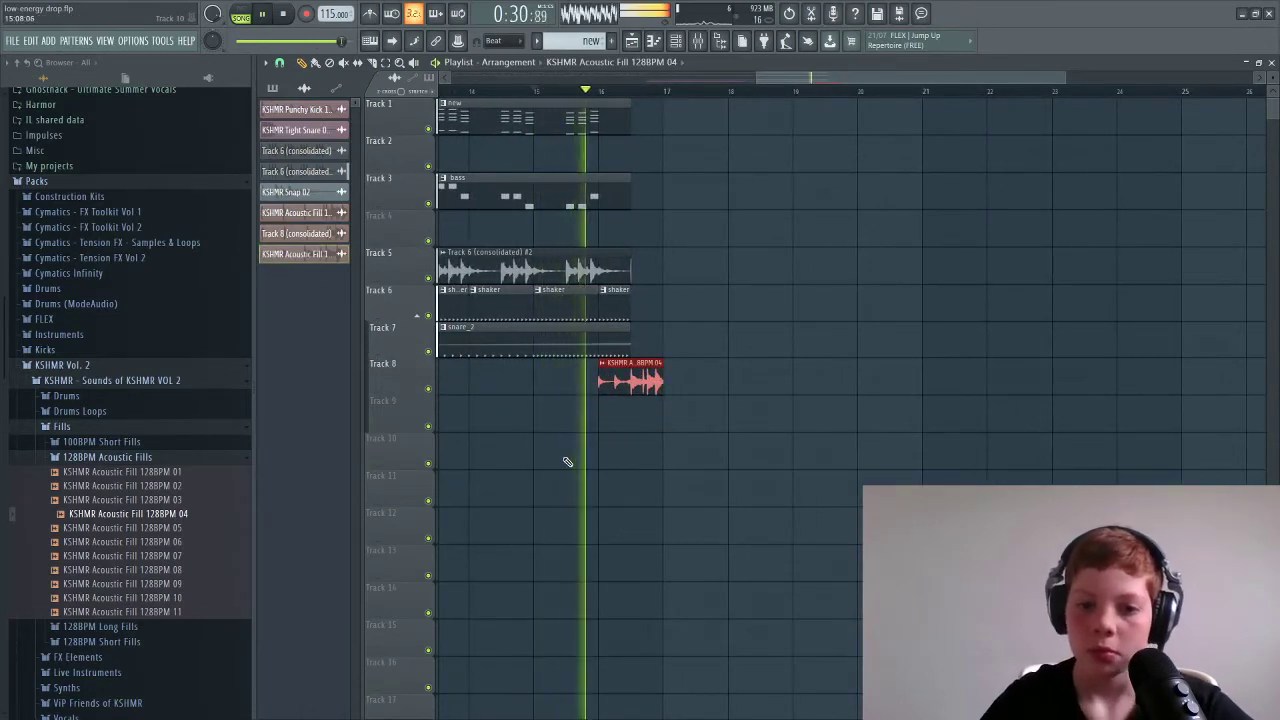
pyautogui.scroll(-3, 568, 457)
pyautogui.scroll(3, 548, 244)
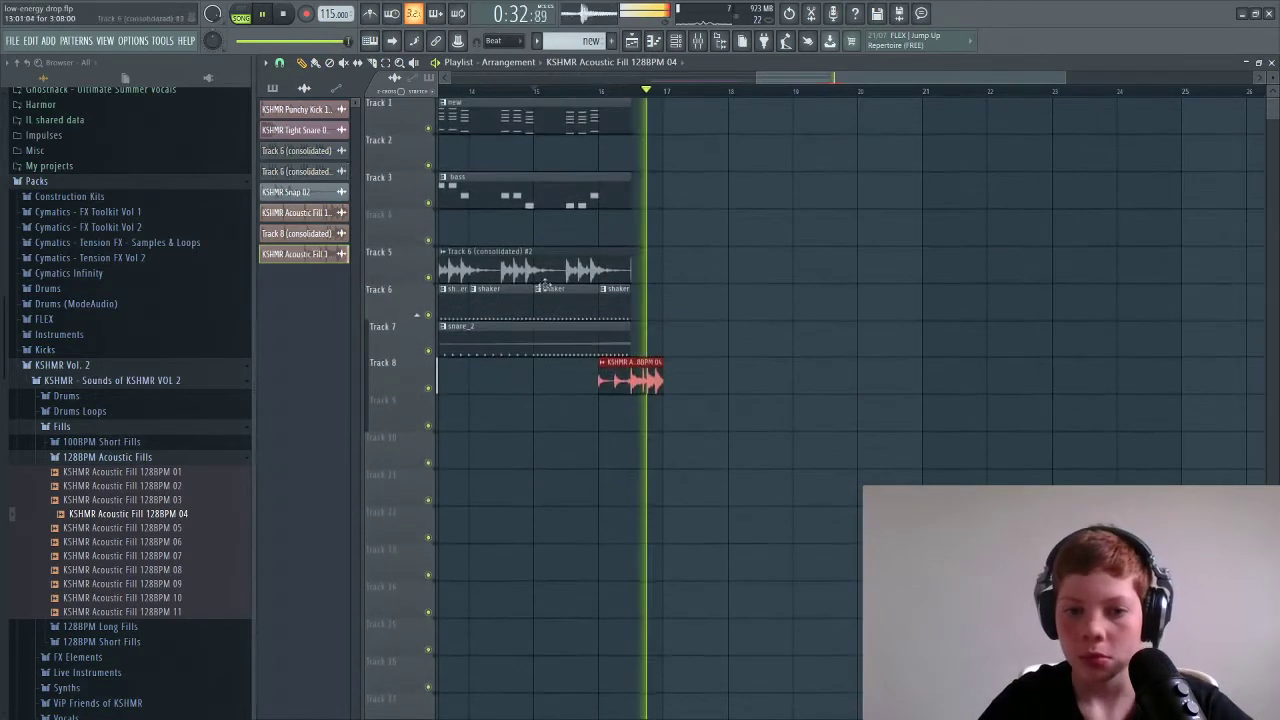
pyautogui.press('space')
# Place the bass drop pattern on Track 6 starting at bar 17.
pyautogui.click(271, 89)
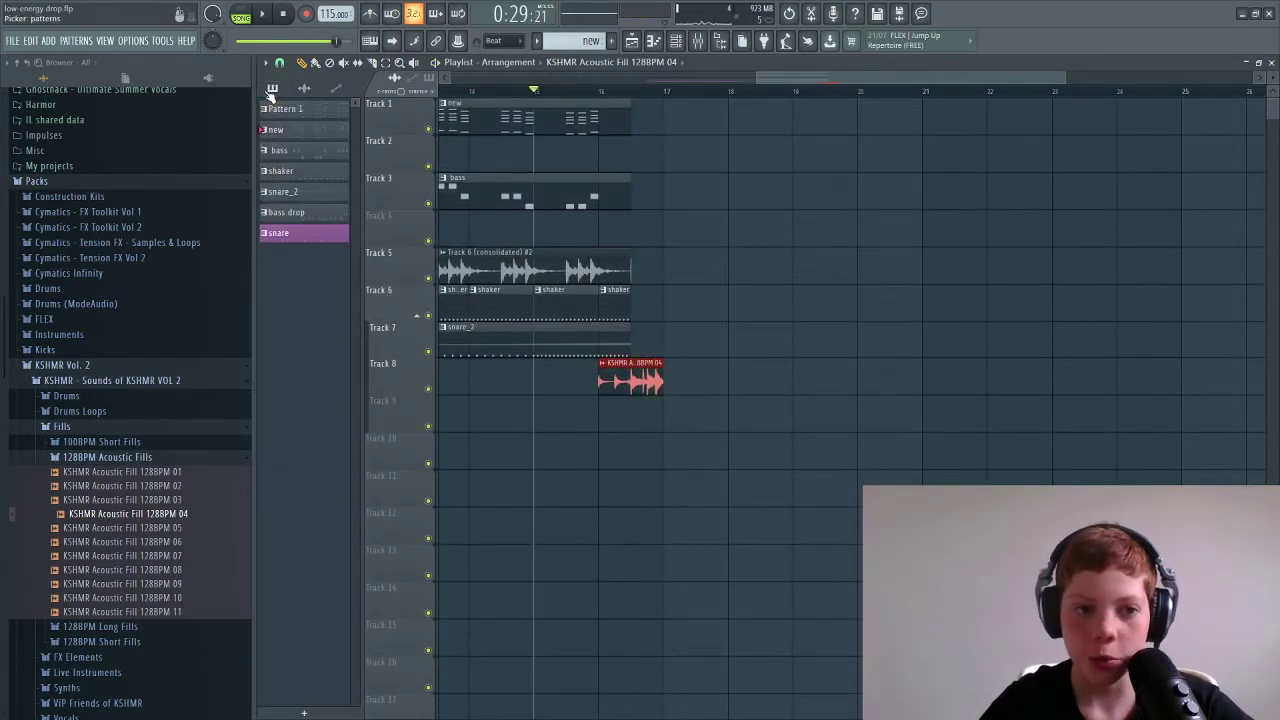
pyautogui.moveTo(290, 213); pyautogui.dragTo(783, 331)
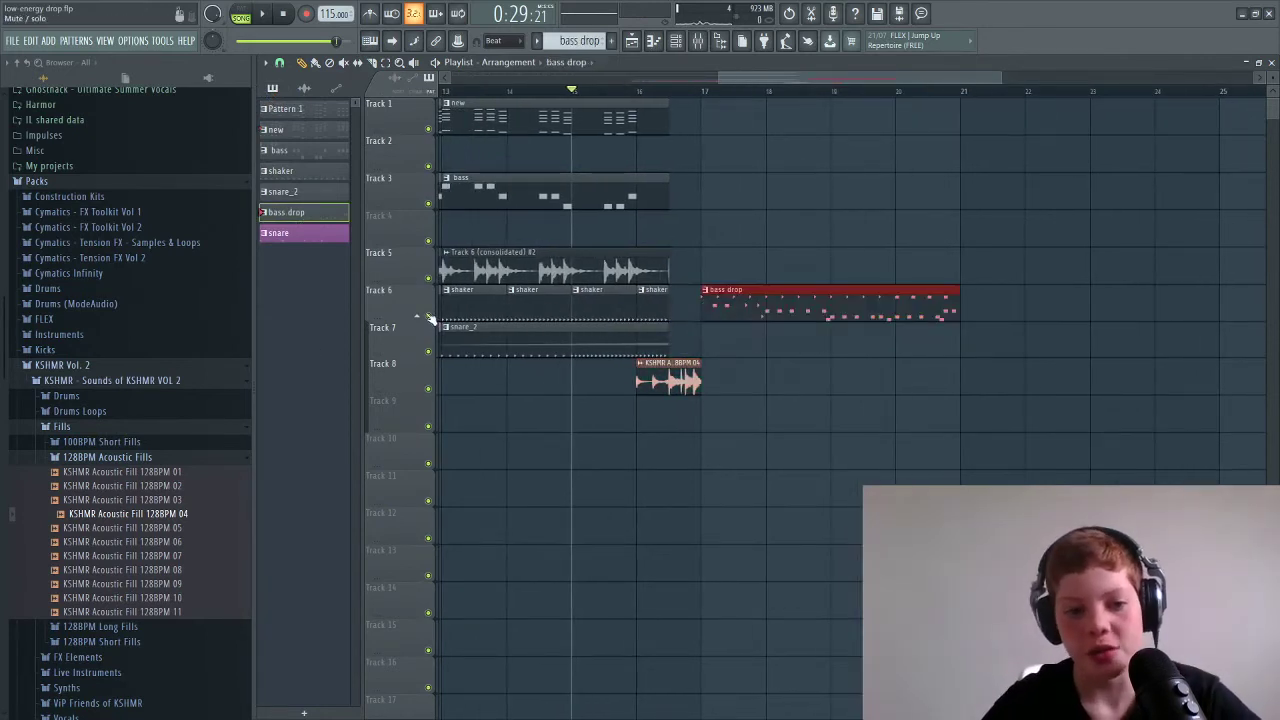
# Try the "new" pattern on Track 1 from bar 17, play it with the bass drop, and remove that clip.
pyautogui.click(614, 121)
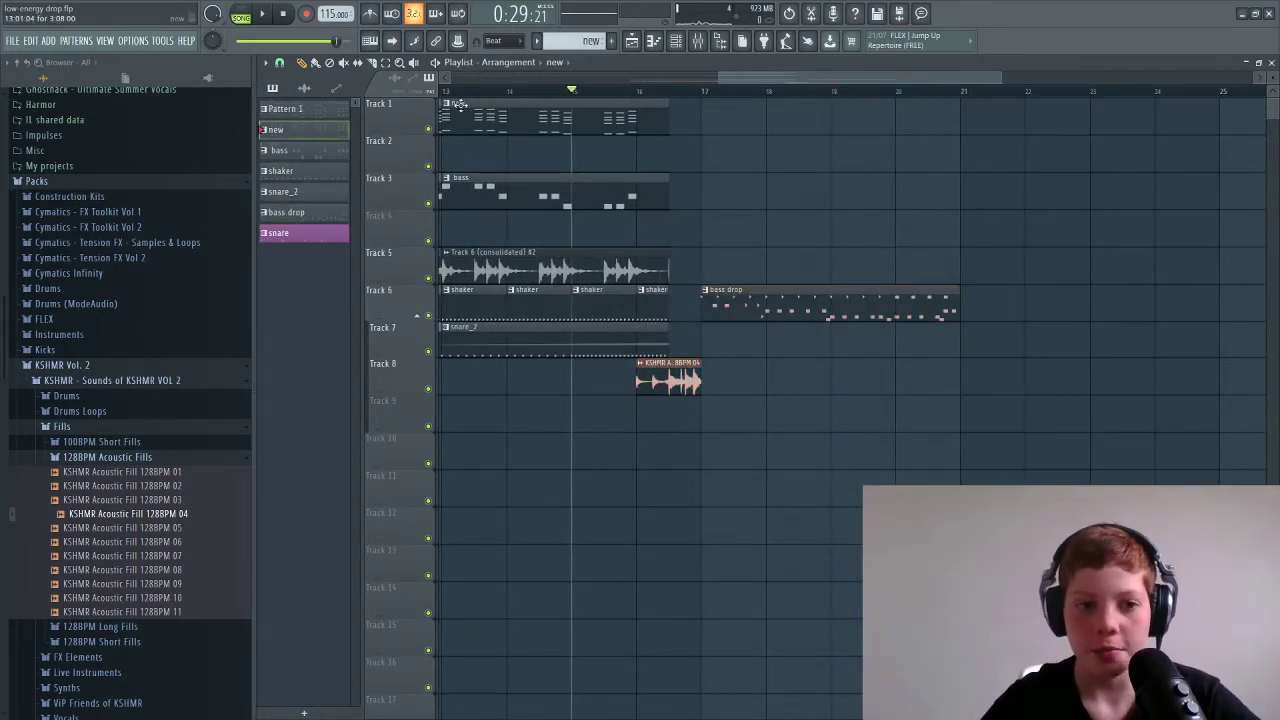
pyautogui.click(713, 113)
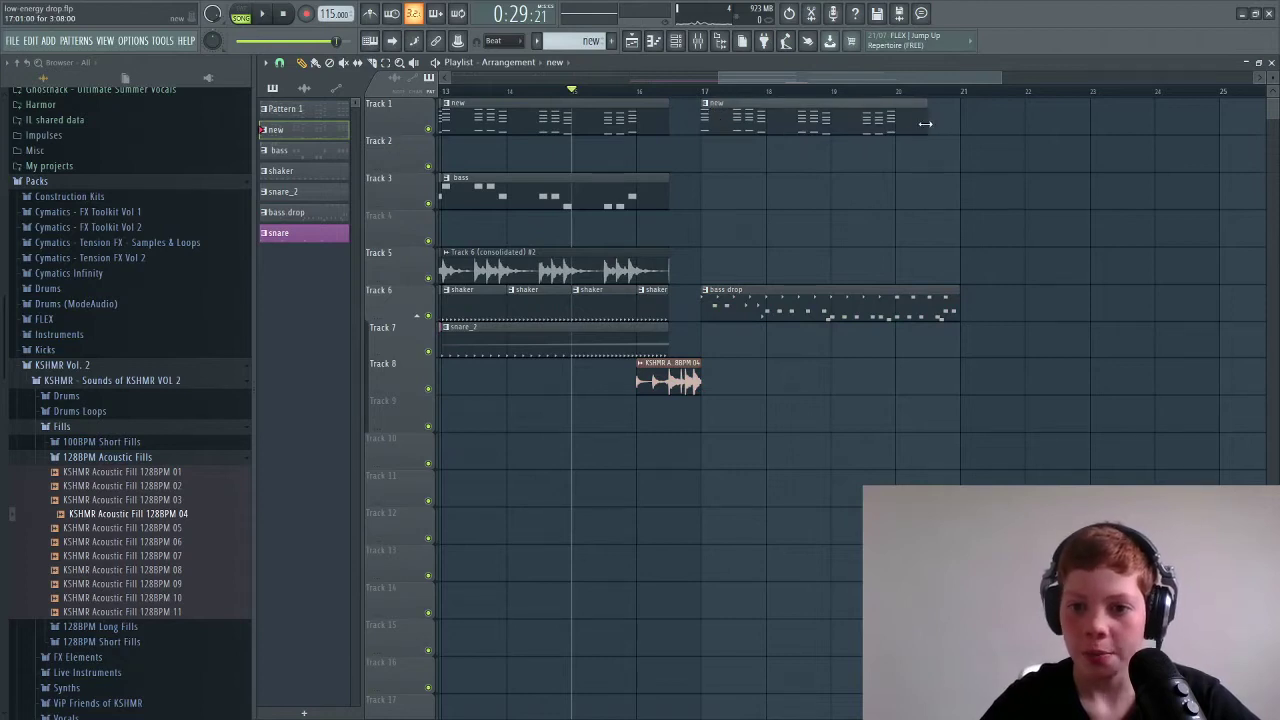
pyautogui.click(703, 91)
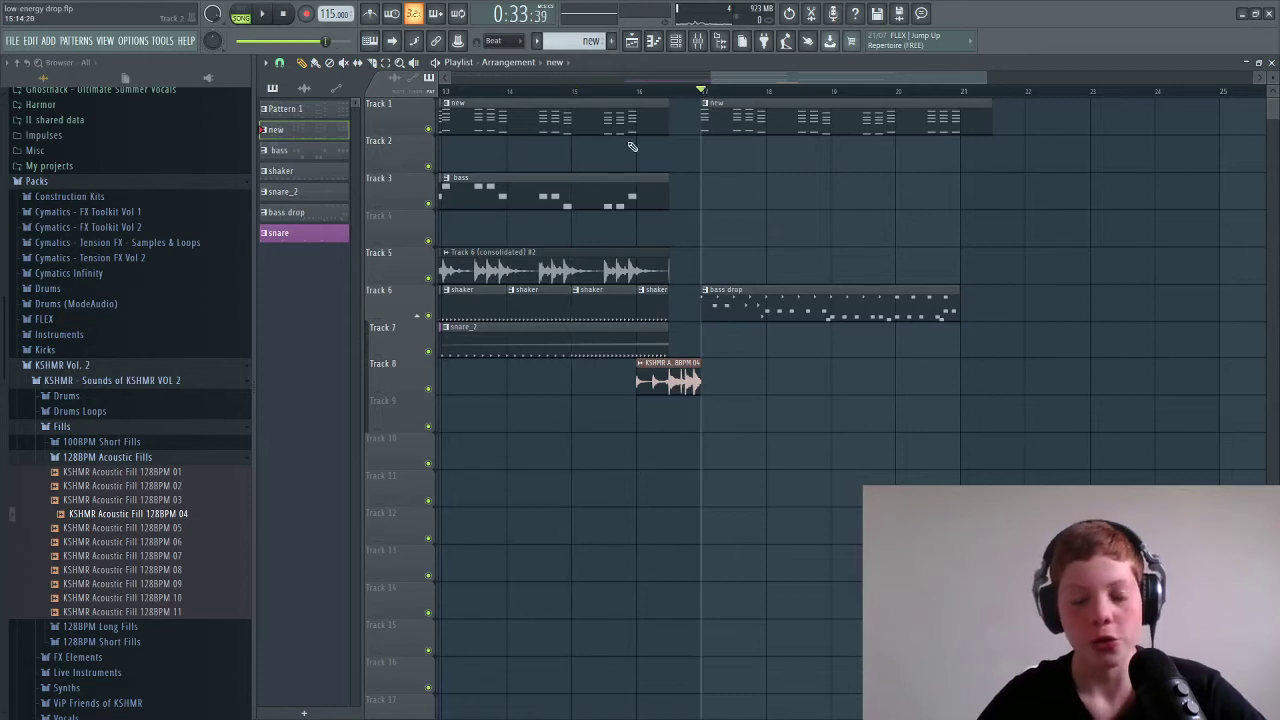
pyautogui.press('space')
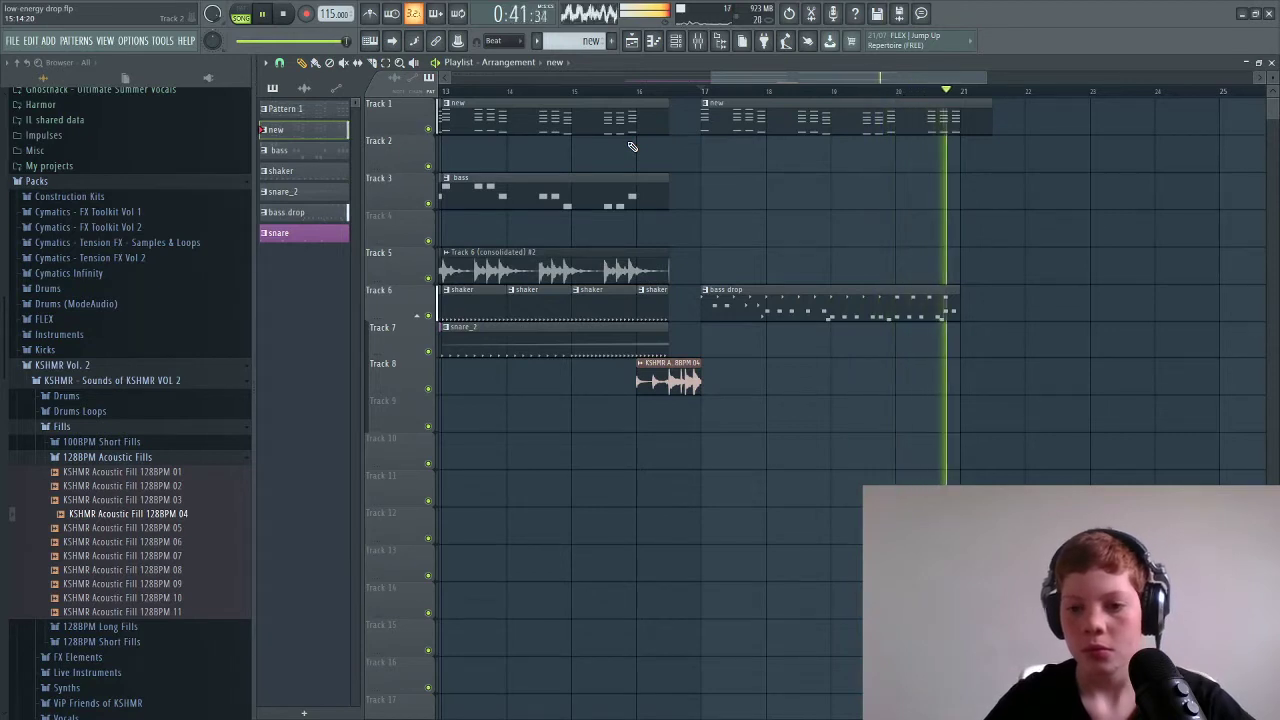
pyautogui.press('space')
pyautogui.rightClick(740, 122)
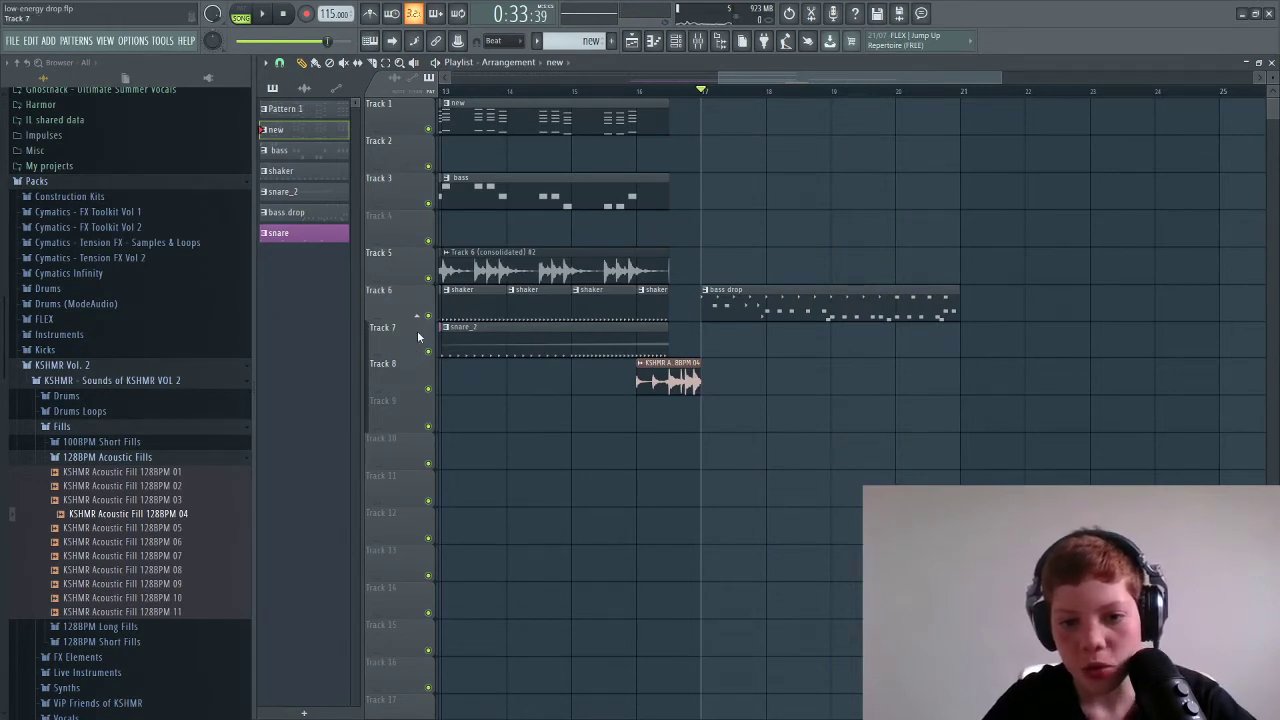
# Play the arrangement from bar 16 to hear the fill leading into the bass drop.
pyautogui.click(602, 190)
pyautogui.click(632, 95)
pyautogui.press('space')
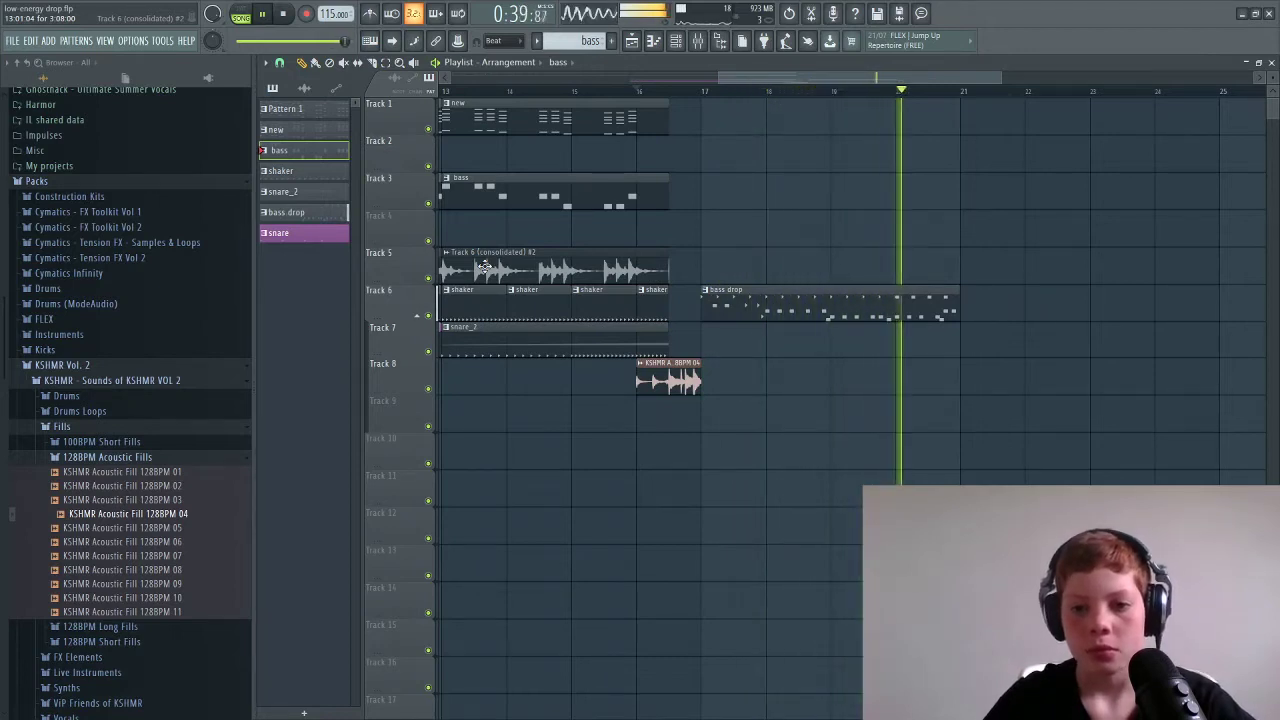
pyautogui.press('space')
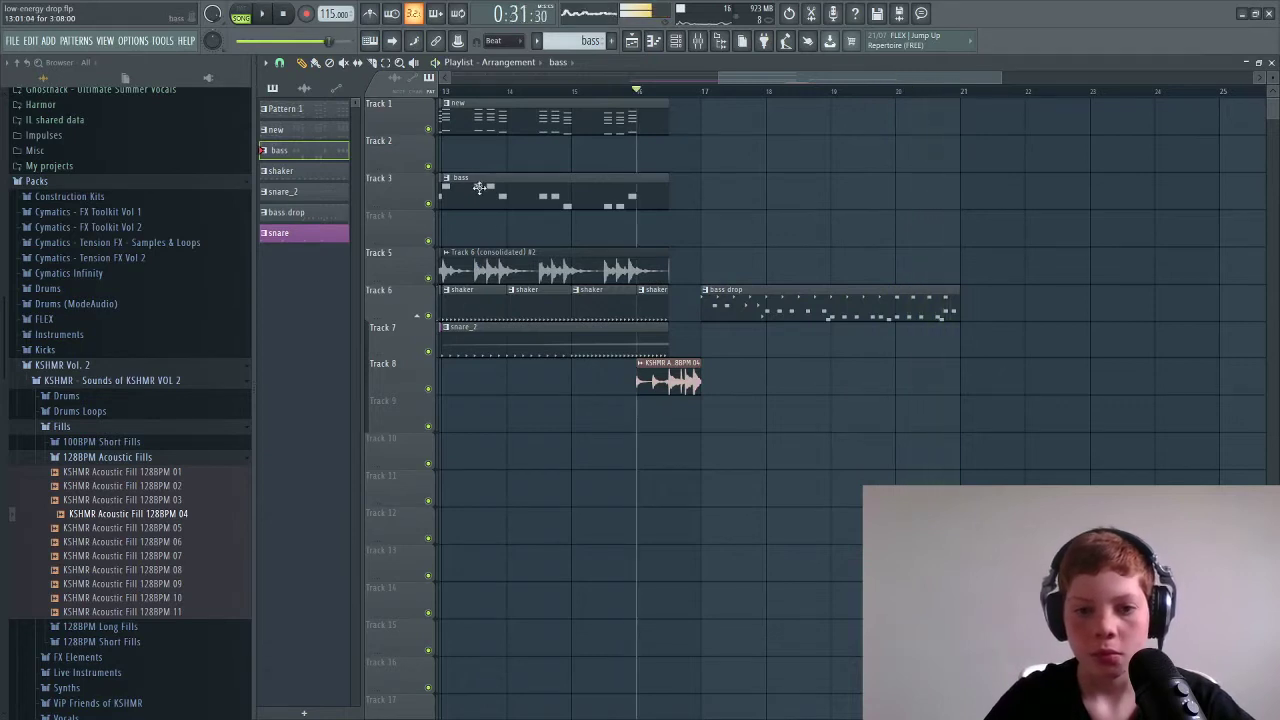
# Add the bass pattern to Track 3 from bar 17 to bar 21 using a finer snap, and play the section.
pyautogui.click(713, 204)
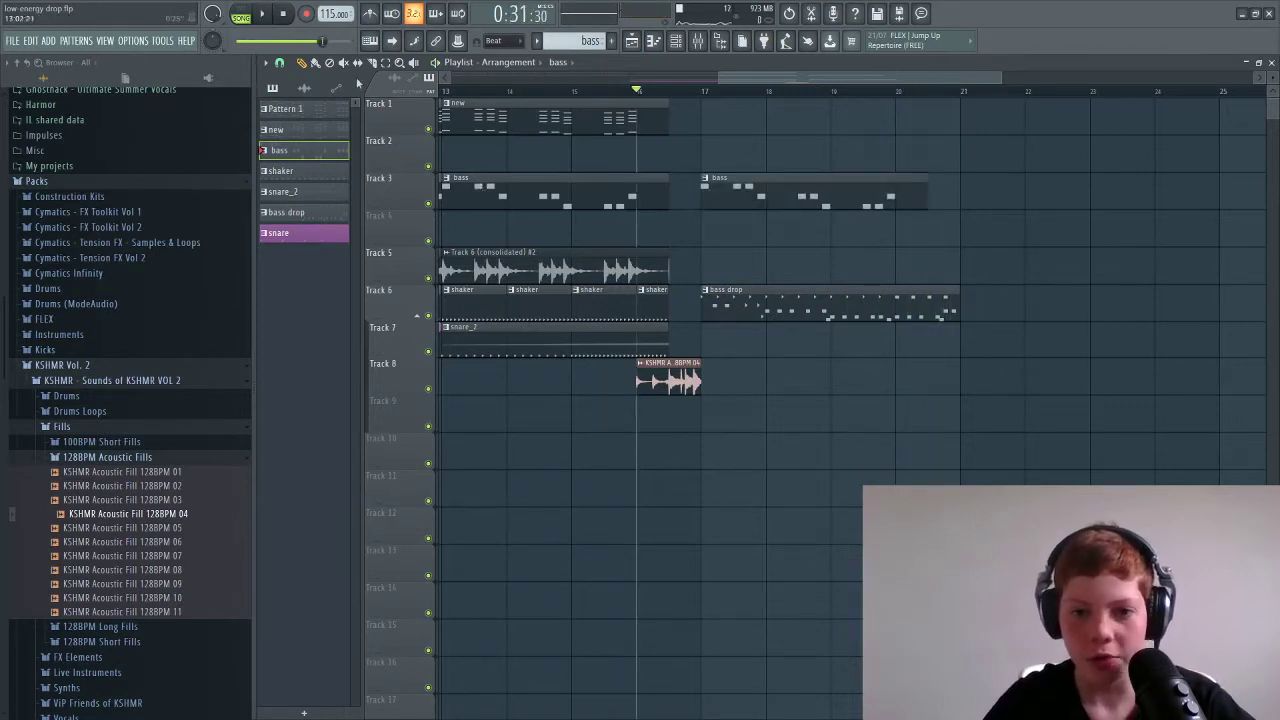
pyautogui.click(280, 63)
pyautogui.click(292, 190)
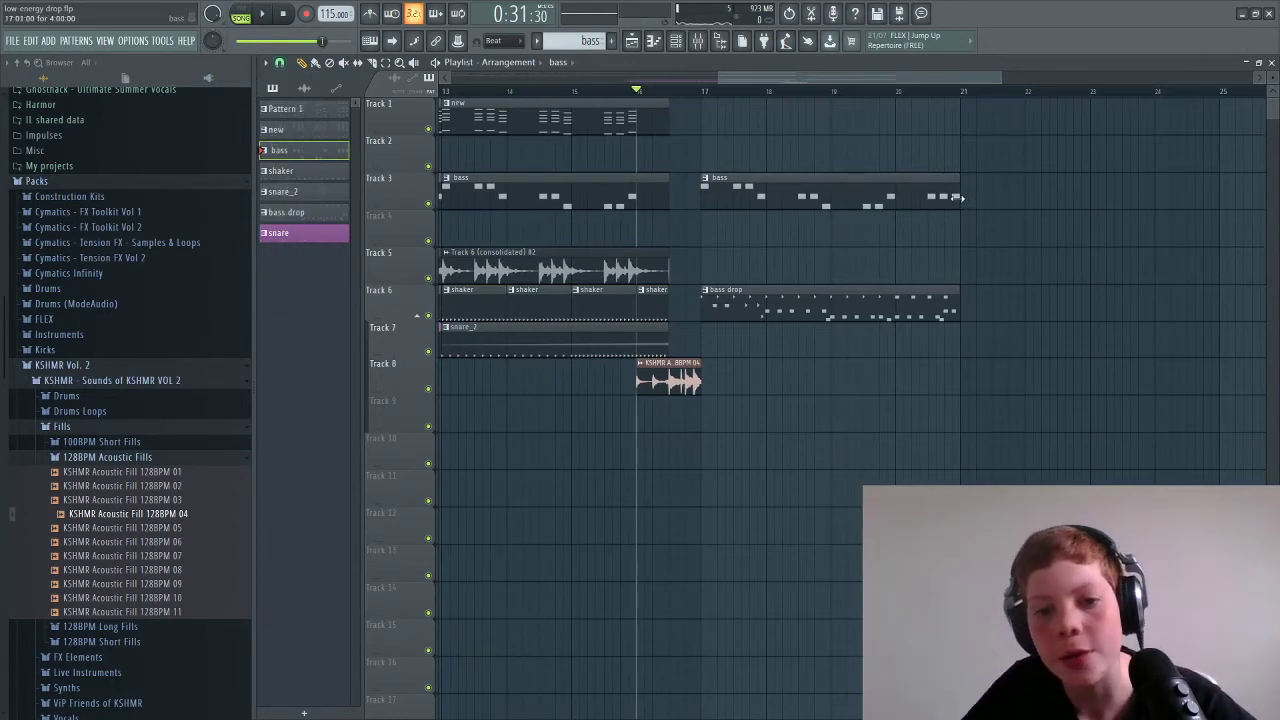
pyautogui.press('space')
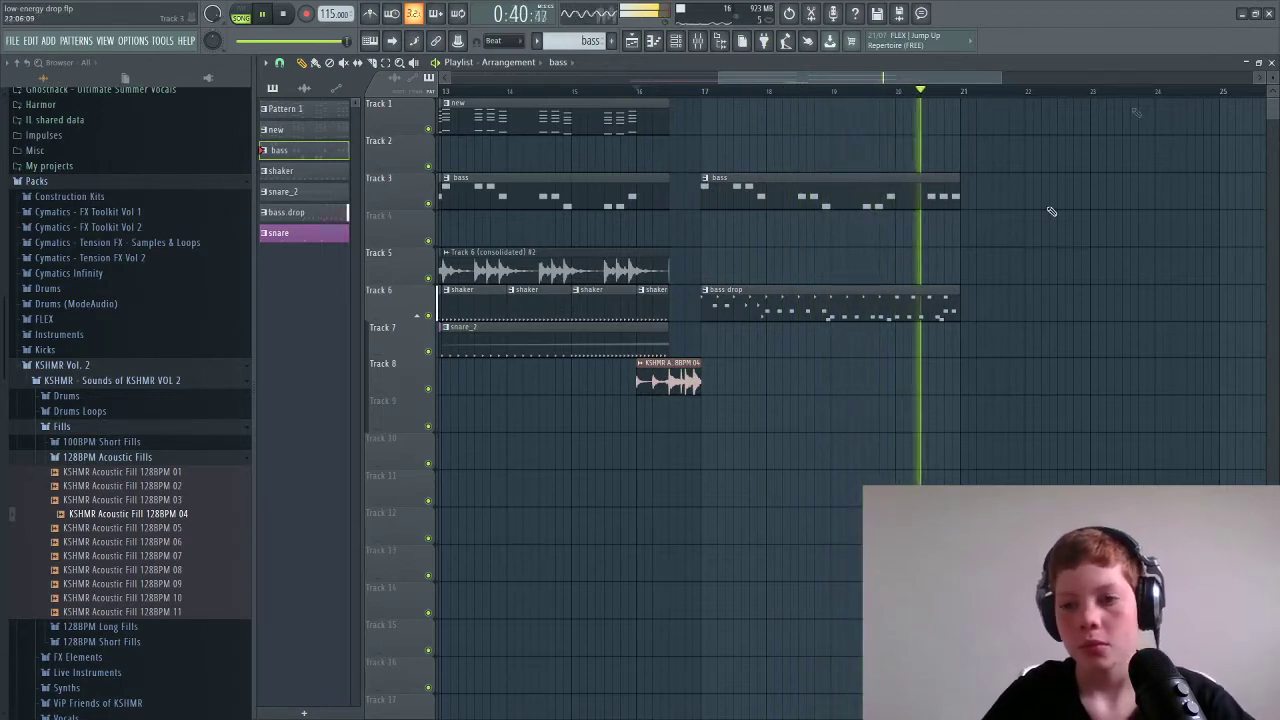
pyautogui.press('space')
# Switch to the bass drop pattern in the channel rack, solo and select Union #2 and both Analog bass channels, and listen to them.
pyautogui.click(1271, 63)
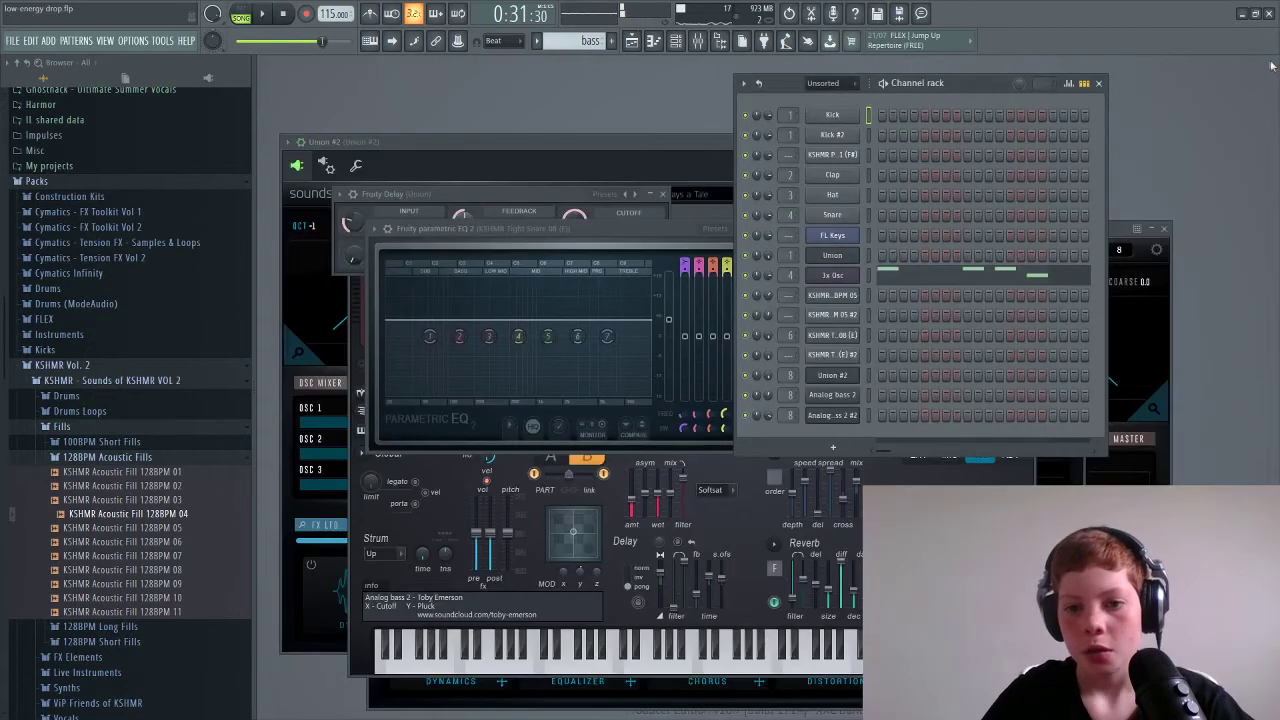
pyautogui.click(538, 41)
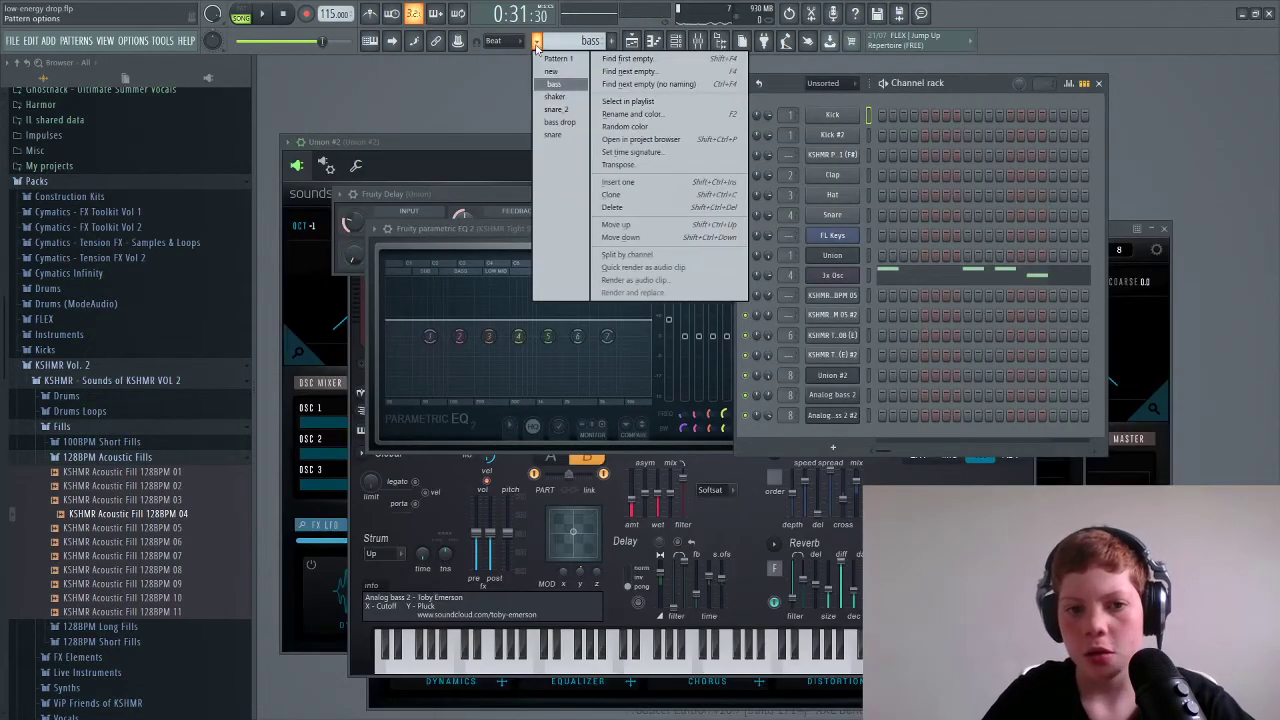
pyautogui.click(561, 122)
pyautogui.rightClick(745, 375)
pyautogui.click(757, 384)
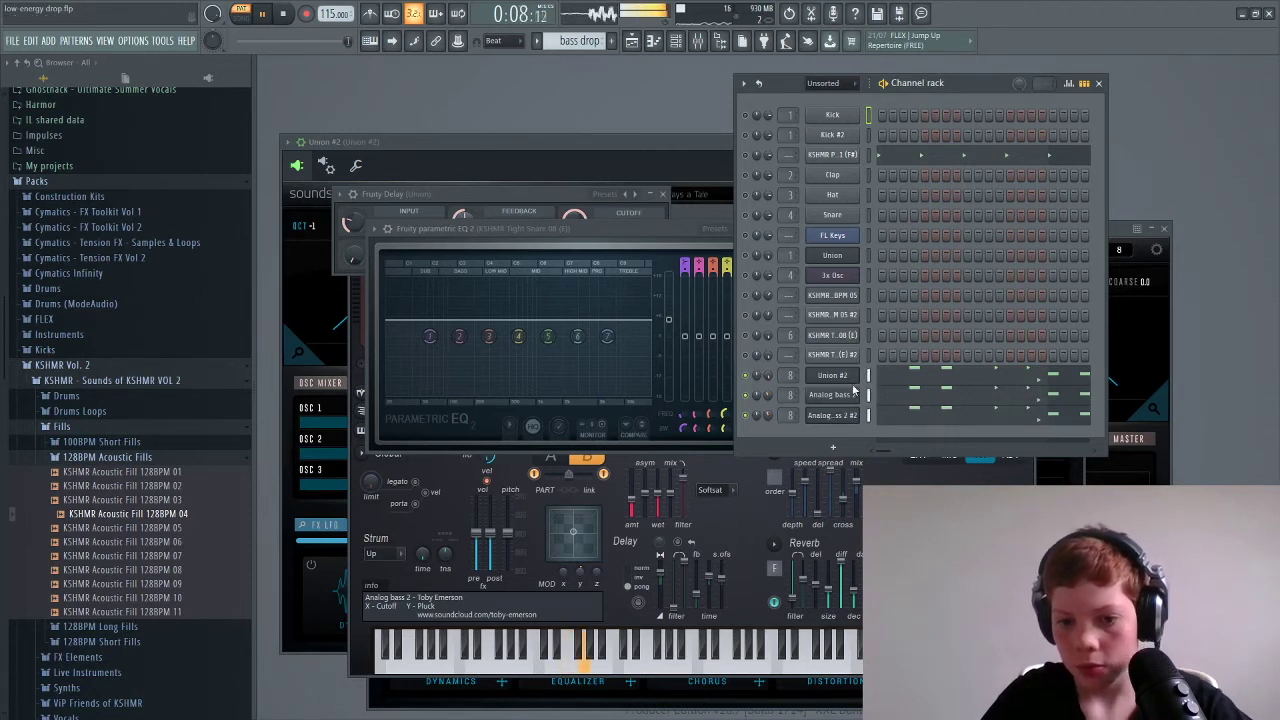
pyautogui.press('space')
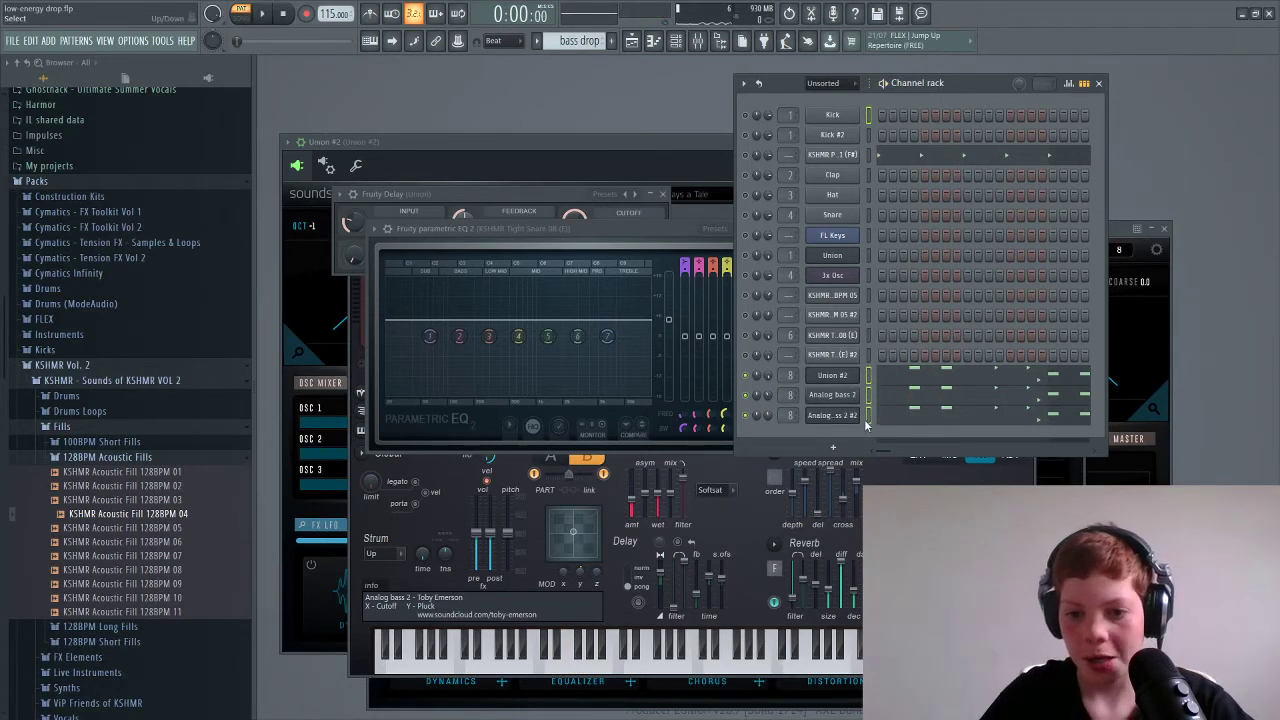
# Route the selected channels to mixer track 10 and check the assignment in the channel rack.
pyautogui.click(697, 44)
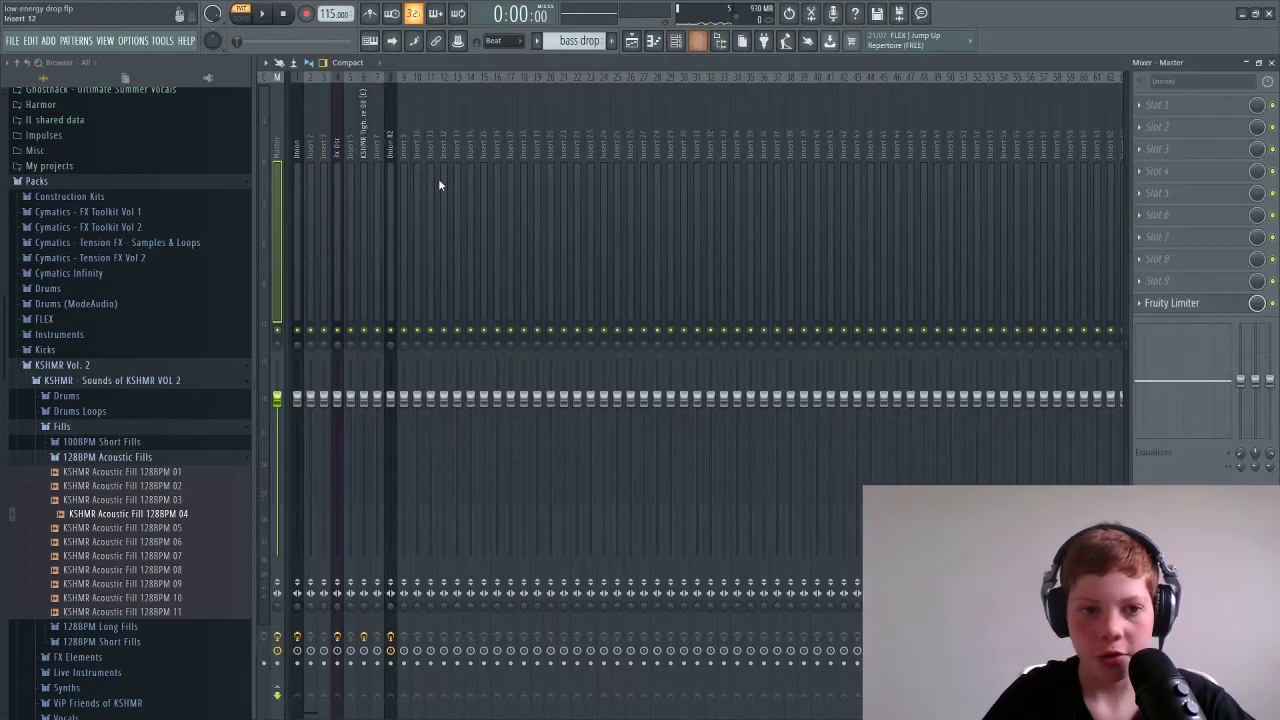
pyautogui.click(417, 166)
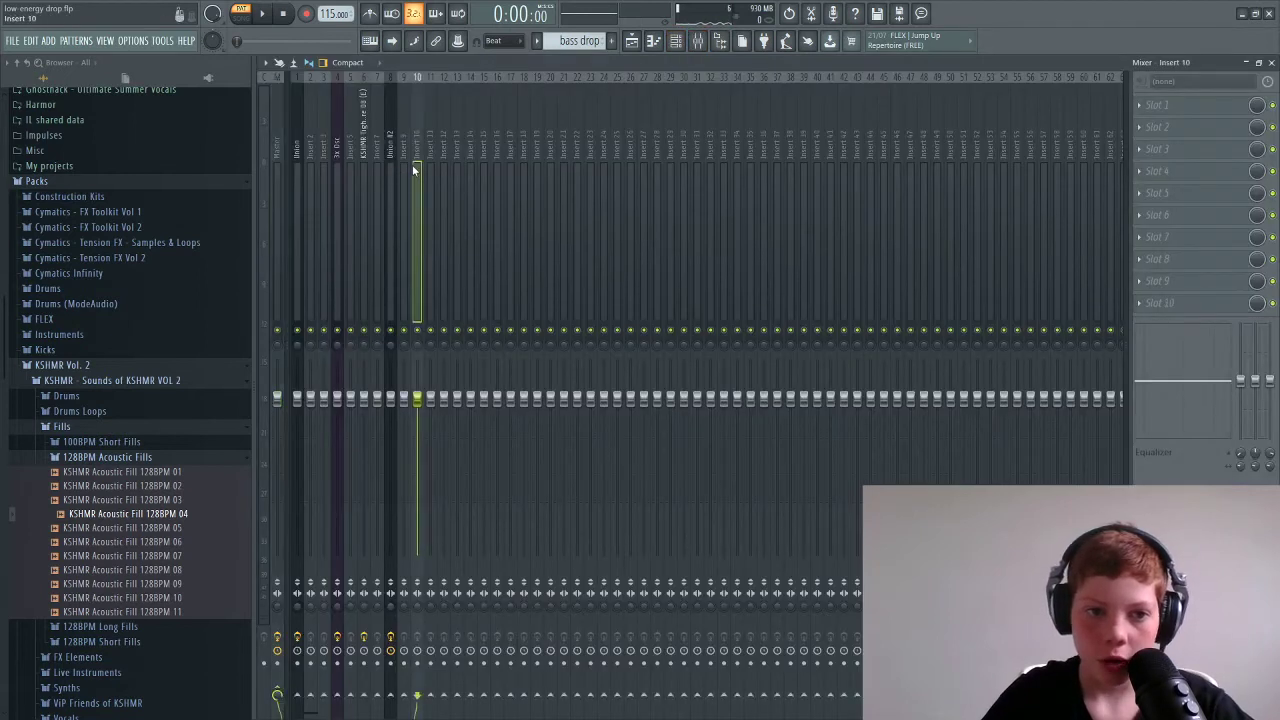
pyautogui.rightClick(417, 166)
pyautogui.moveTo(470, 210)
pyautogui.click(594, 211)
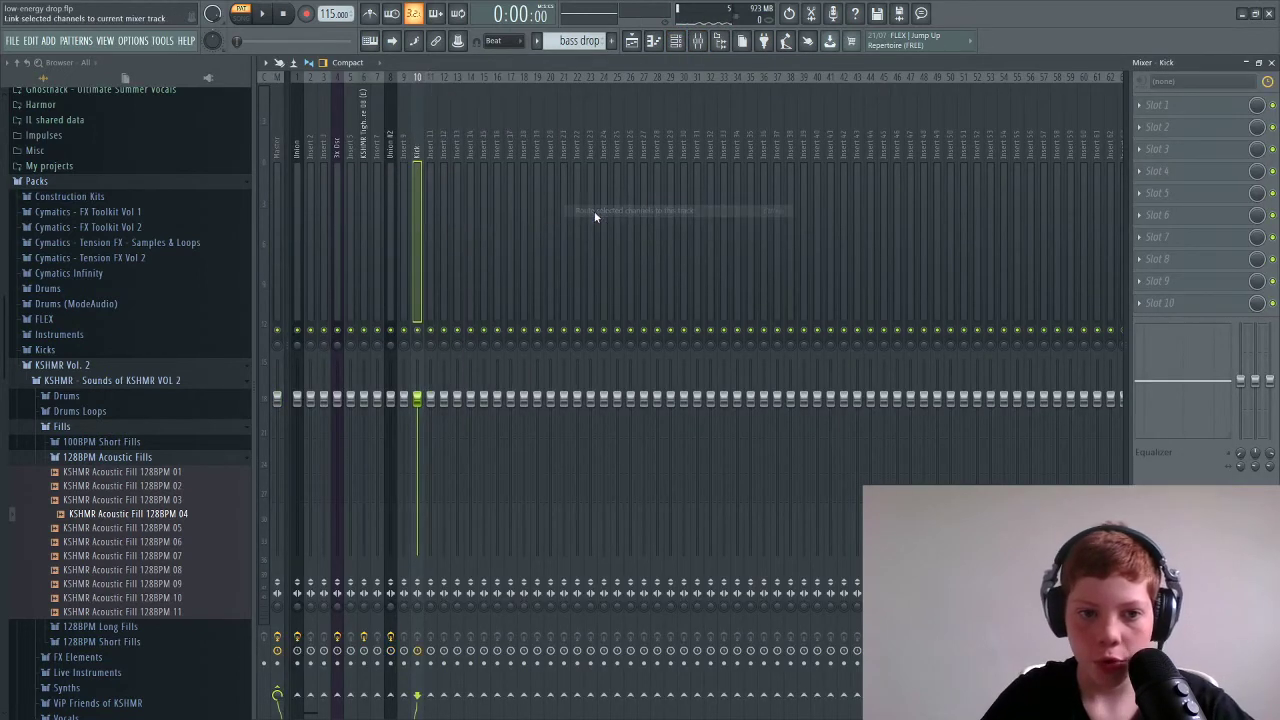
pyautogui.click(1271, 62)
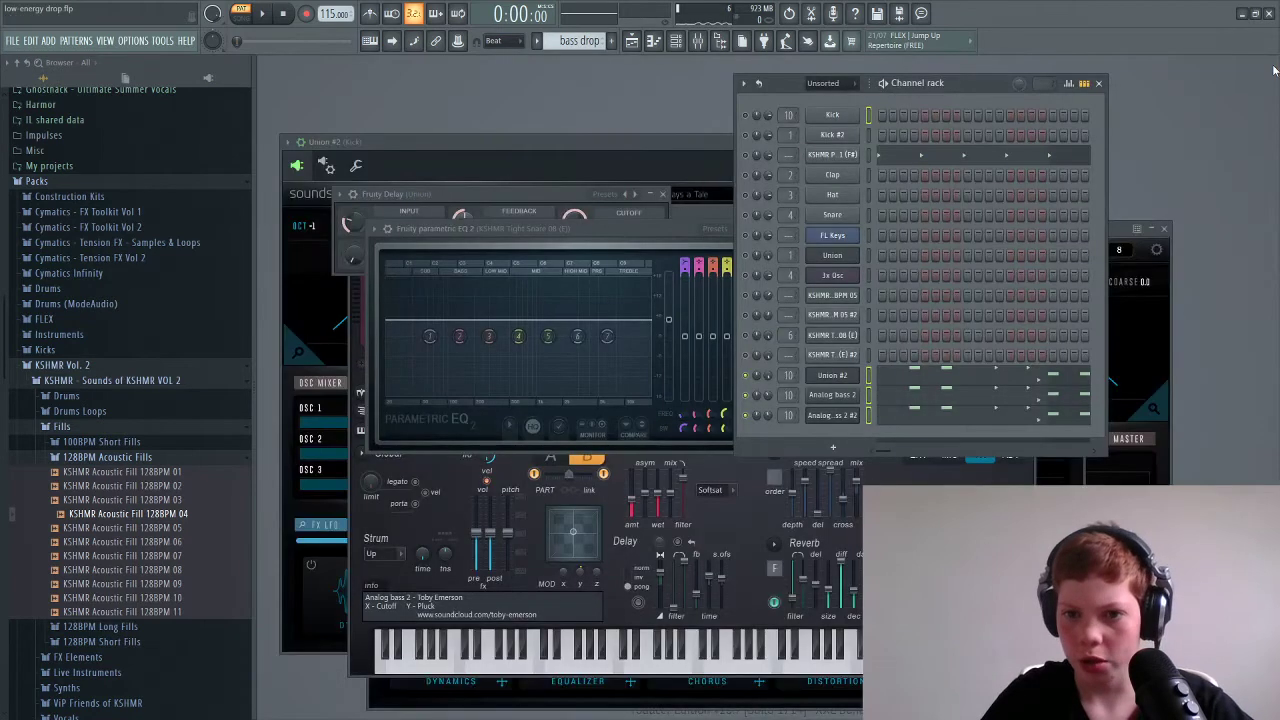
# Load Fruity Parametric EQ 2 into the first effect slot of mixer track 10 and nudge band 7 slightly up.
pyautogui.click(698, 44)
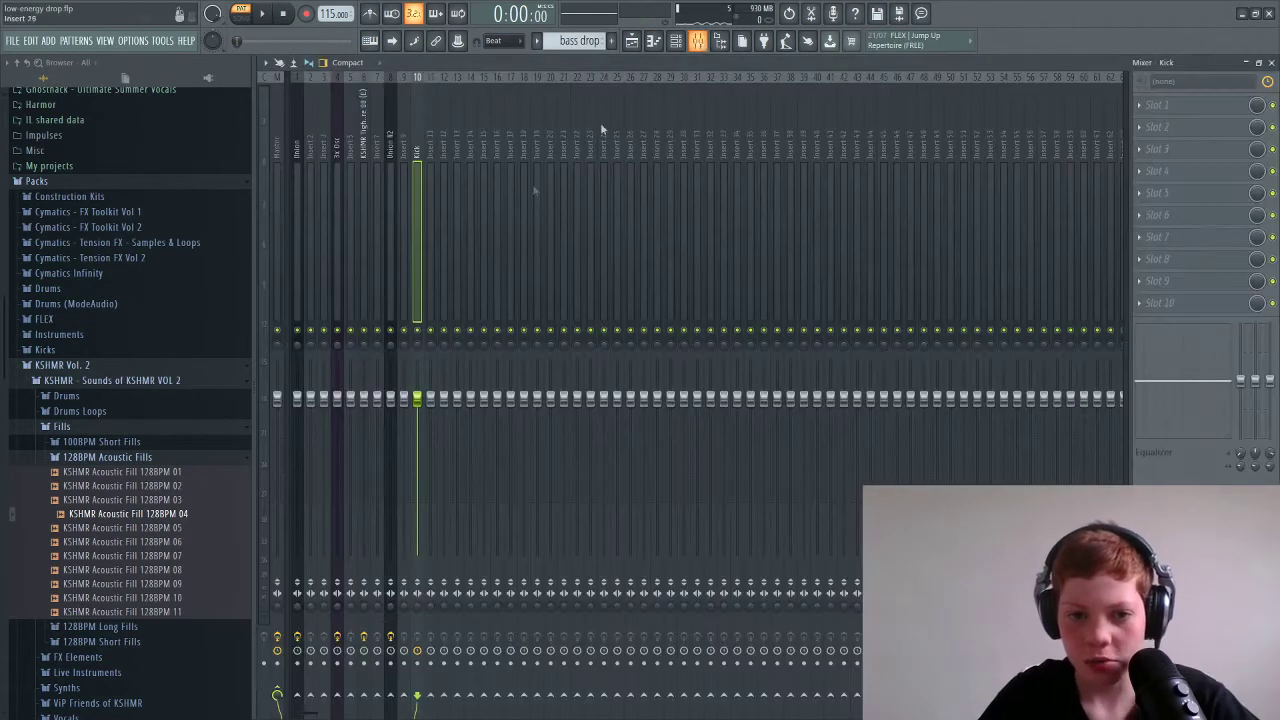
pyautogui.click(1213, 105)
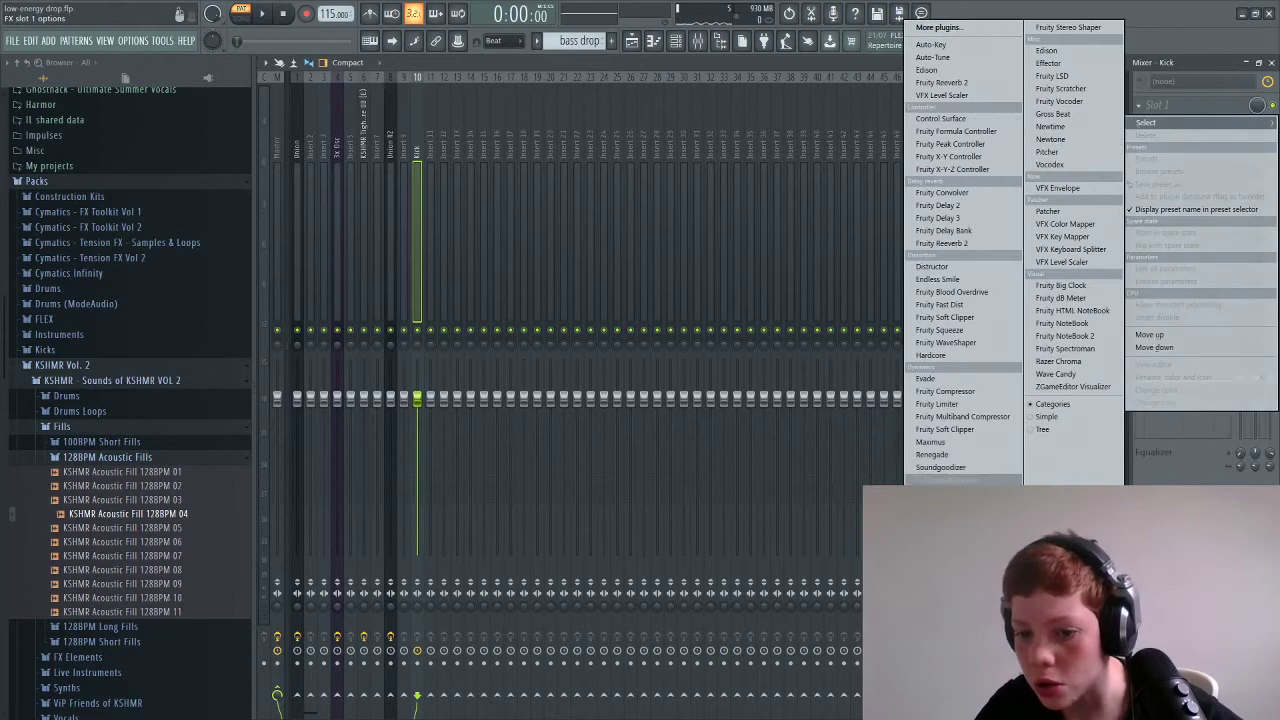
pyautogui.click(950, 580)
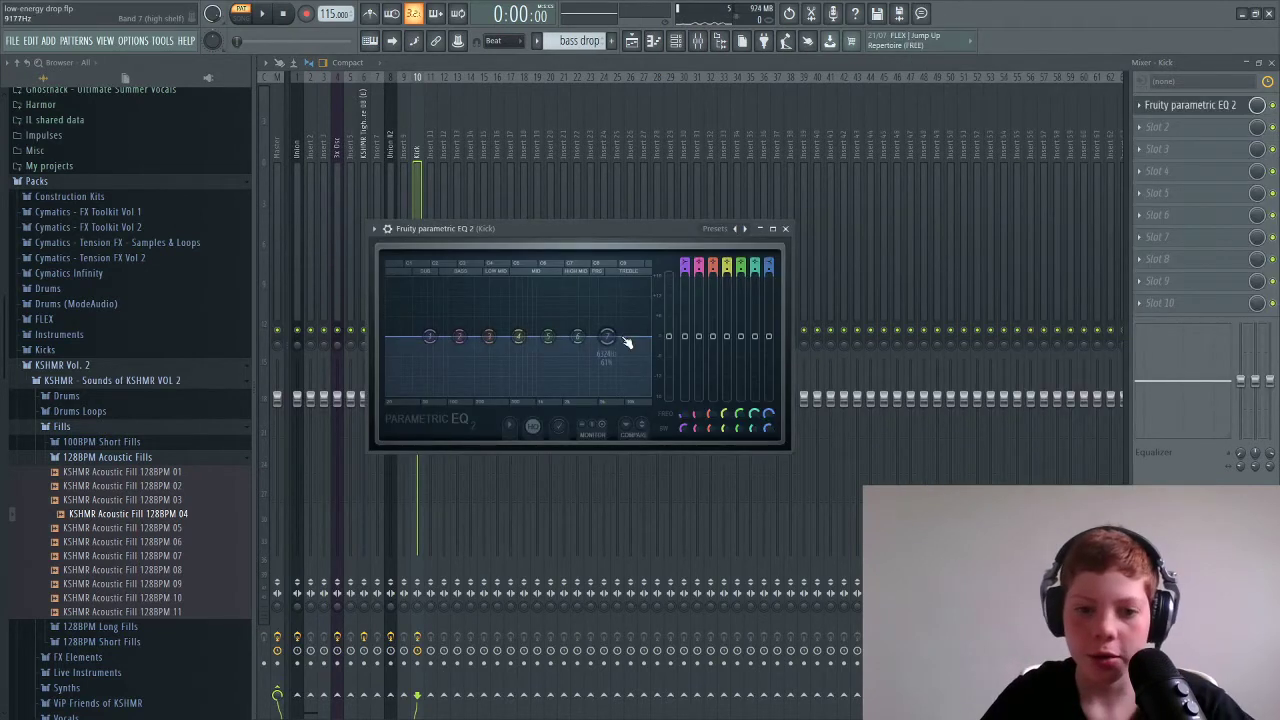
pyautogui.moveTo(607, 333)
pyautogui.mouseDown()
pyautogui.moveTo(646, 354)
pyautogui.moveTo(543, 392)
pyautogui.moveTo(586, 320)
pyautogui.moveTo(570, 324)
pyautogui.moveTo(606, 334)
pyautogui.mouseUp()
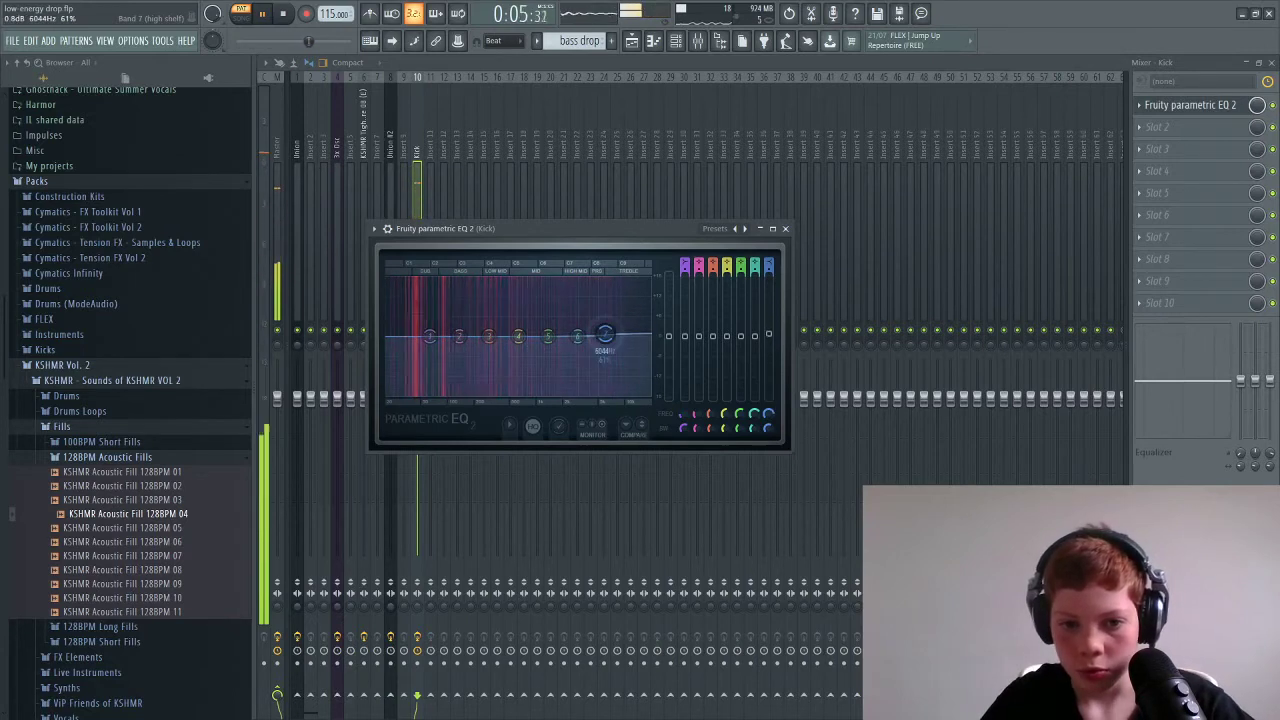
# Change EQ band 1 to a high-pass filter and raise its cutoff to cut the low end.
pyautogui.rightClick(429, 337)
pyautogui.moveTo(450, 372)
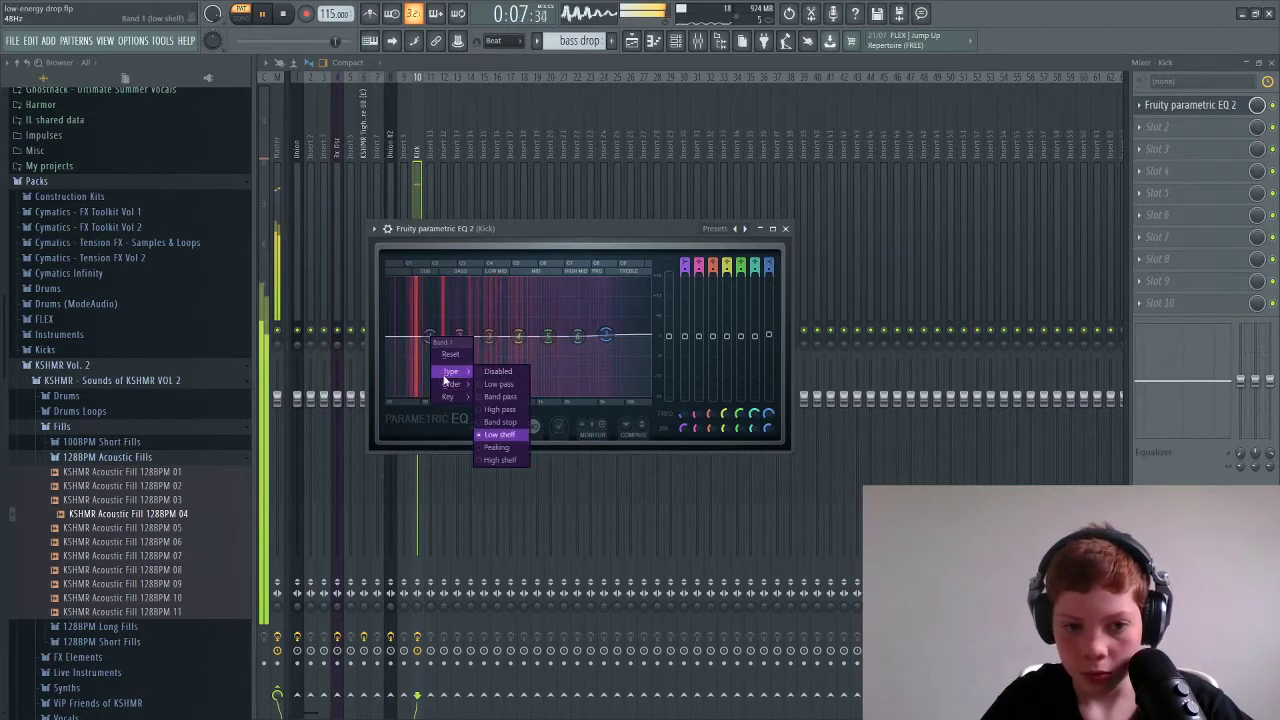
pyautogui.click(495, 405)
pyautogui.moveTo(461, 336); pyautogui.dragTo(447, 336)
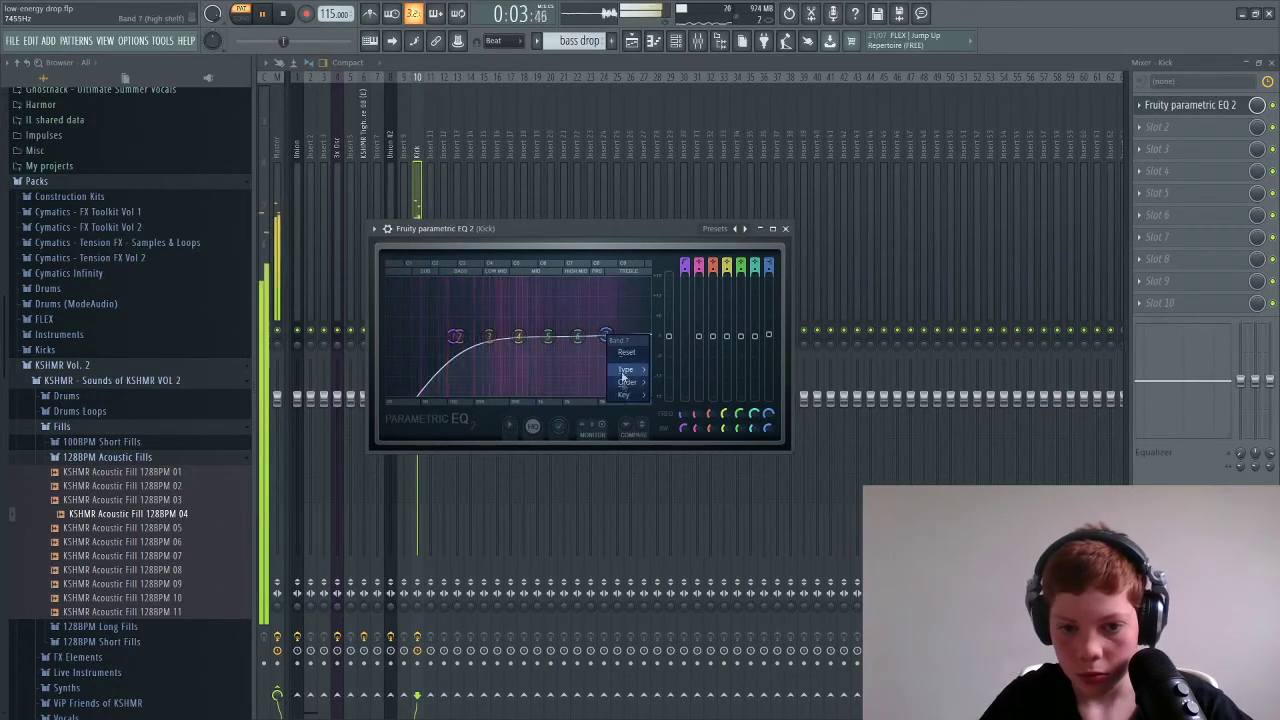
# Change EQ band 7 to a low-pass filter at about 5.1 kHz and fine-tune band 1's cutoff to about 116 Hz.
pyautogui.moveTo(625, 371)
pyautogui.click(668, 374)
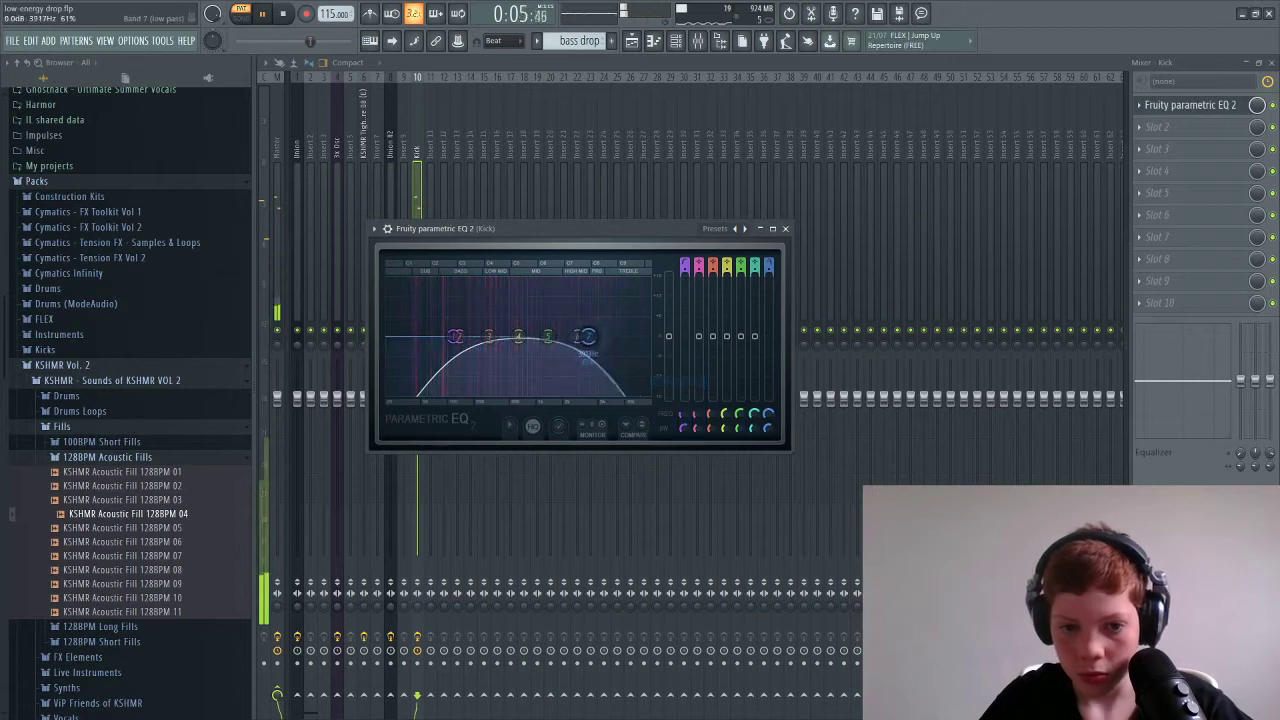
pyautogui.moveTo(634, 336); pyautogui.dragTo(611, 336)
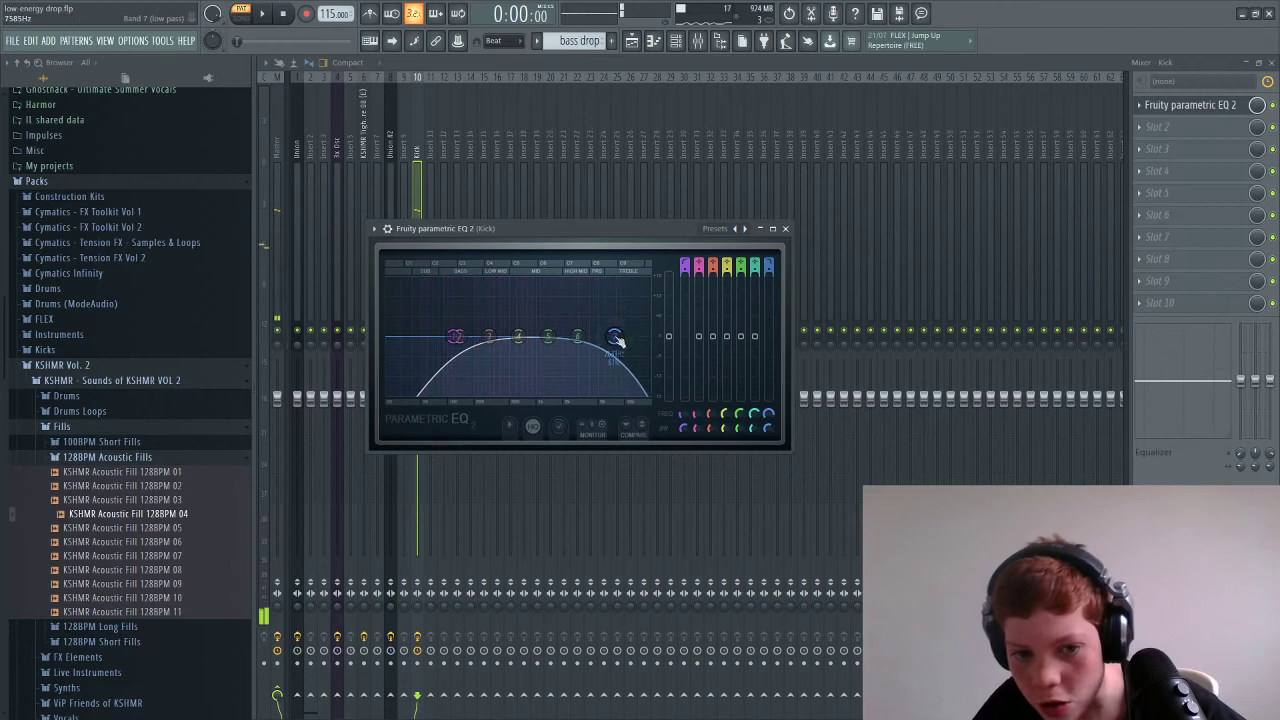
pyautogui.moveTo(612, 336); pyautogui.dragTo(604, 336)
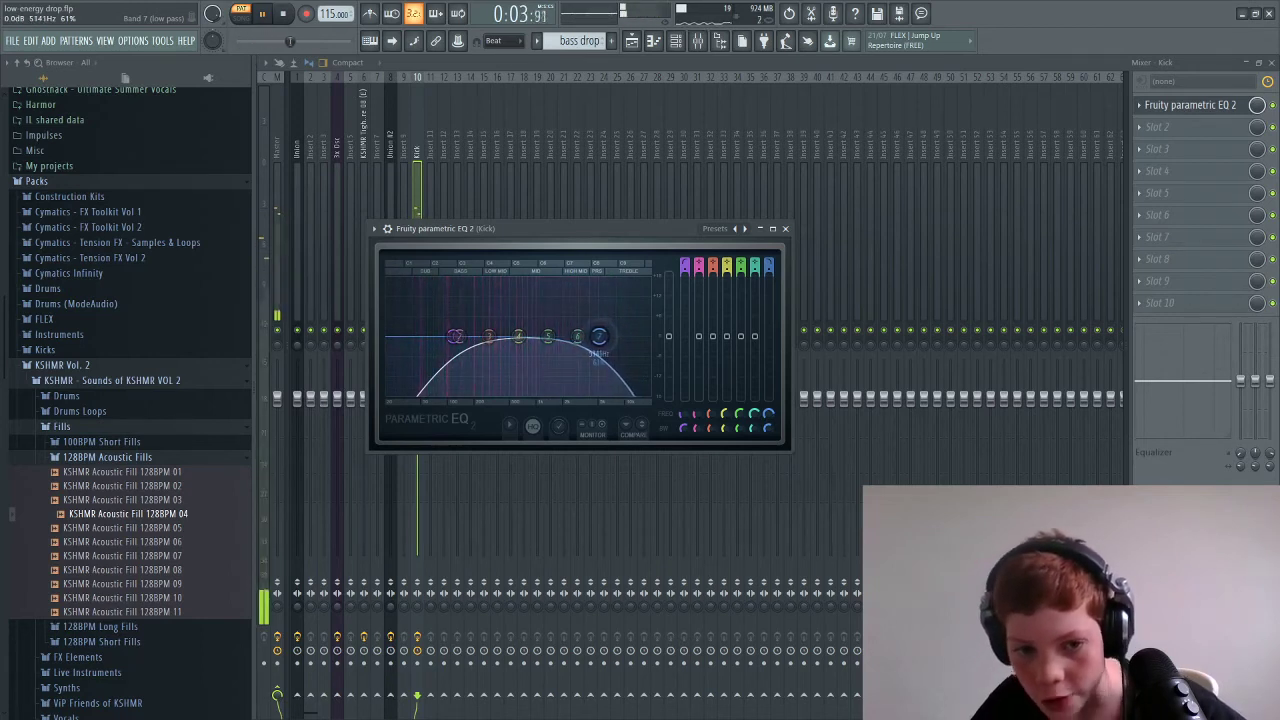
pyautogui.press('space')
pyautogui.moveTo(418, 381); pyautogui.dragTo(452, 355)
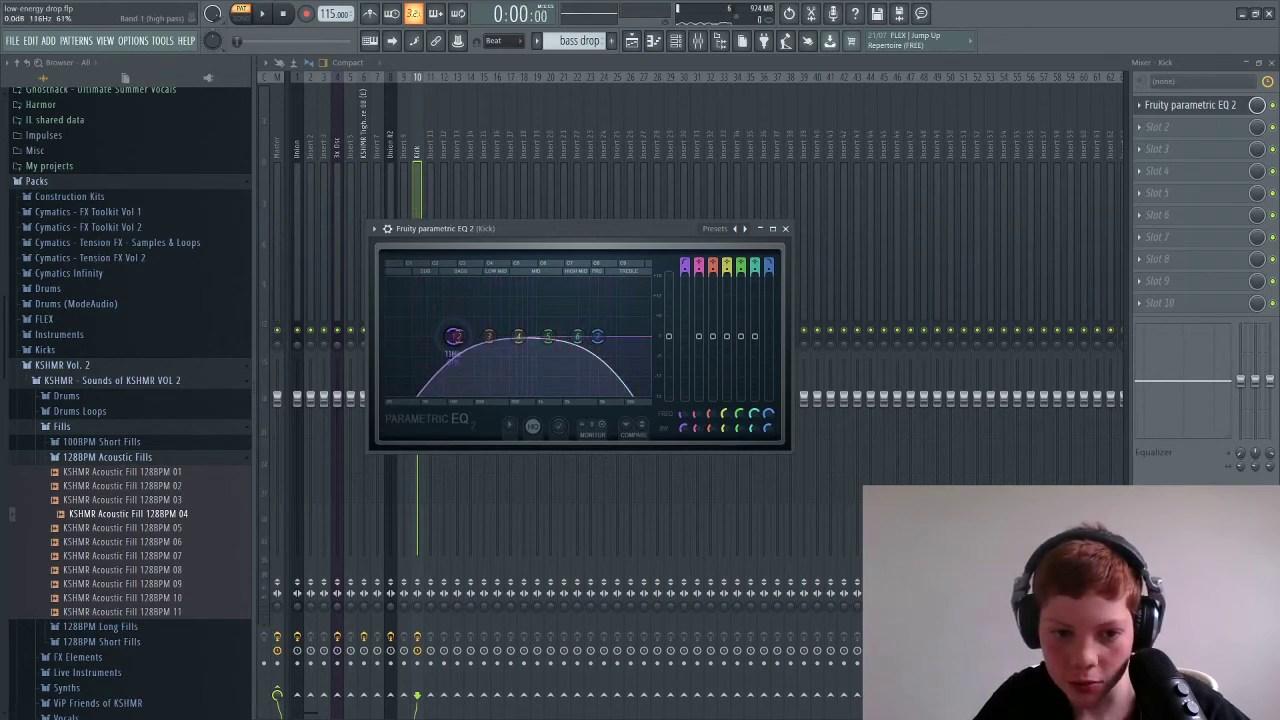
# Audition the bass drop, load Fruity Stereo Enhancer into the second effect slot of mixer track 10, and set stereo separation to 58% separated.
pyautogui.press('space')
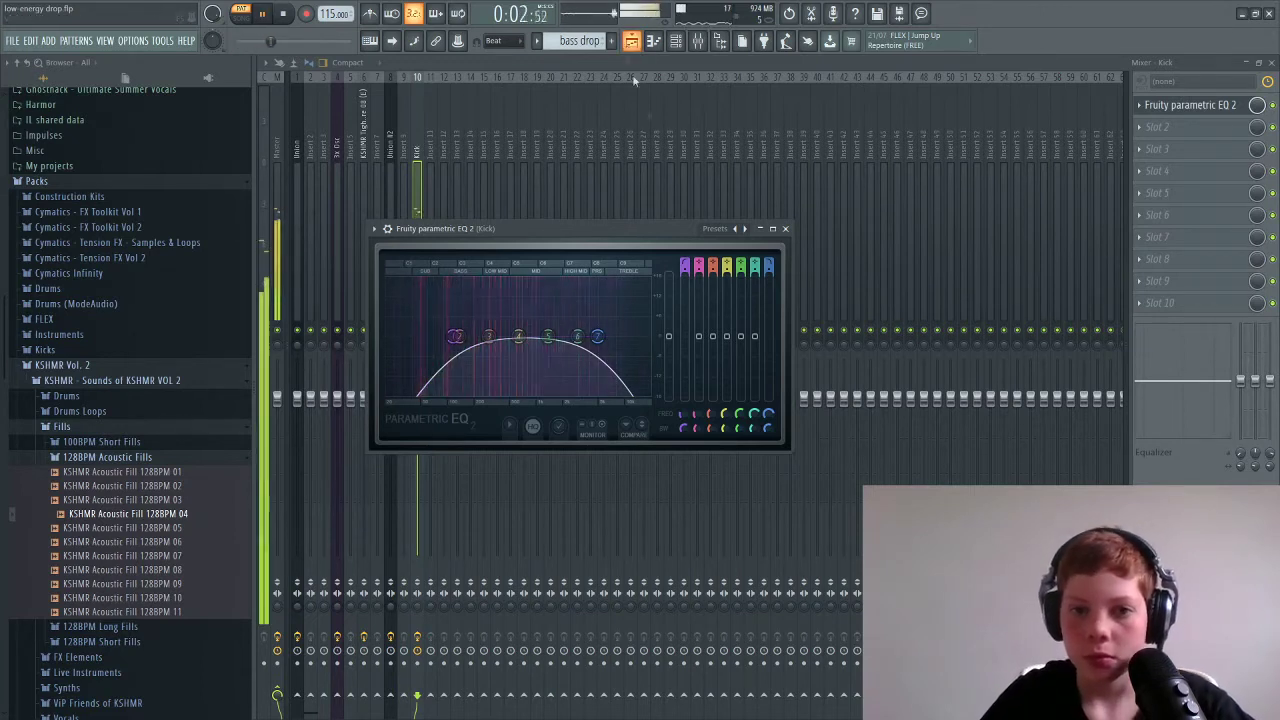
pyautogui.press('space')
pyautogui.click(1150, 127)
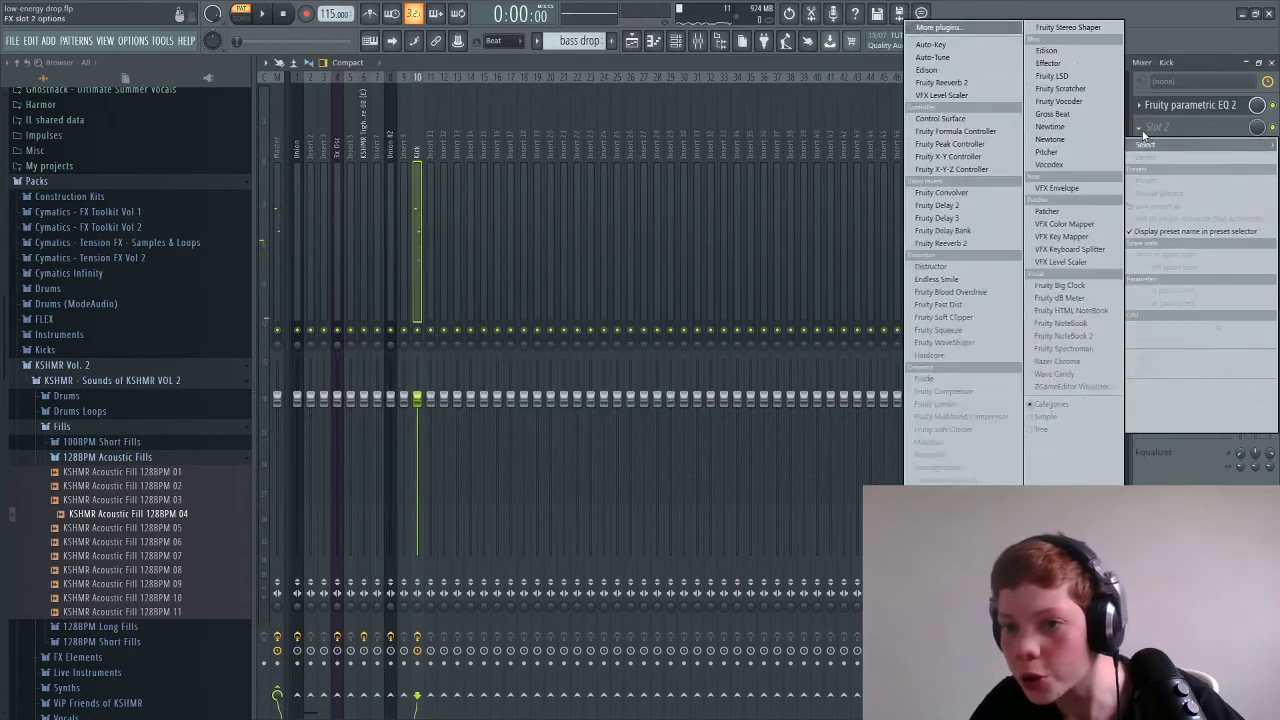
pyautogui.click(940, 28)
pyautogui.write('stereo')
pyautogui.doubleClick(586, 48)
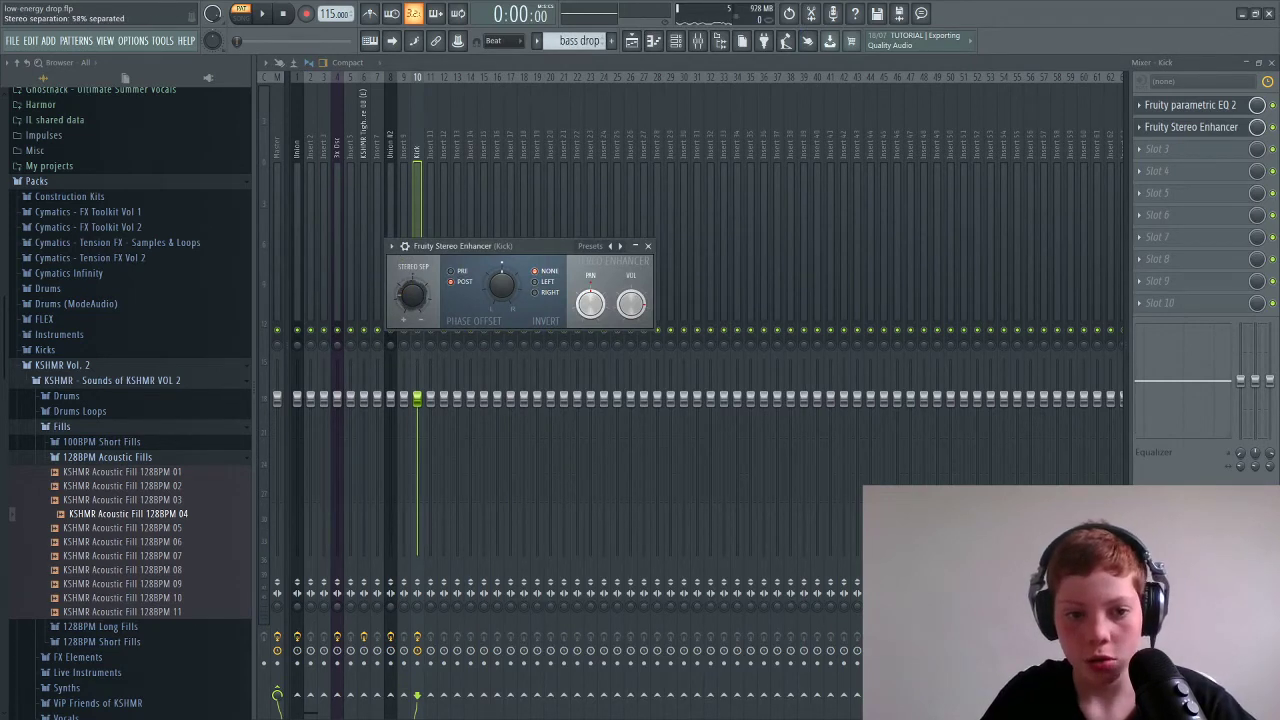
# Toggle the Kick channel's mute in the channel rack and play the playlist from bar 17 to hear the drop.
pyautogui.click(631, 40)
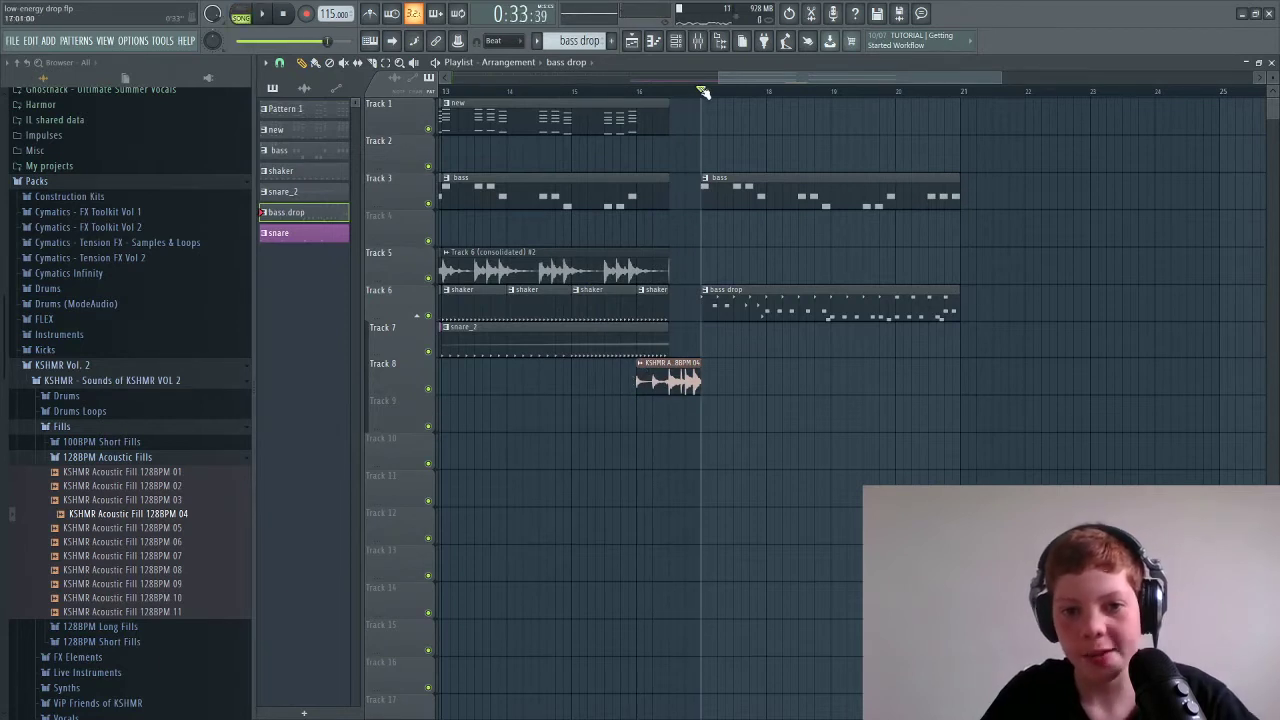
pyautogui.press('space')
pyautogui.click(1271, 63)
pyautogui.click(1271, 63)
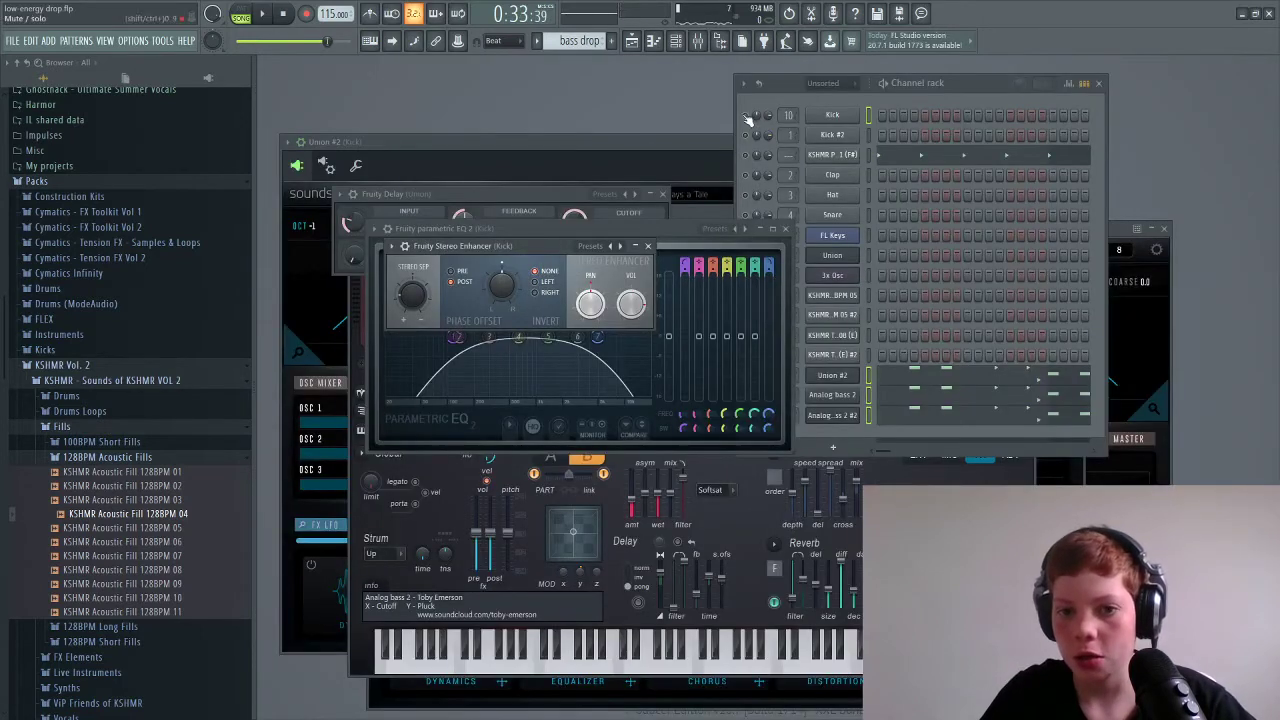
pyautogui.click(747, 117)
pyautogui.press('space')
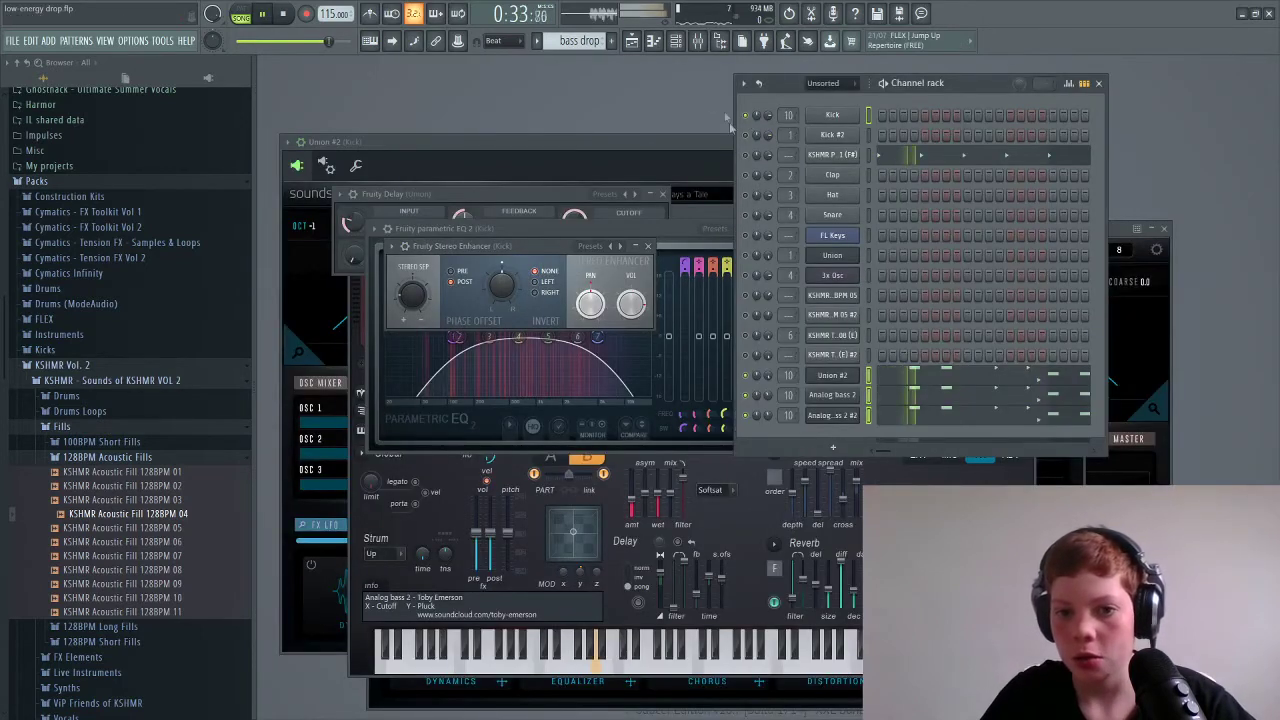
pyautogui.click(630, 42)
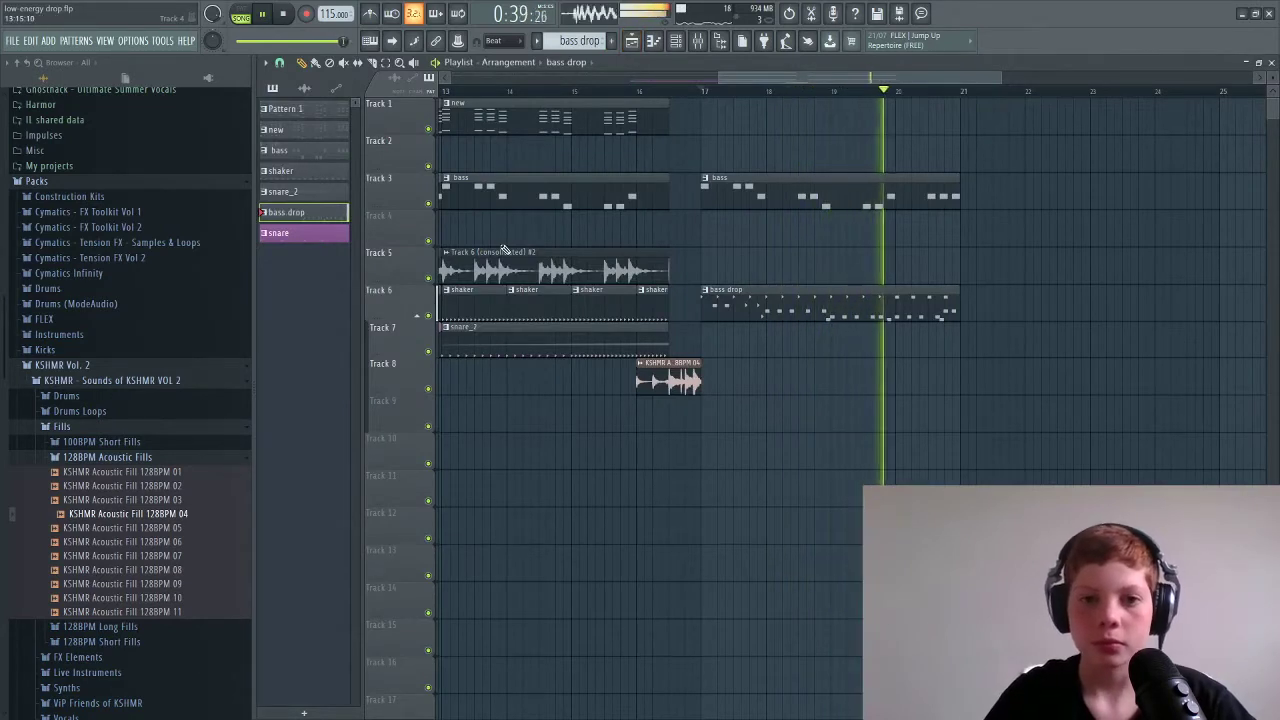
pyautogui.press('space')
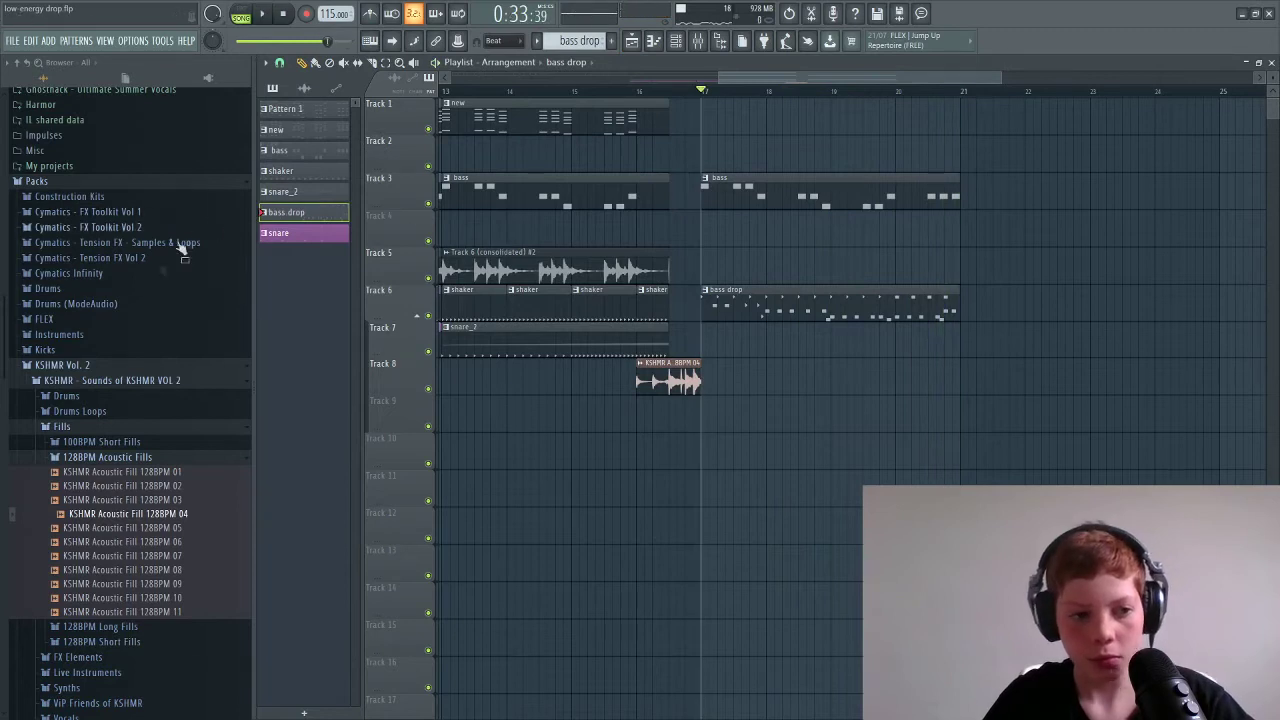
# Duplicate the bass and bass drop clips from bar 17 to bar 21 in the playlist.
pyautogui.click(128, 292)
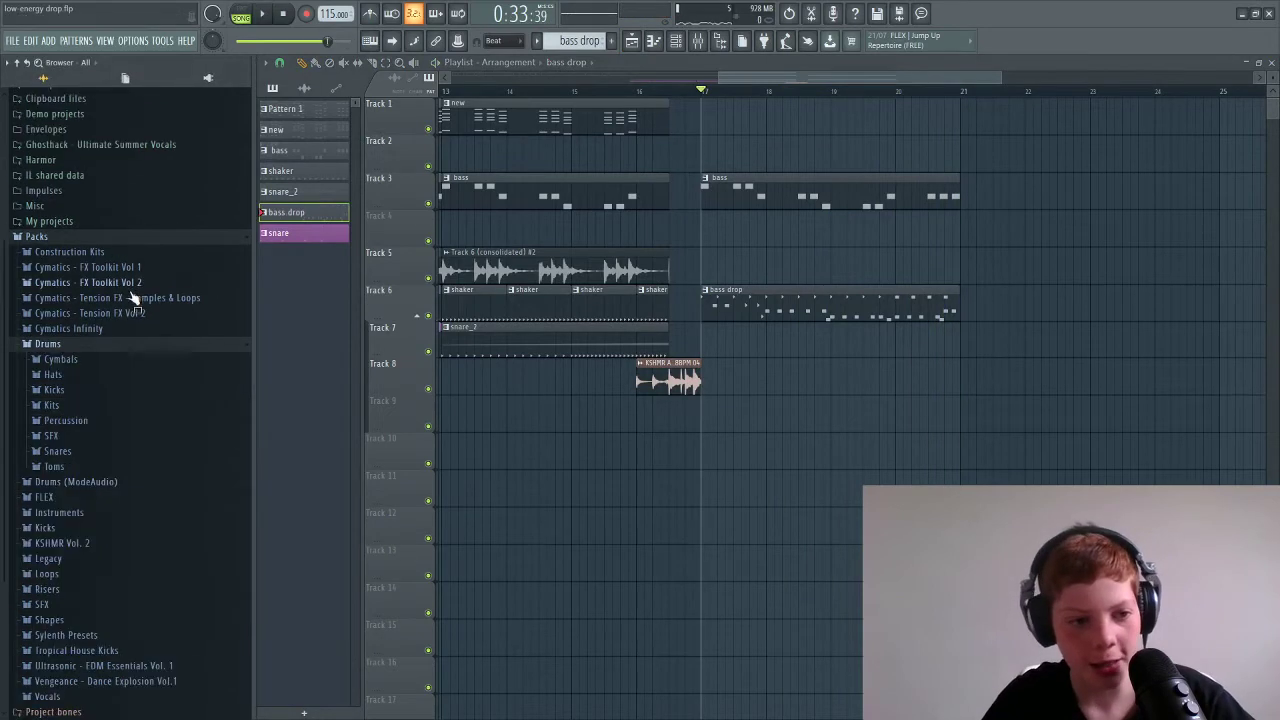
pyautogui.keyDown('ctrl'); pyautogui.moveTo(801, 212); pyautogui.dragTo(812, 170); pyautogui.keyUp('ctrl')
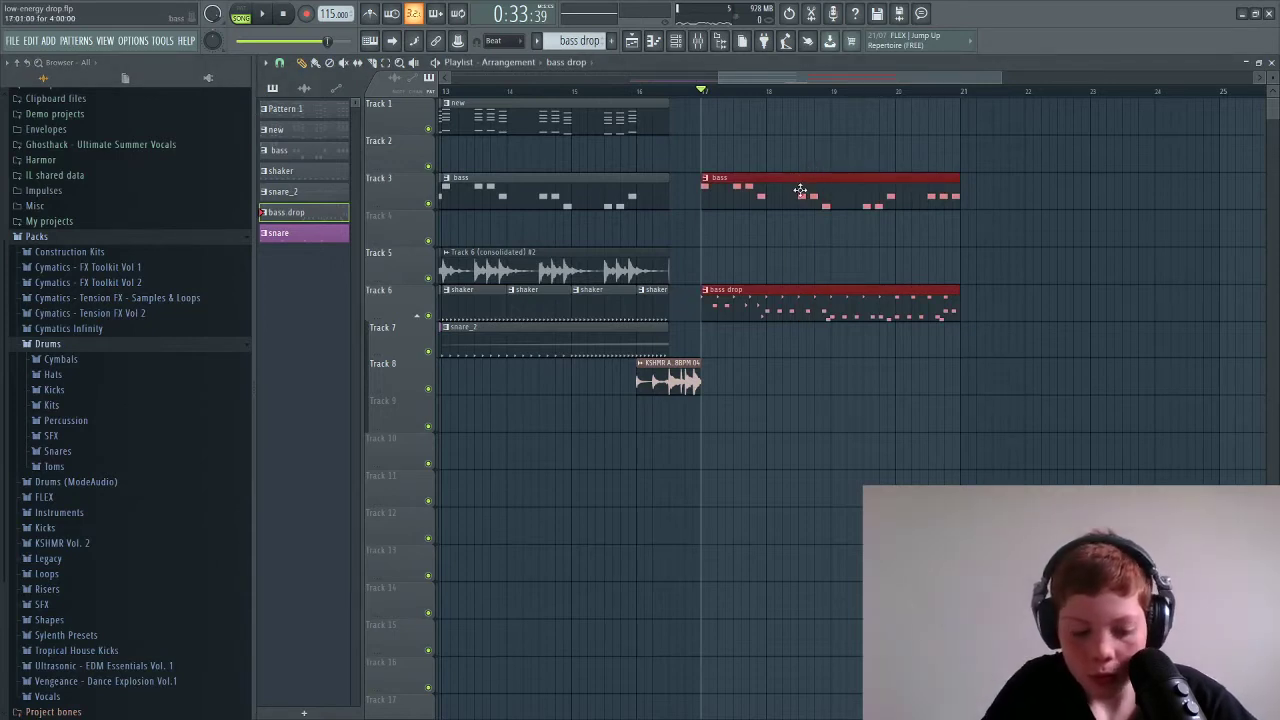
pyautogui.keyDown('shift'); pyautogui.moveTo(800, 190); pyautogui.dragTo(1158, 194); pyautogui.keyUp('shift')
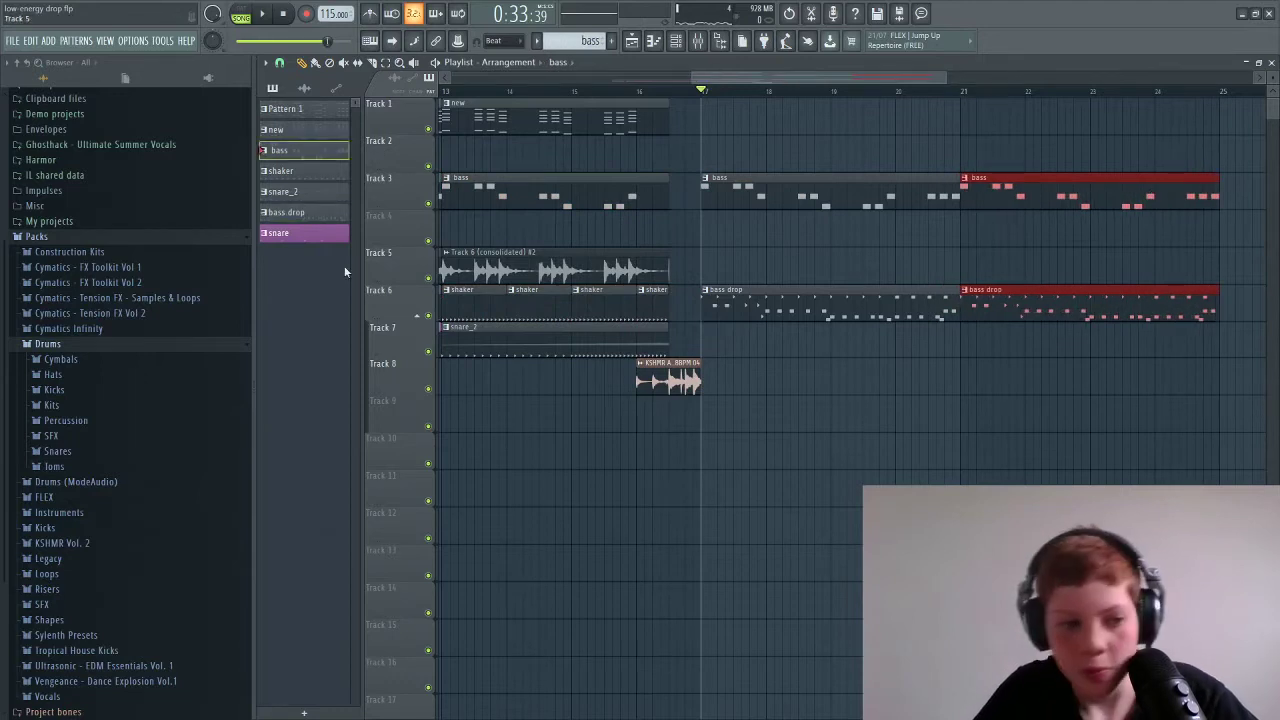
# Find KSHMR Clap 24 - Tiny 03 among the KSHMR Vol. 2 regular claps and place it twice per bar on Track 7 in bars 21 and 22.
pyautogui.click(20, 362)
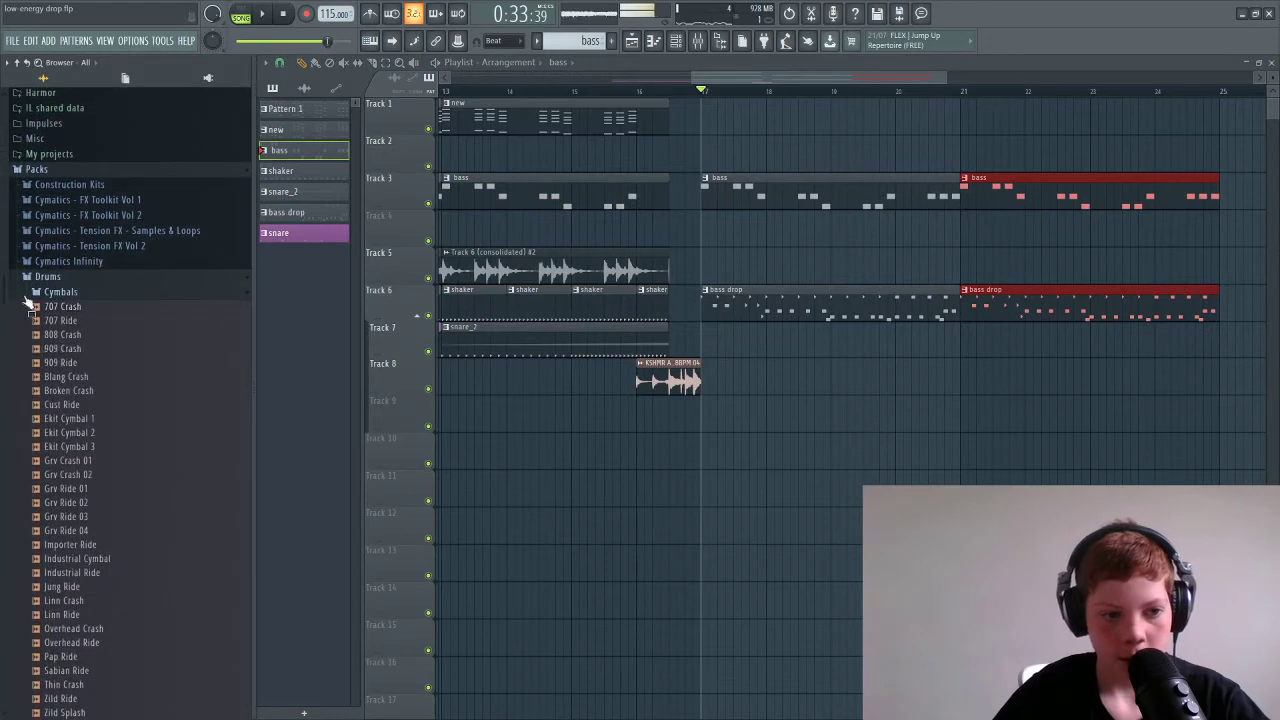
pyautogui.click(24, 294)
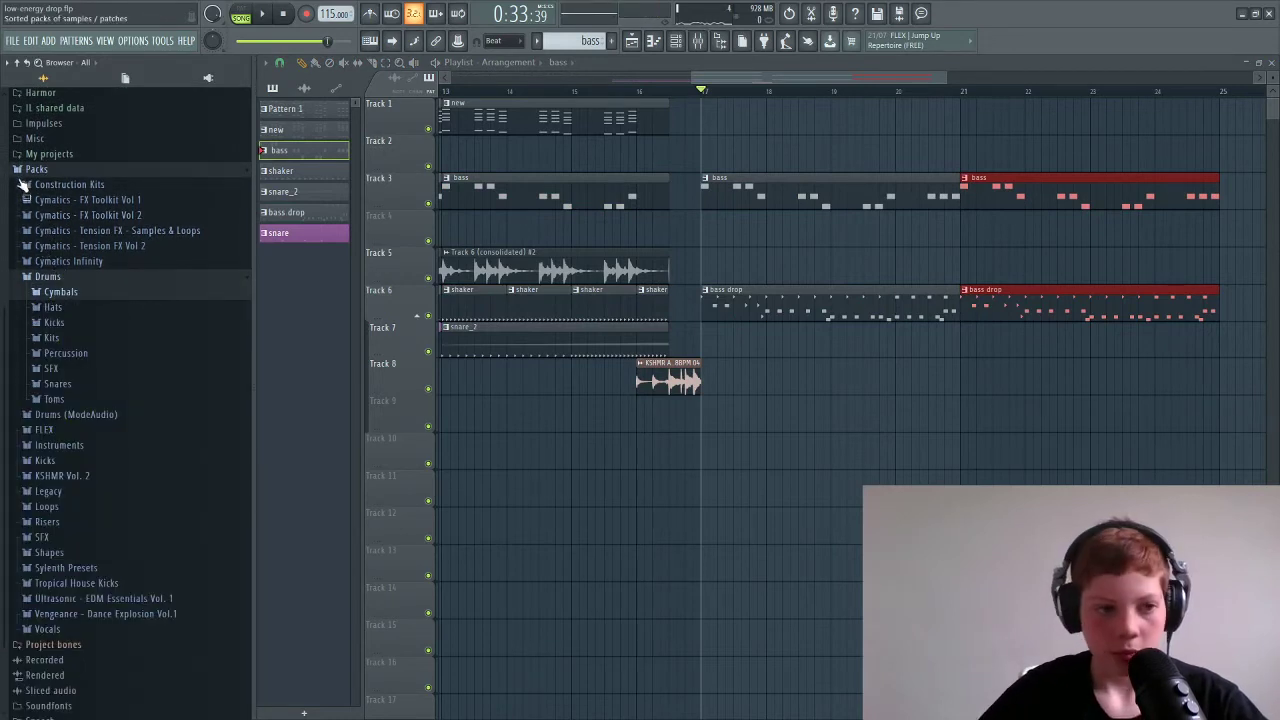
pyautogui.click(22, 184)
pyautogui.click(34, 377)
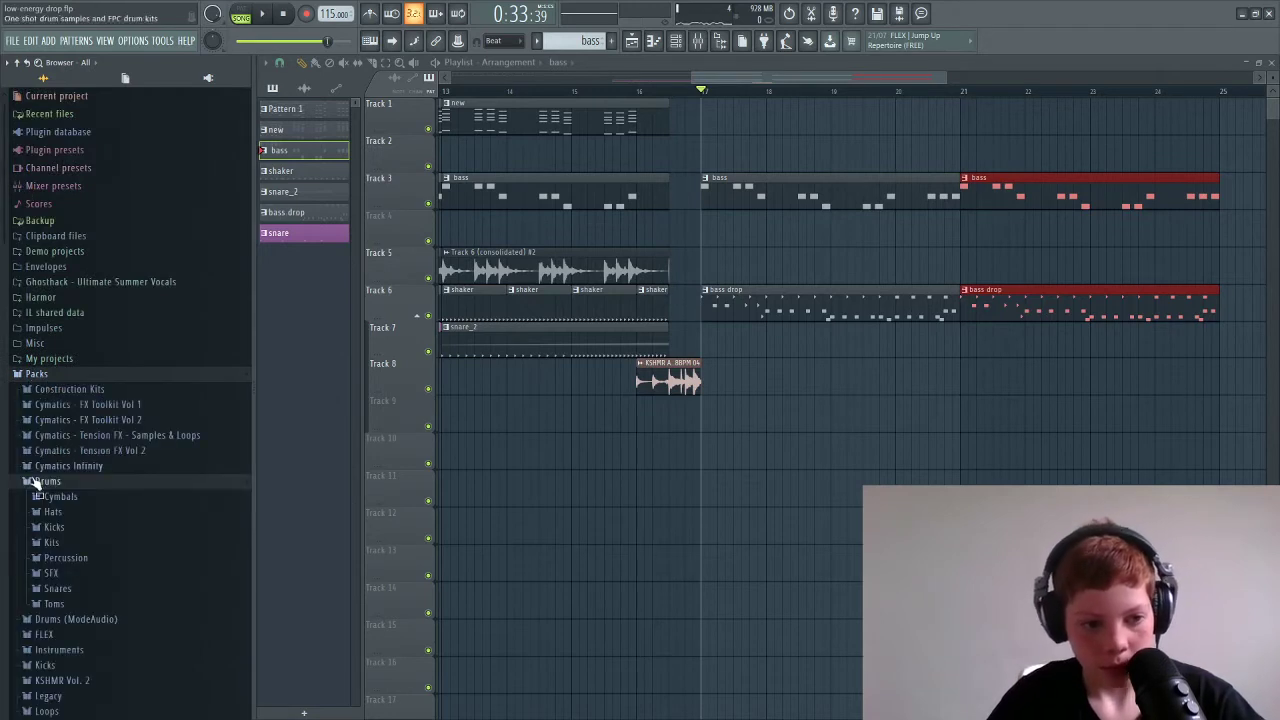
pyautogui.click(32, 557)
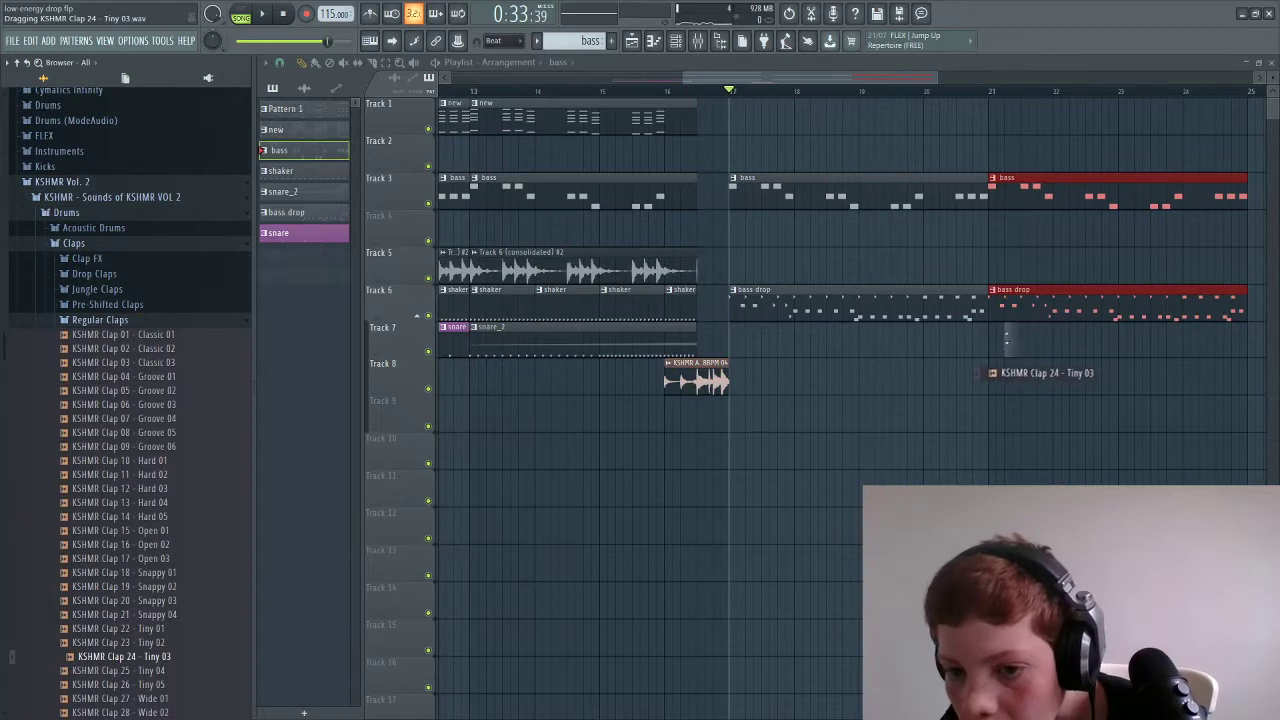
pyautogui.click(1005, 345)
pyautogui.click(1070, 344)
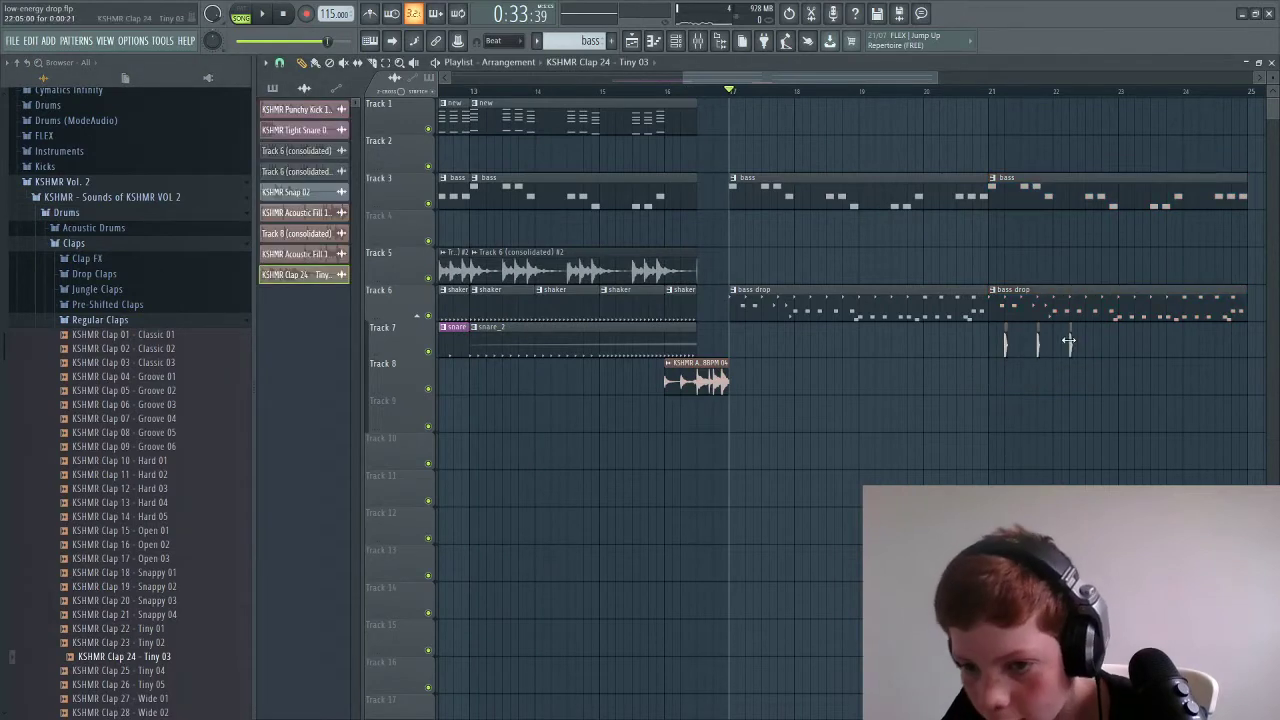
pyautogui.click(1101, 340)
# Play from bar 21 and continue the twice-per-bar claps on Track 7 through bars 23 and 24.
pyautogui.click(983, 97)
pyautogui.press('space')
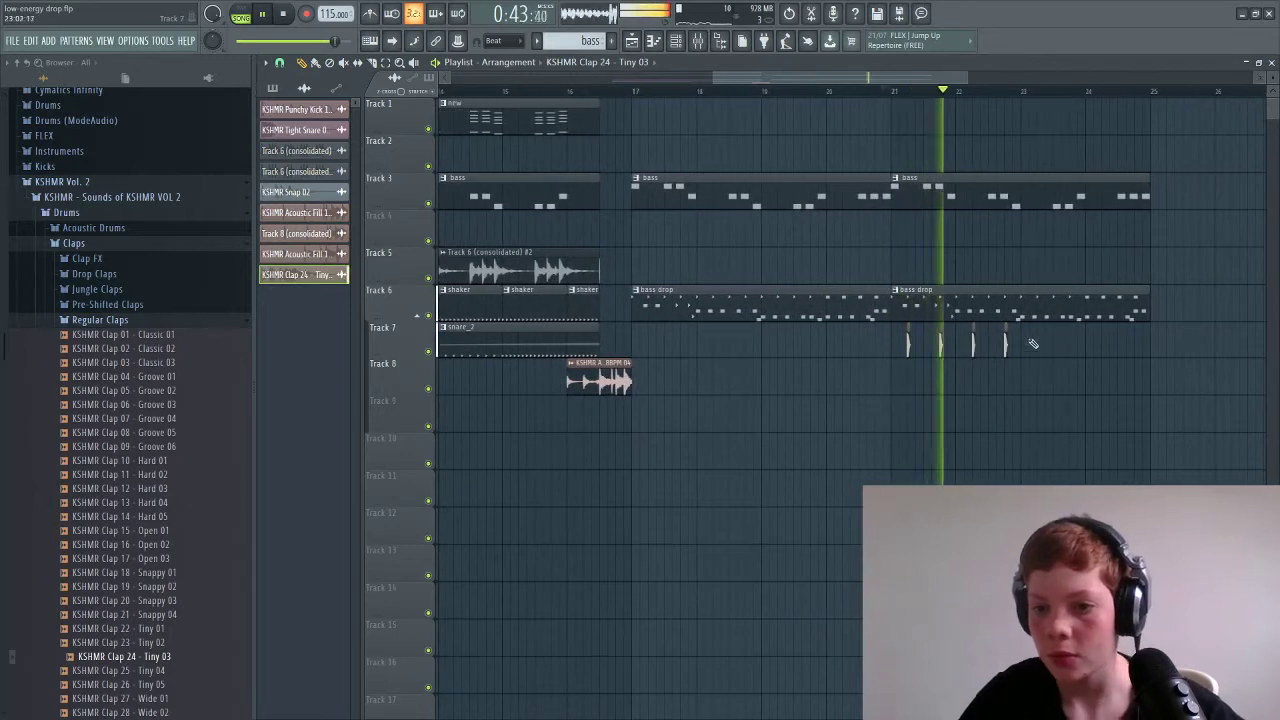
pyautogui.click(1060, 345)
pyautogui.click(1071, 345)
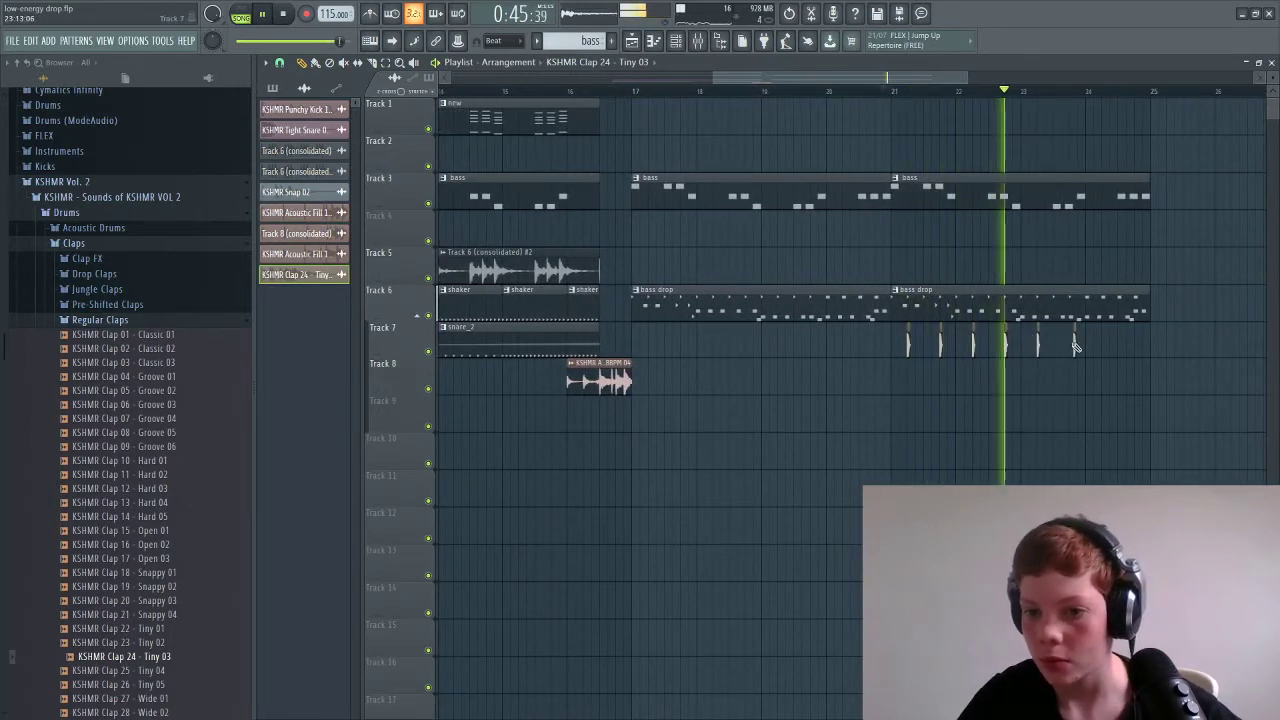
pyautogui.click(1102, 345)
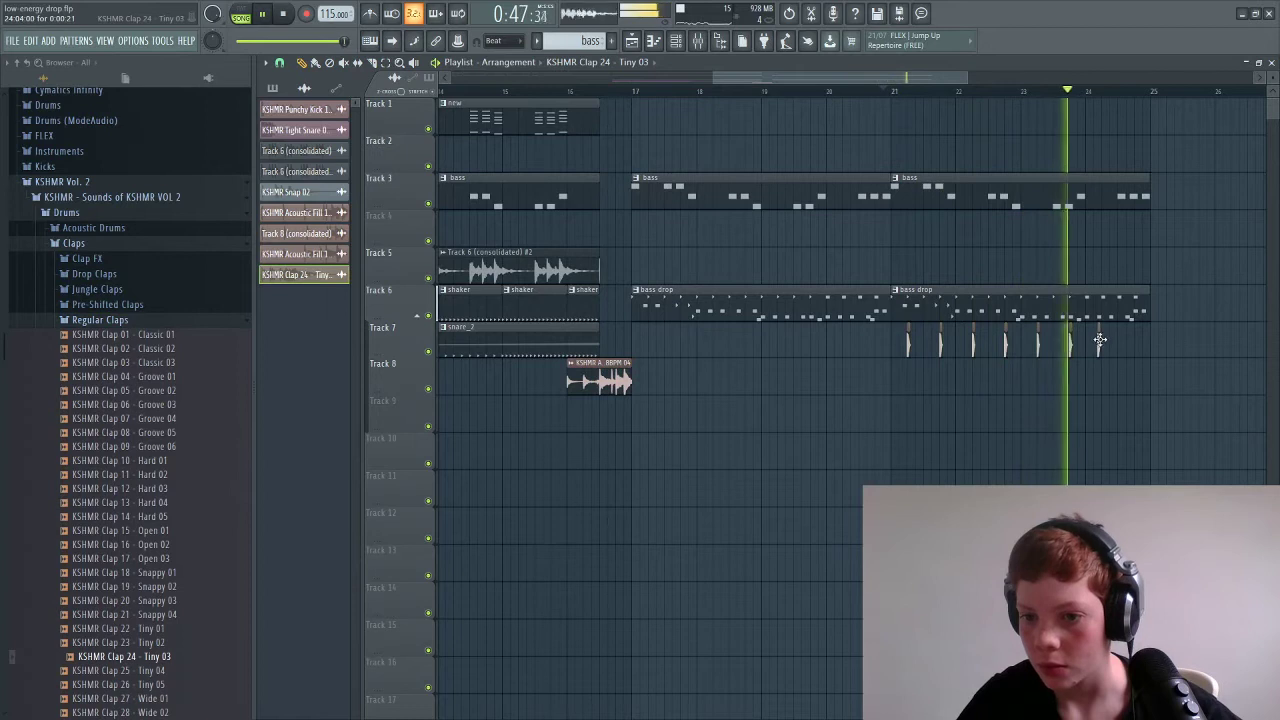
pyautogui.click(1135, 341)
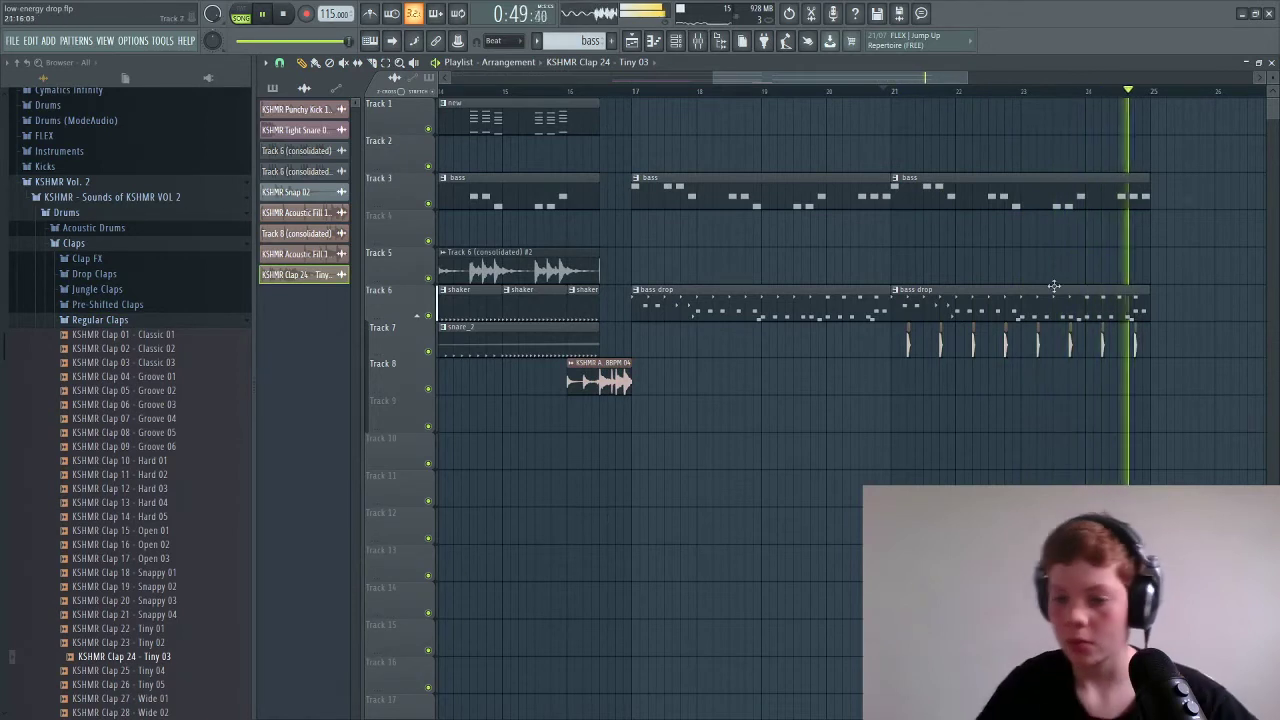
pyautogui.press('space')
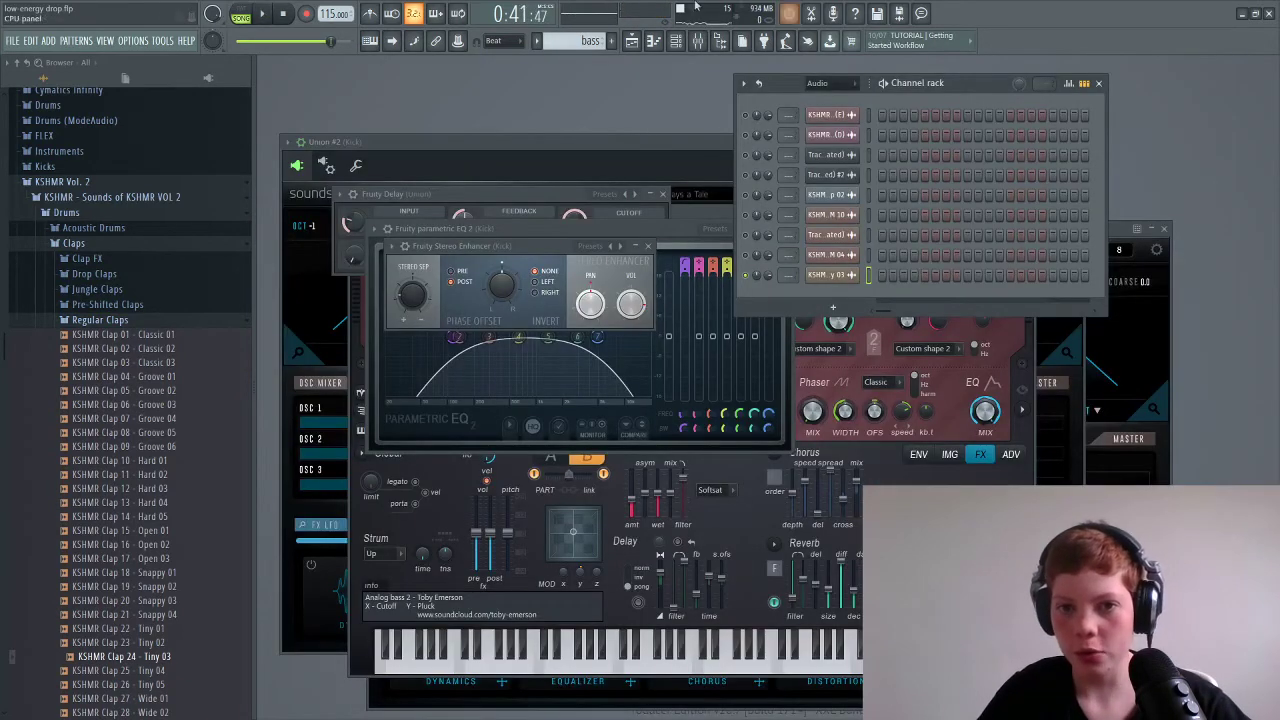
# Route the clap channel to mixer track 12 and load Fruity Reeverb 2 into its first effect slot.
pyautogui.click(698, 41)
pyautogui.rightClick(448, 76)
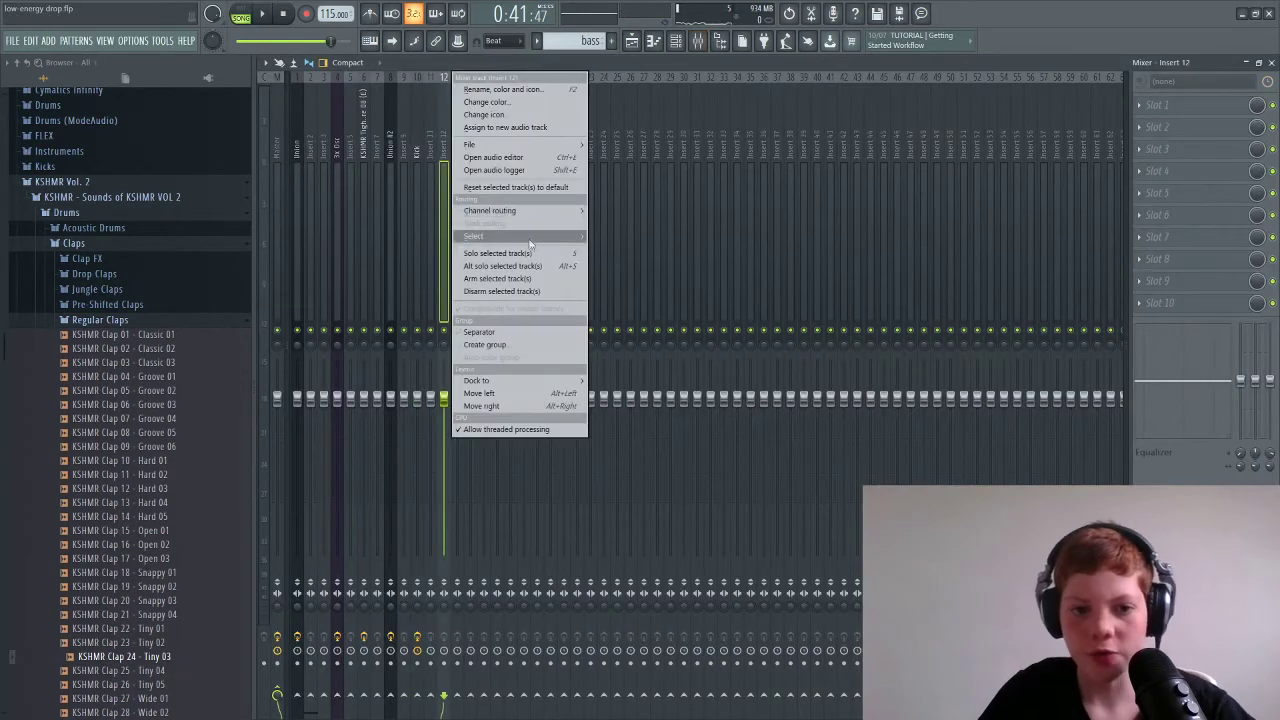
pyautogui.click(597, 209)
pyautogui.click(1137, 104)
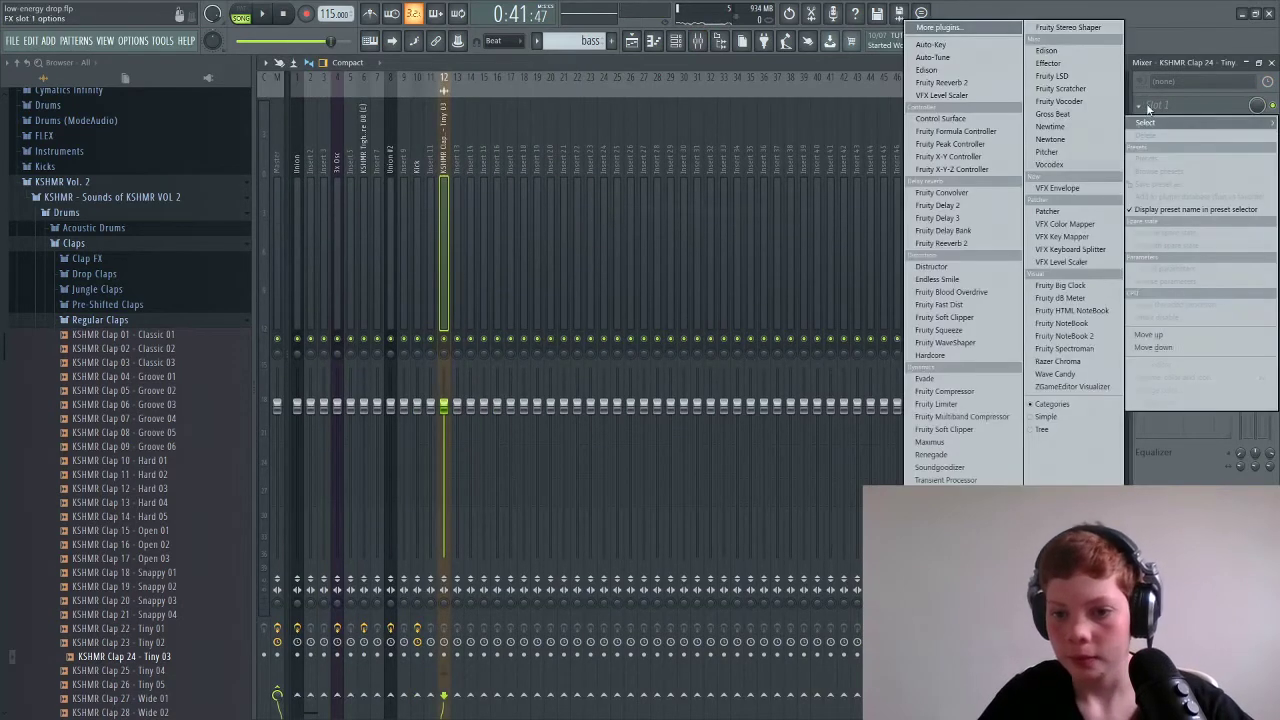
pyautogui.click(941, 82)
# Adjust the clap reverb's wet level and raise its low cut to about 1477 Hz while playing the drop.
pyautogui.press('space')
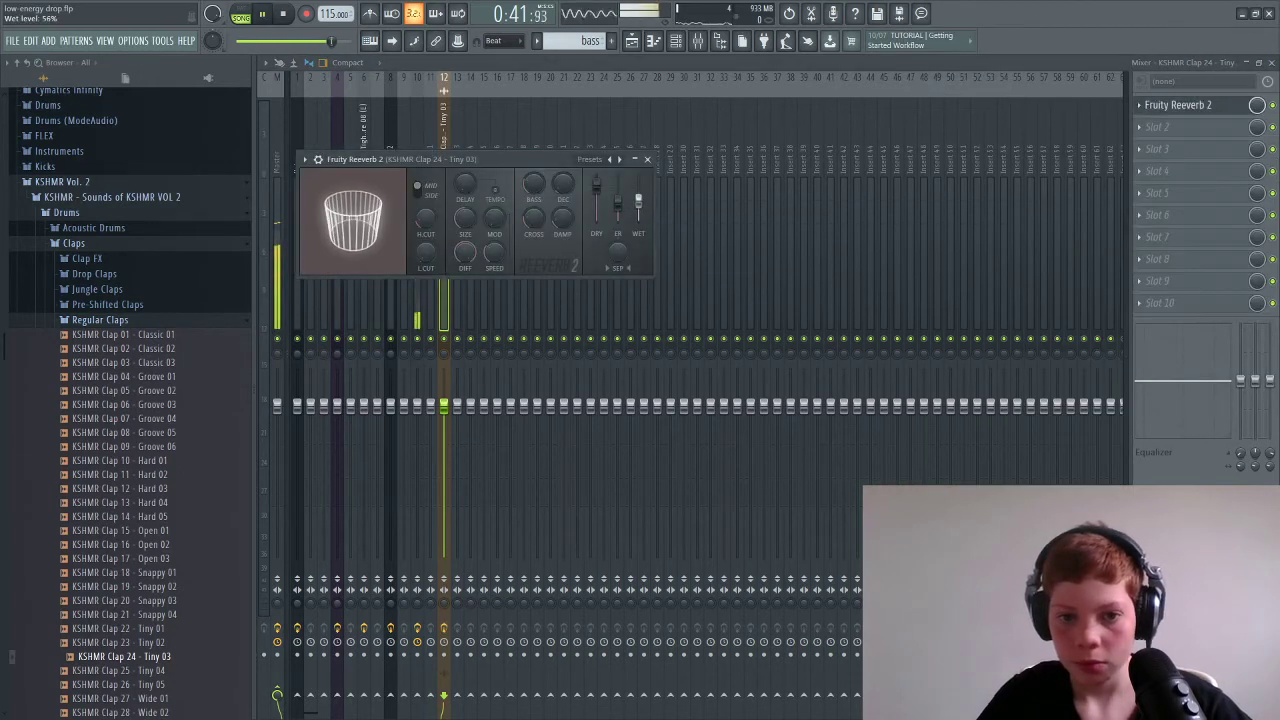
pyautogui.moveTo(598, 187); pyautogui.dragTo(645, 209)
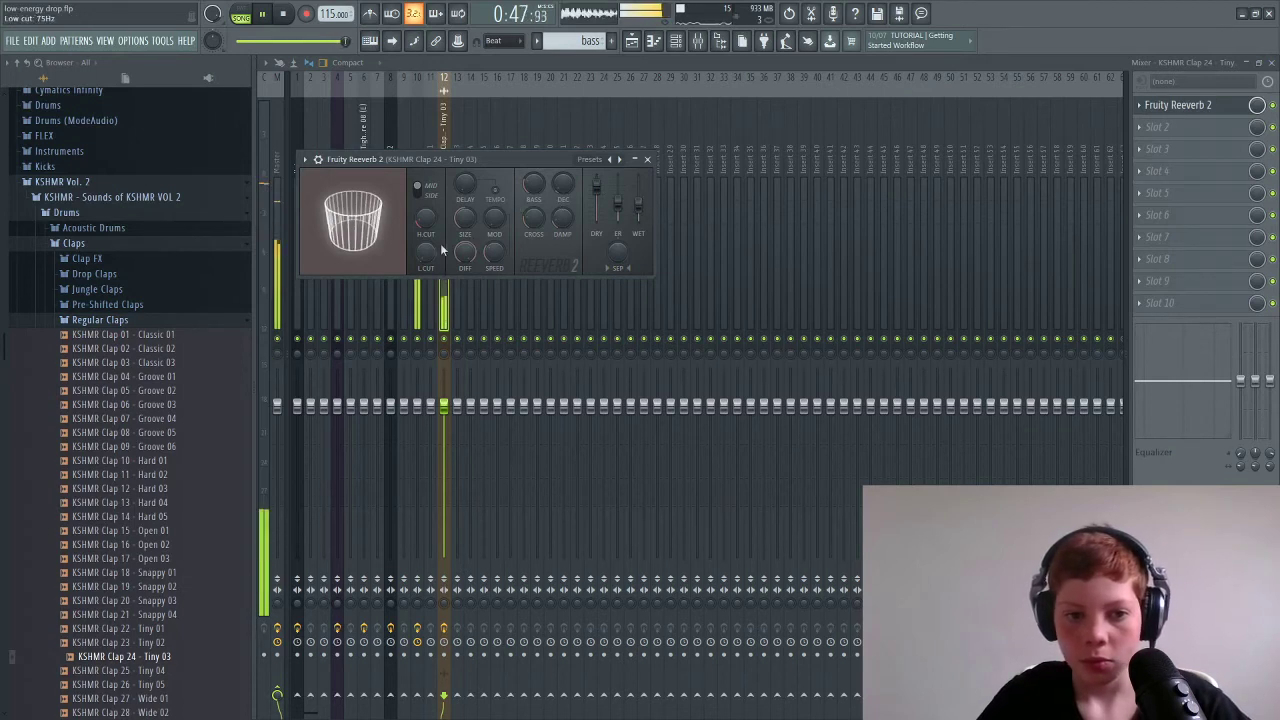
pyautogui.moveTo(421, 257); pyautogui.dragTo(421, 250)
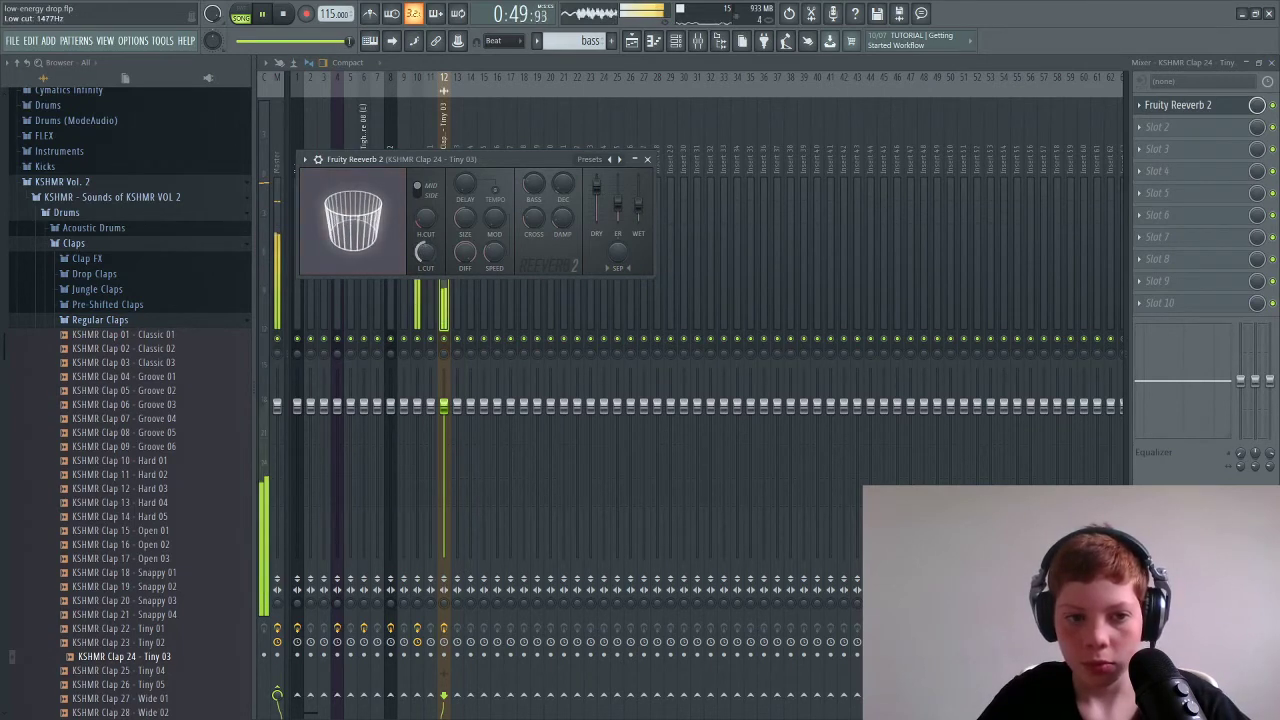
pyautogui.press('space')
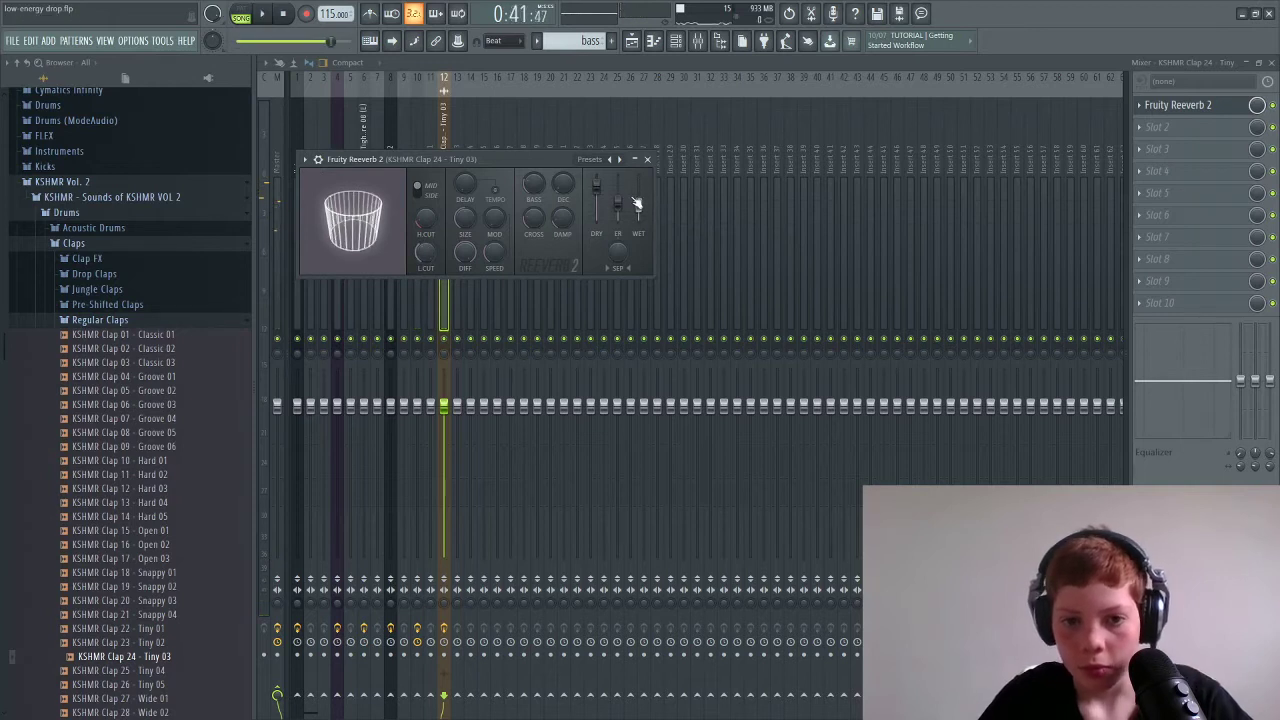
pyautogui.press('space')
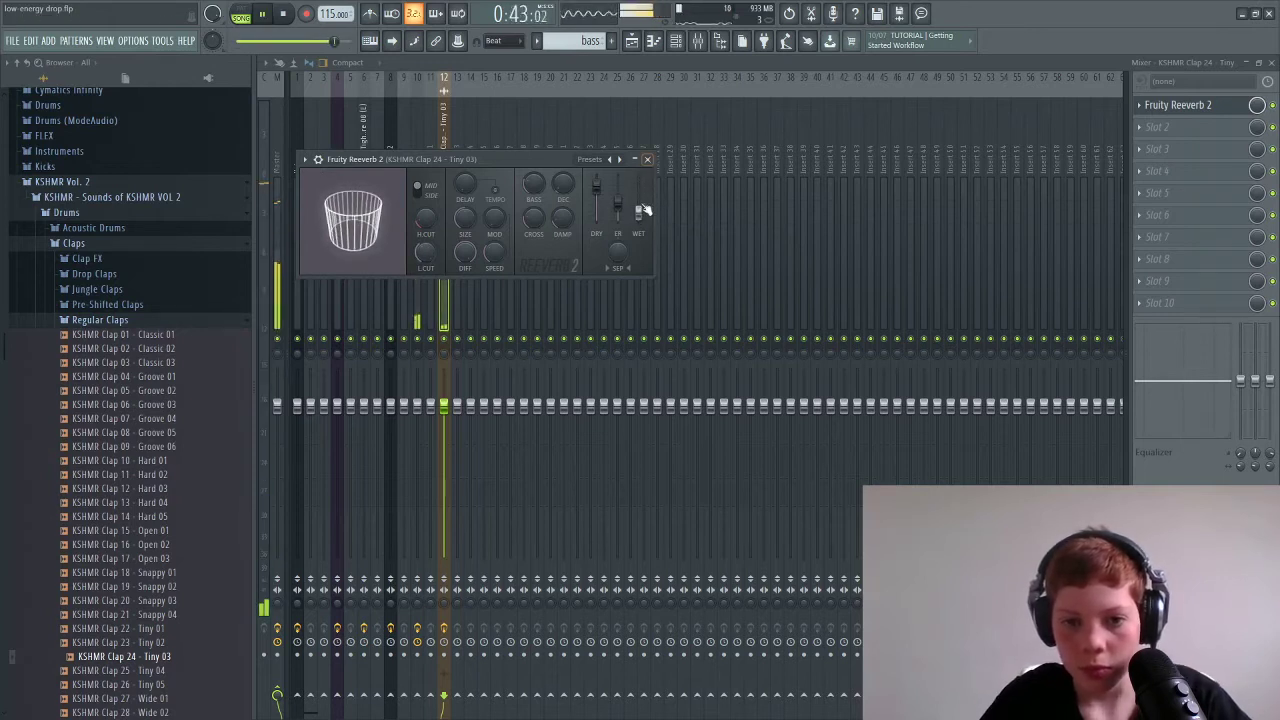
pyautogui.click(647, 159)
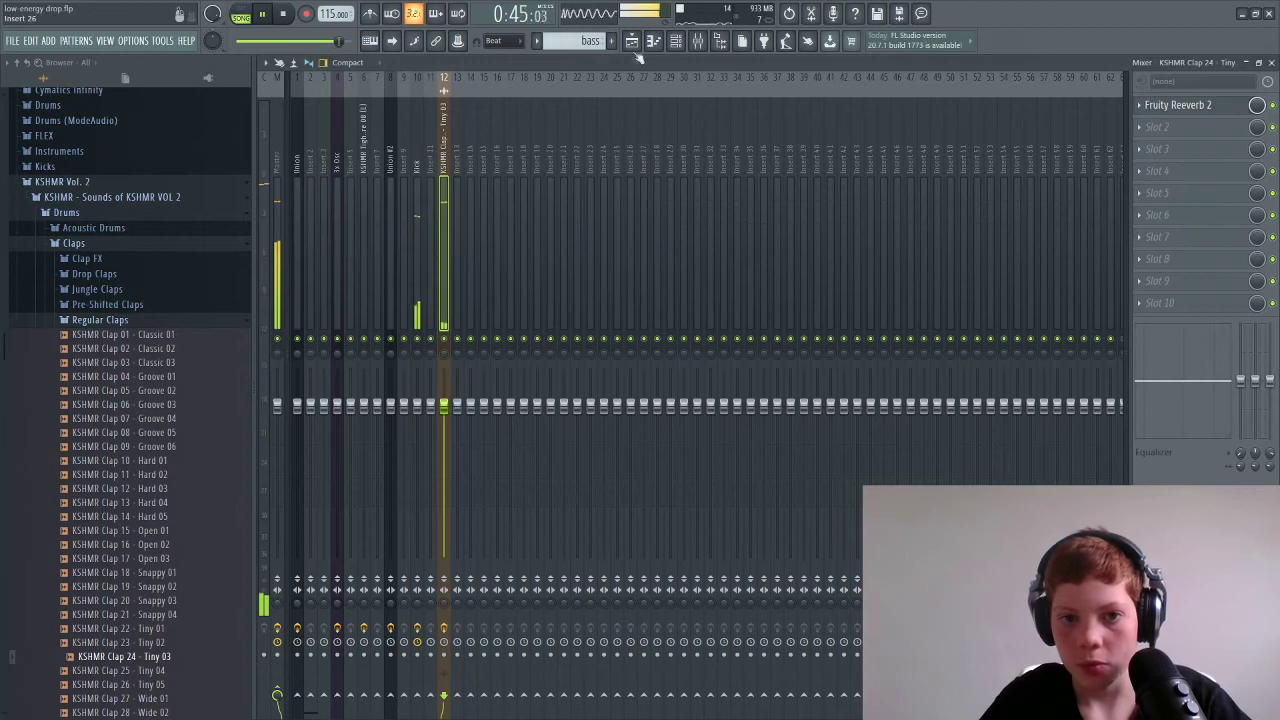
# Copy the bass, bass drop and clap clips of bars 21 to 24 in the playlist and place the copies from bar 25.
pyautogui.press('F5')
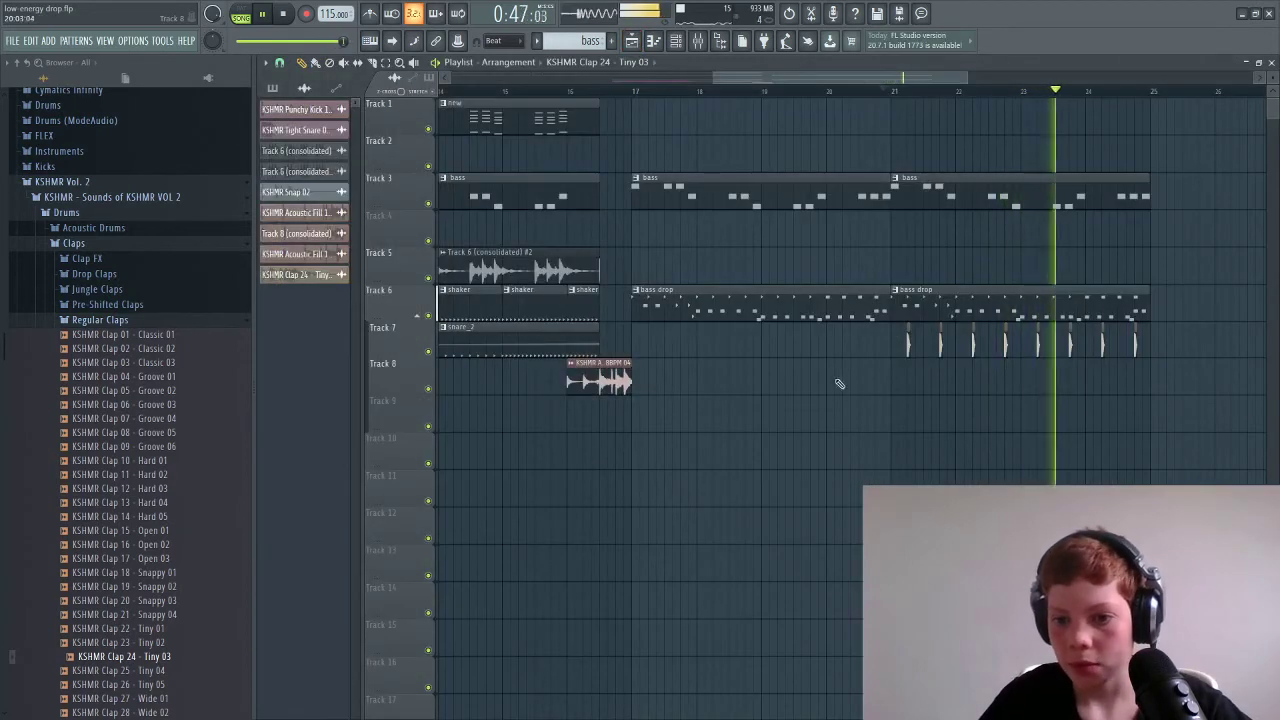
pyautogui.press('space')
pyautogui.moveTo(1170, 357); pyautogui.dragTo(898, 170)
pyautogui.hotkey('ctrl', 'c')
pyautogui.hotkey('ctrl', 'v')
pyautogui.moveTo(643, 183); pyautogui.dragTo(1233, 177)
# Collapse the clap folders of the KSHMR Vol. 2 library and open the Hi-Hats Closed folder under Cymbals.
pyautogui.click(70, 327)
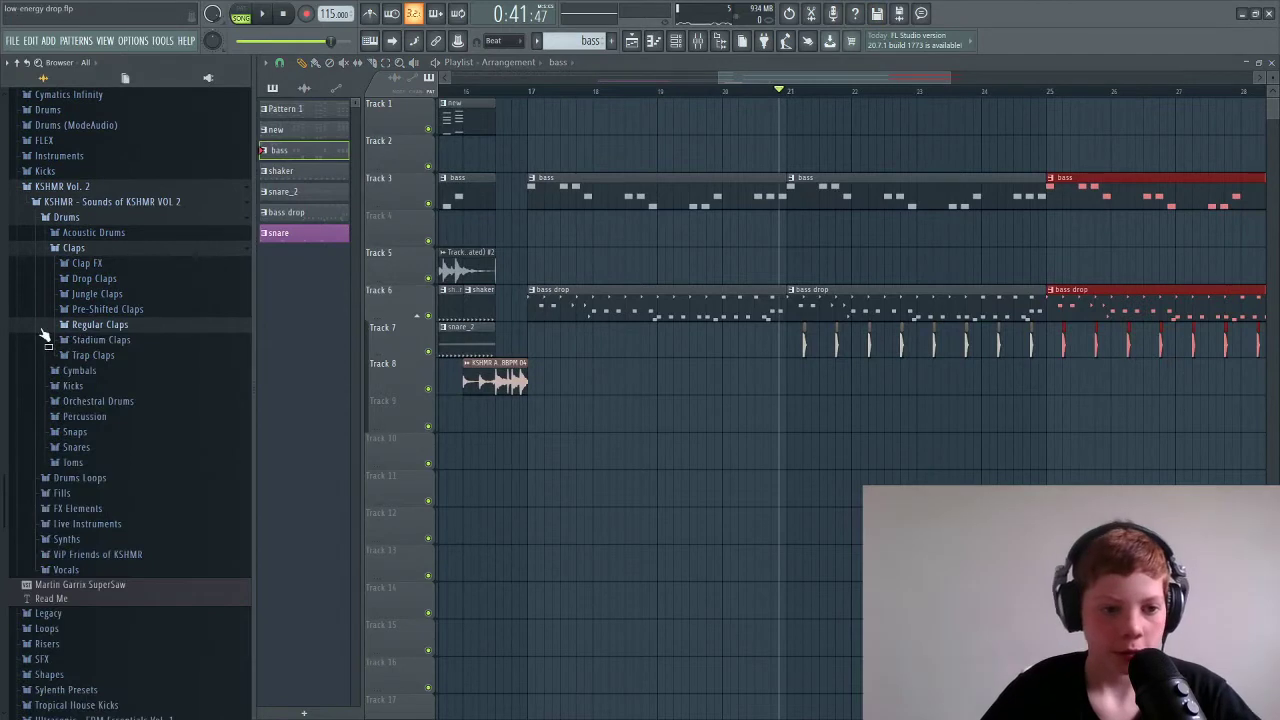
pyautogui.click(55, 248)
pyautogui.click(39, 254)
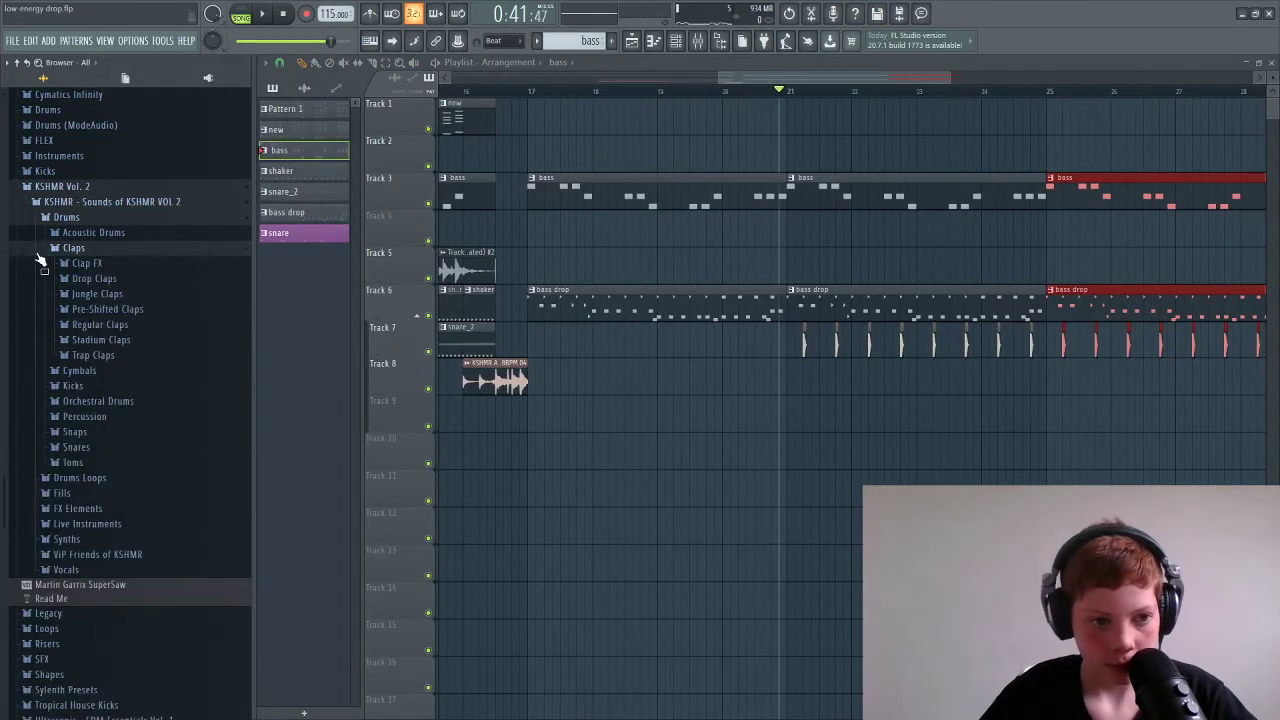
pyautogui.click(38, 258)
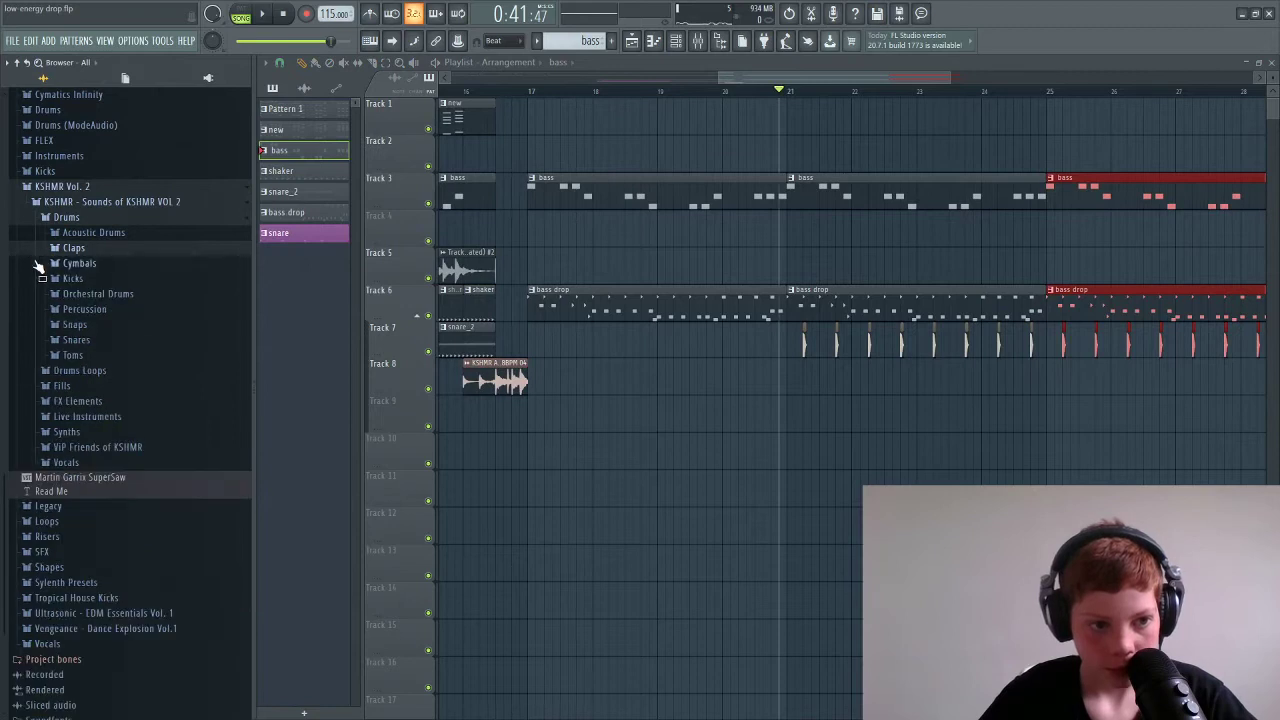
pyautogui.click(38, 264)
pyautogui.click(42, 296)
pyautogui.click(42, 300)
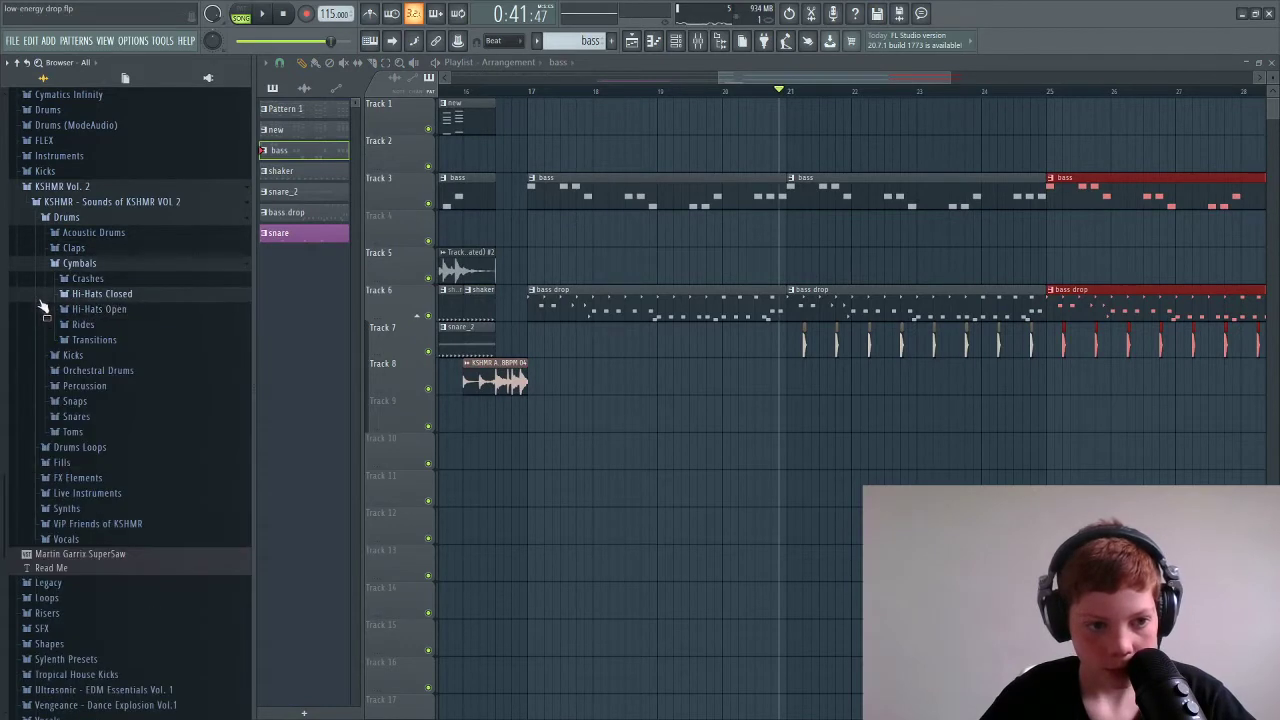
pyautogui.click(42, 307)
pyautogui.click(42, 311)
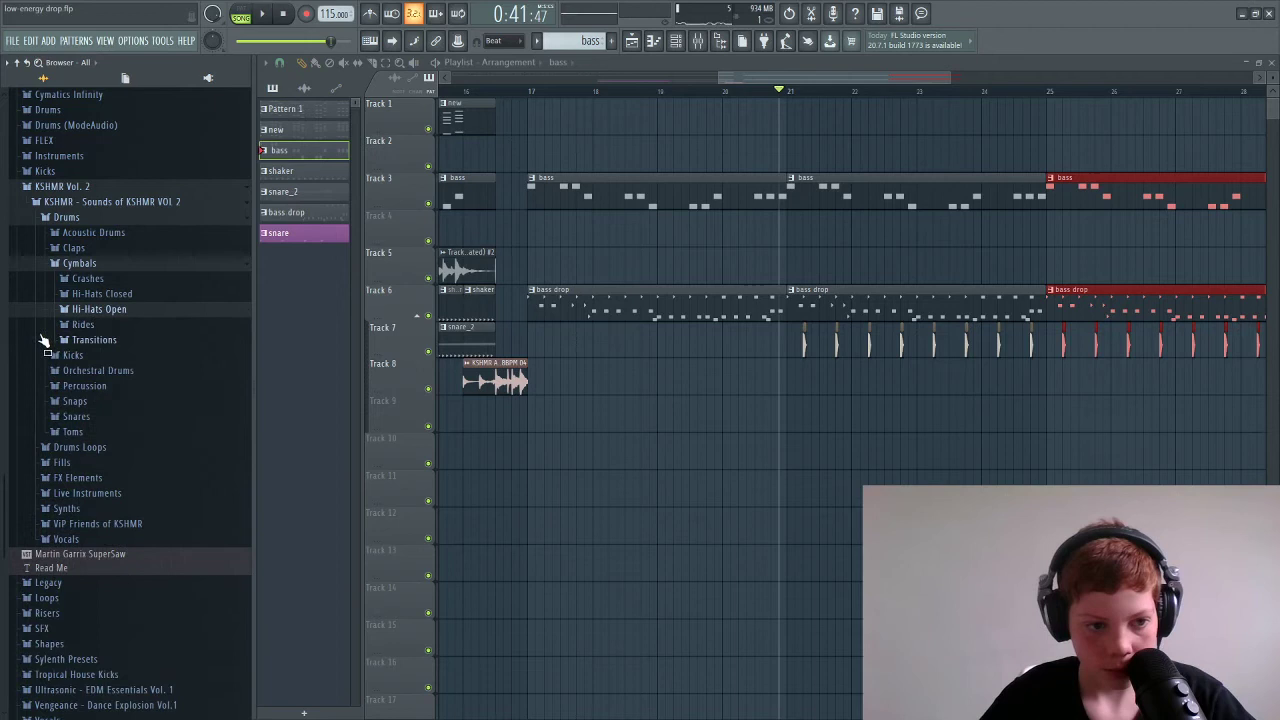
pyautogui.click(42, 296)
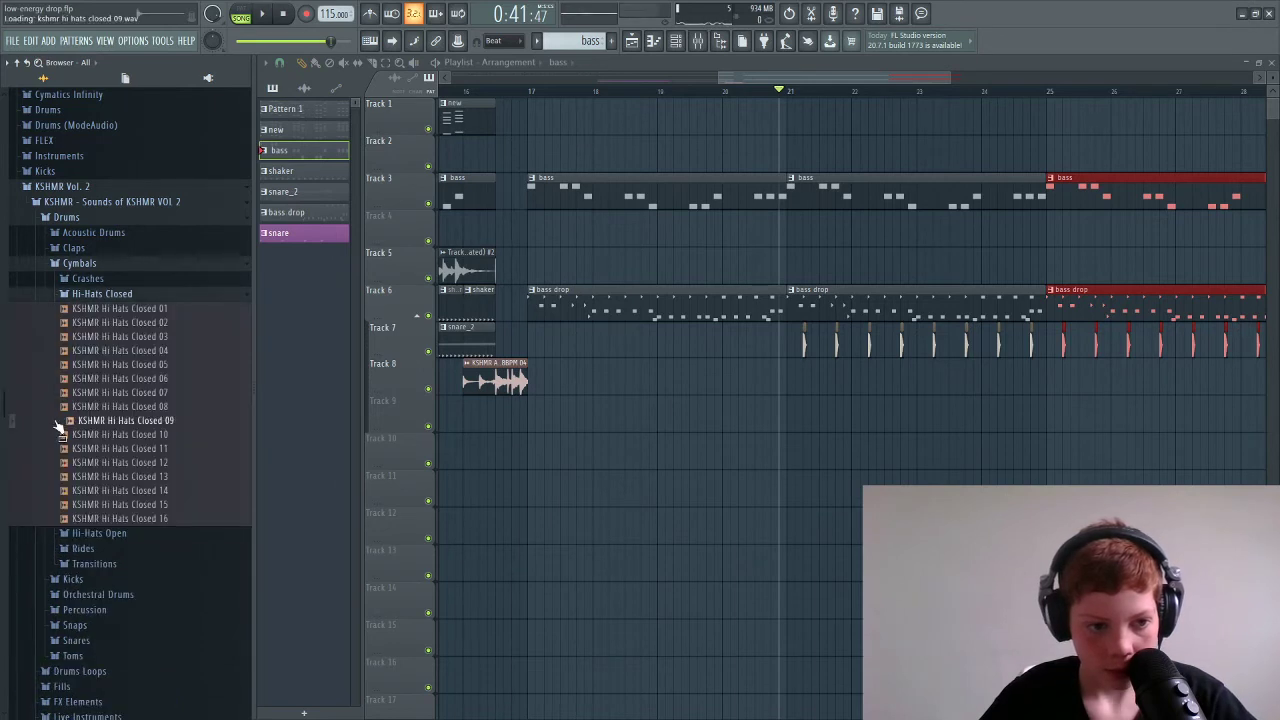
# Audition several KSHMR closed hi-hat samples, including 14, 04 and 03, and collapse the Cymbals folder.
pyautogui.click(60, 477)
pyautogui.click(64, 505)
pyautogui.click(70, 493)
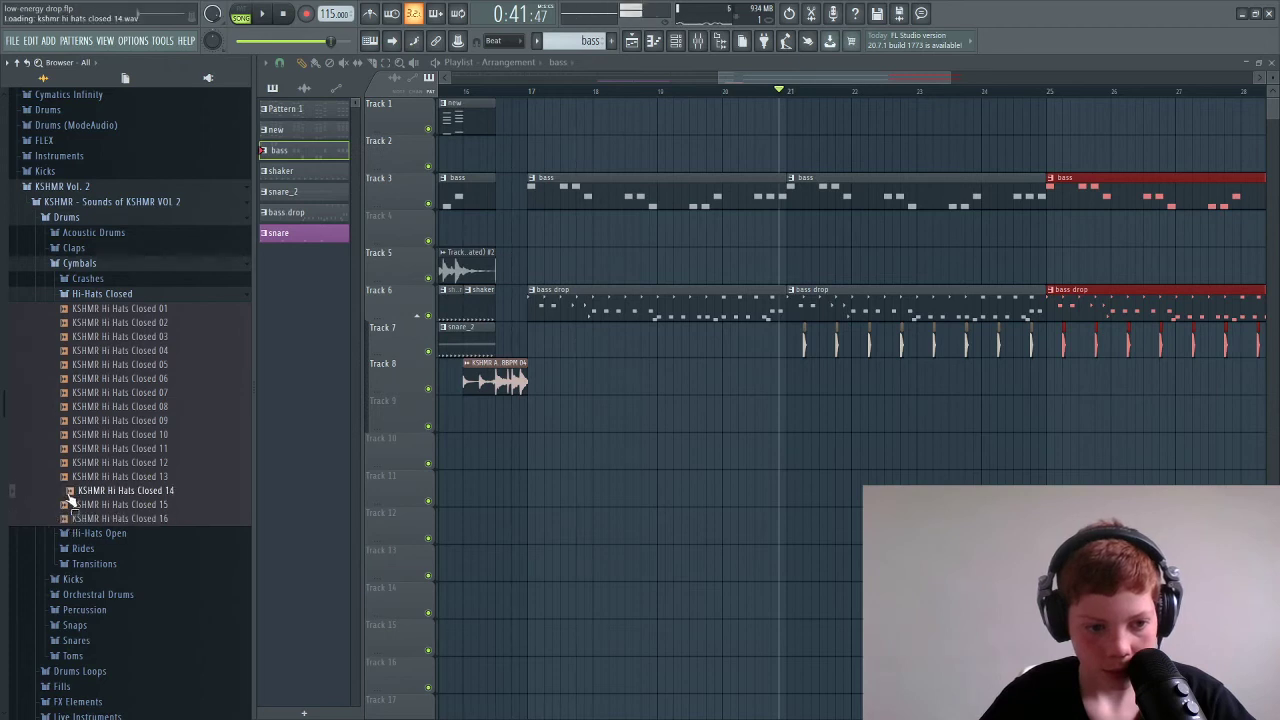
pyautogui.click(72, 365)
pyautogui.click(80, 351)
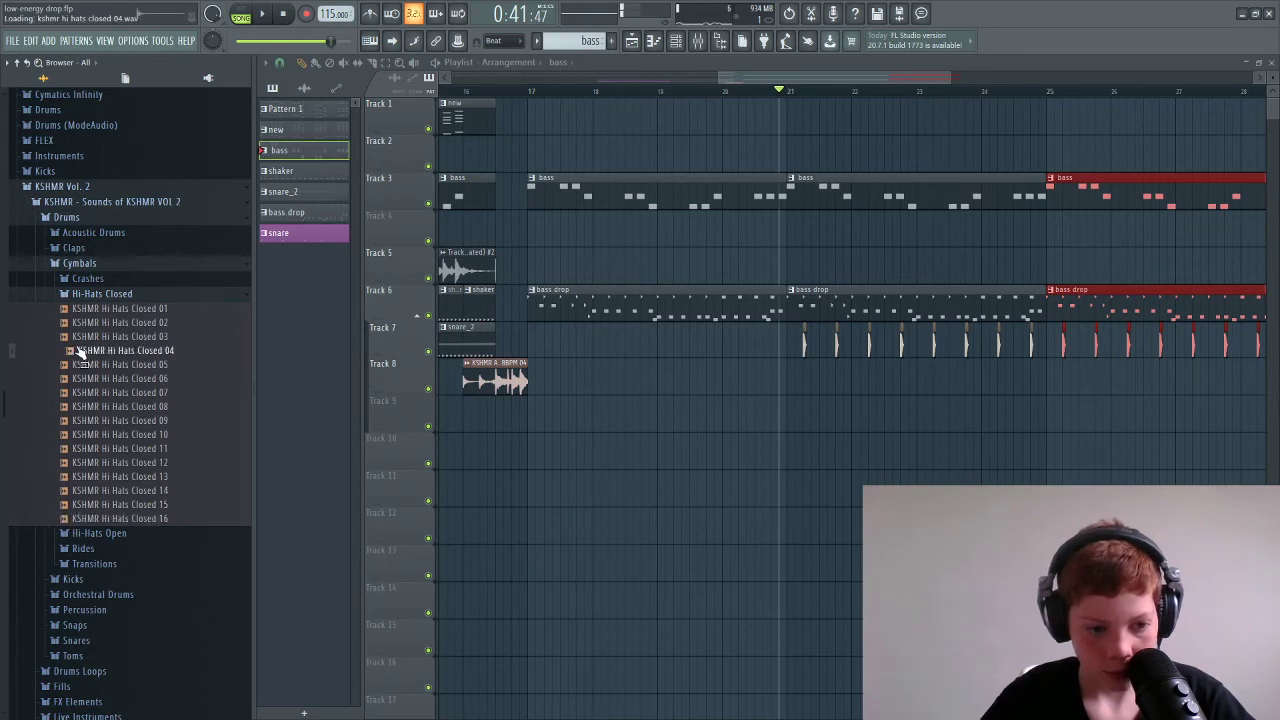
pyautogui.click(81, 338)
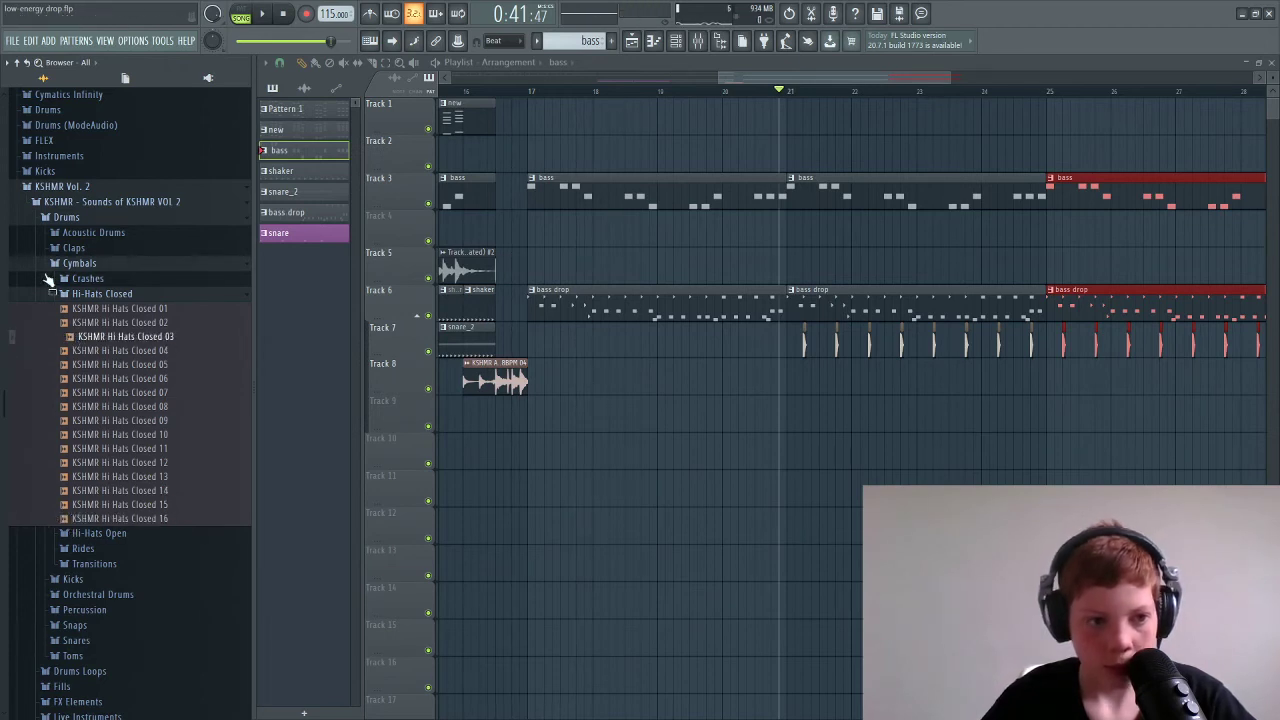
pyautogui.click(49, 262)
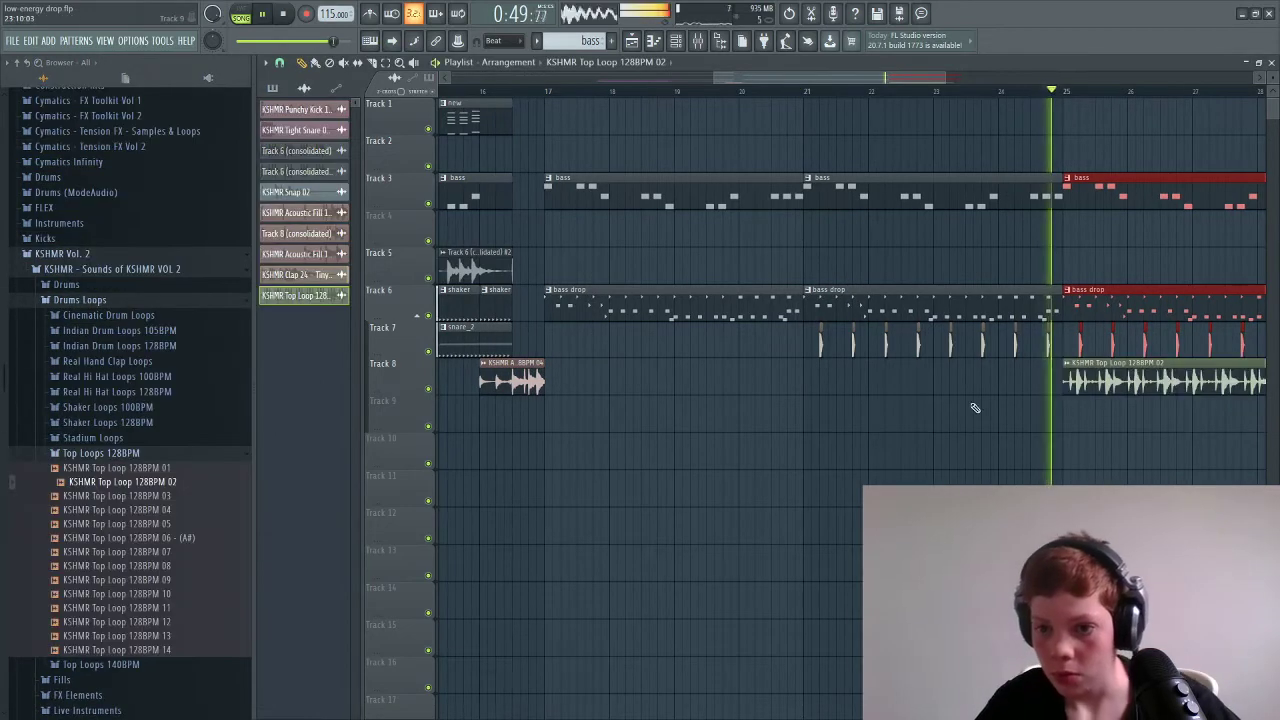
# Stop playback, stretch the KSHMR Top Loop 128BPM 02 clip on Track 8 to end at bar 29, and show the playlist snap options.
pyautogui.press('space')
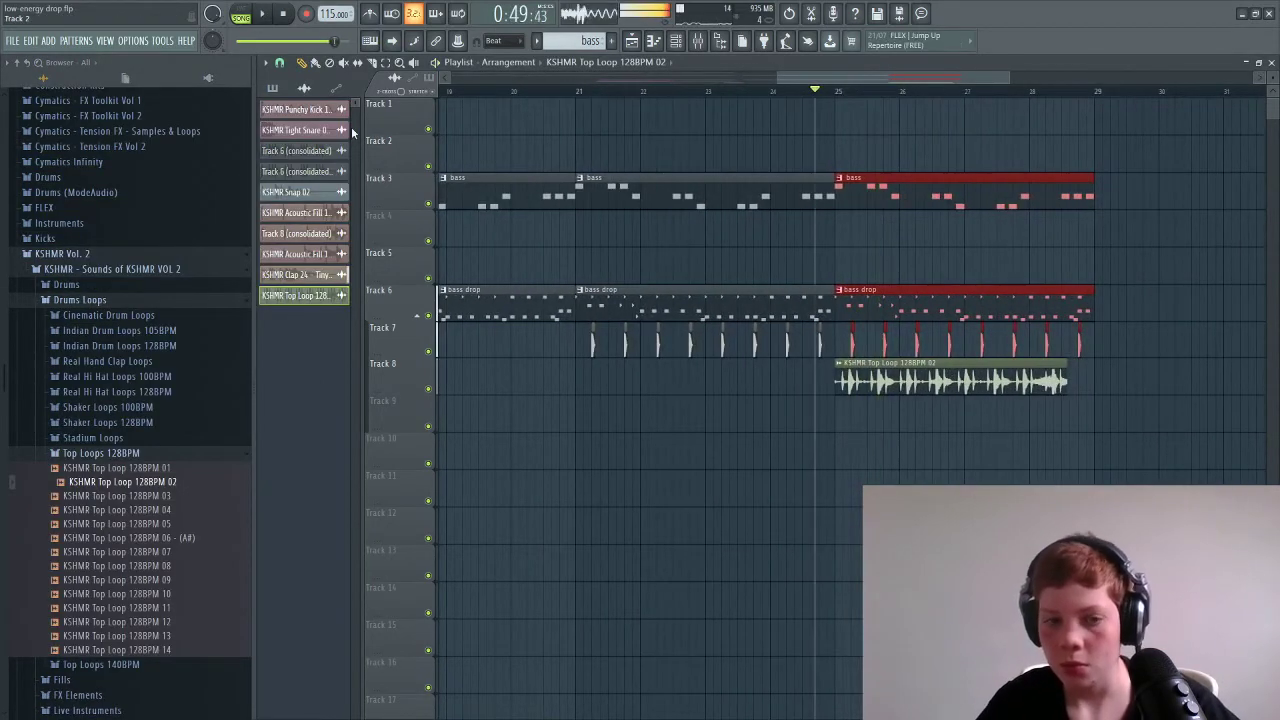
pyautogui.moveTo(1066, 380); pyautogui.dragTo(1094, 380)
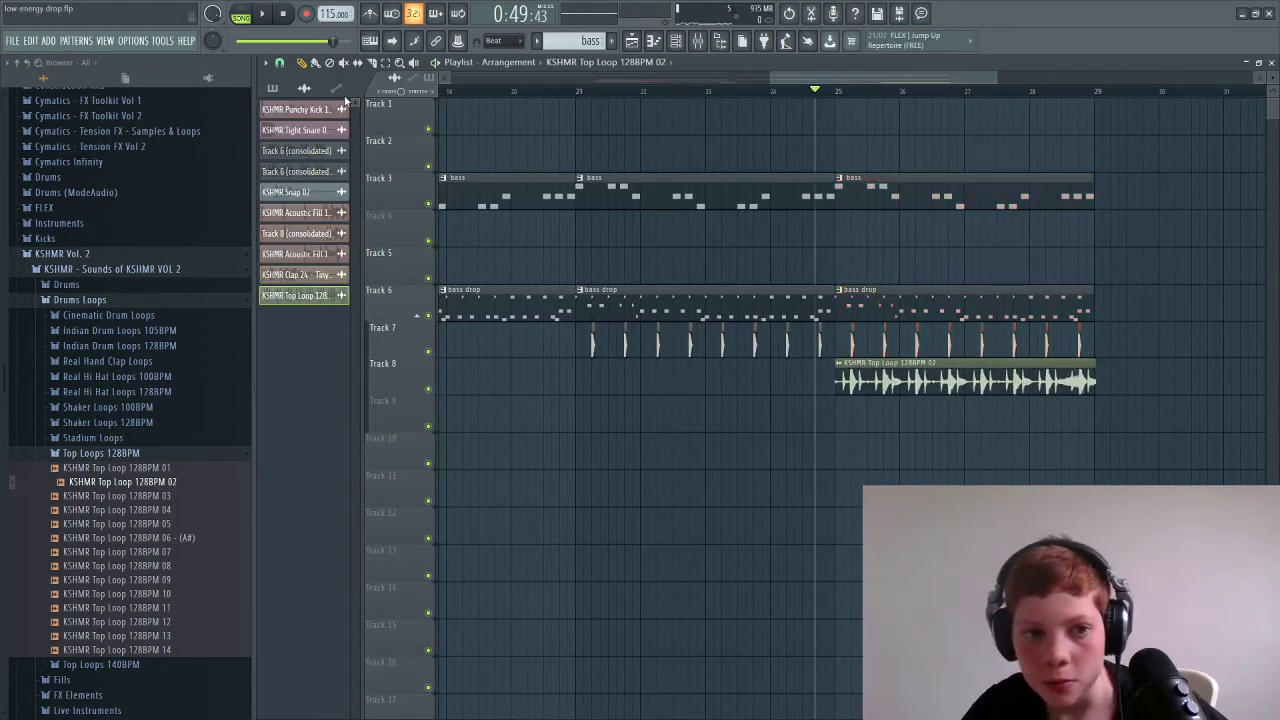
pyautogui.click(277, 66)
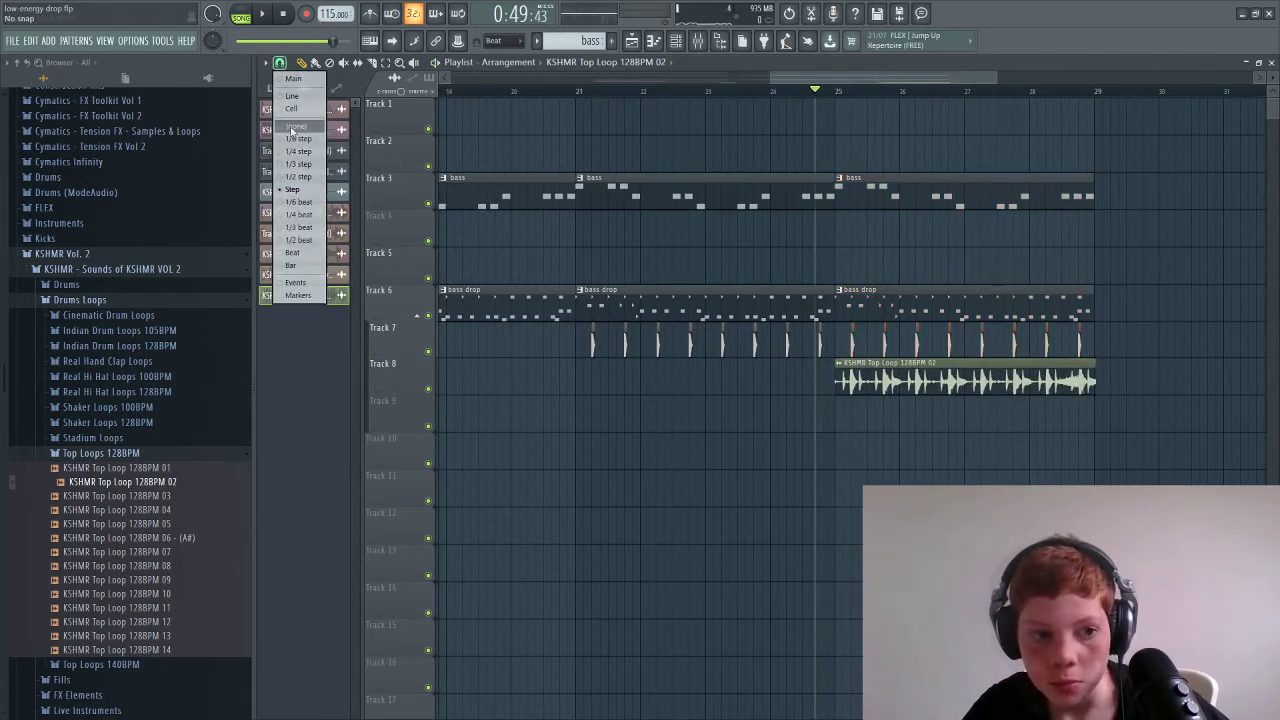
# Play the arrangement from just before bar 25 to hear the top loop together with the bass and claps.
pyautogui.press('space')
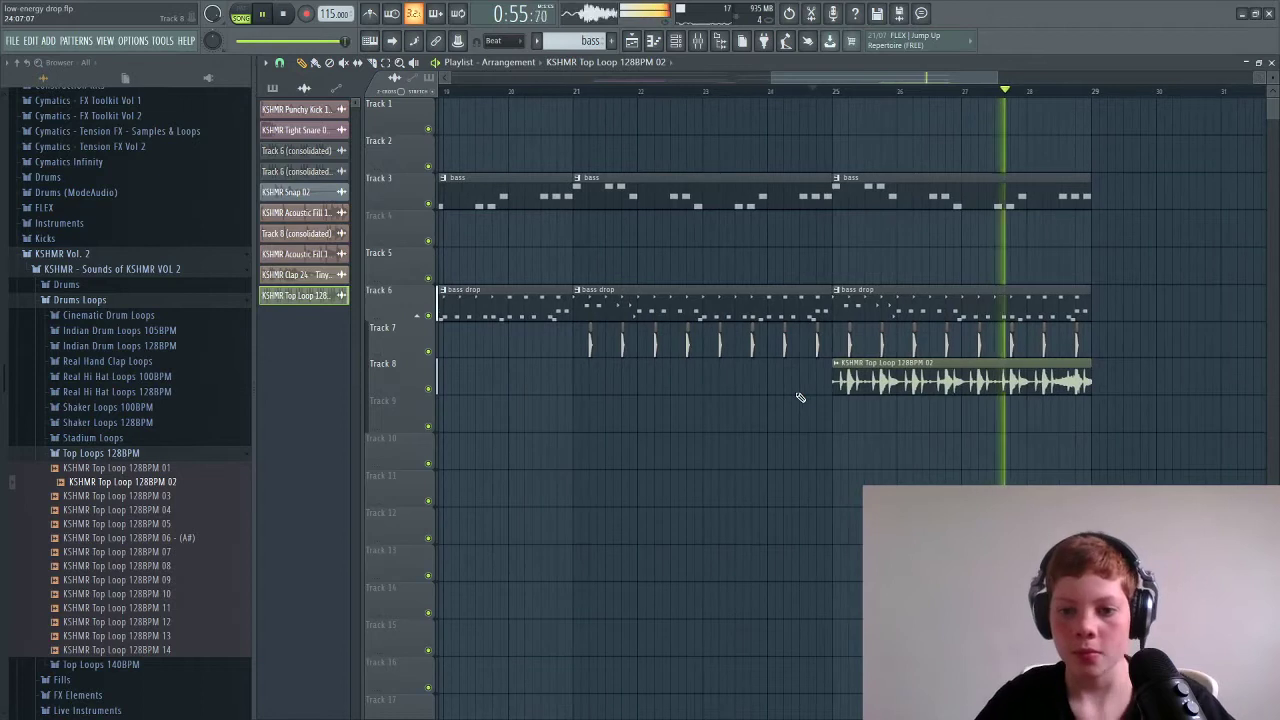
pyautogui.moveTo(1083, 397); pyautogui.dragTo(921, 420)
pyautogui.press('space')
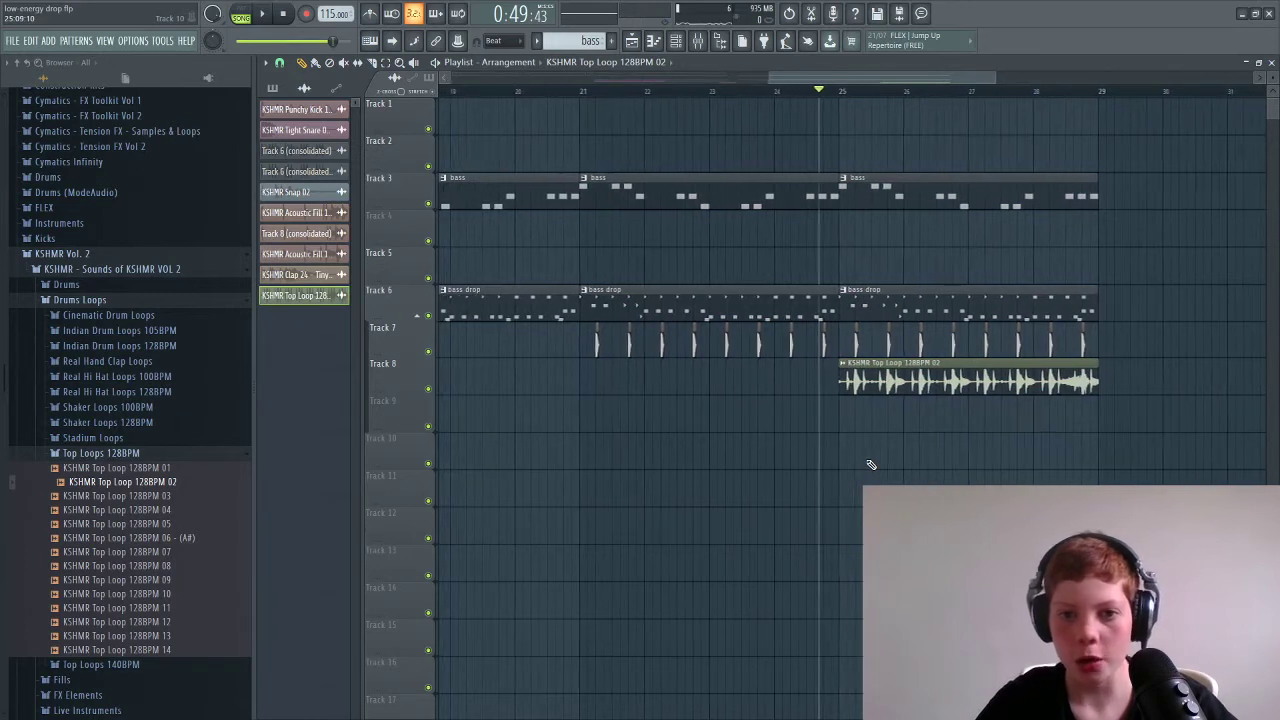
pyautogui.moveTo(770, 84); pyautogui.dragTo(590, 84)
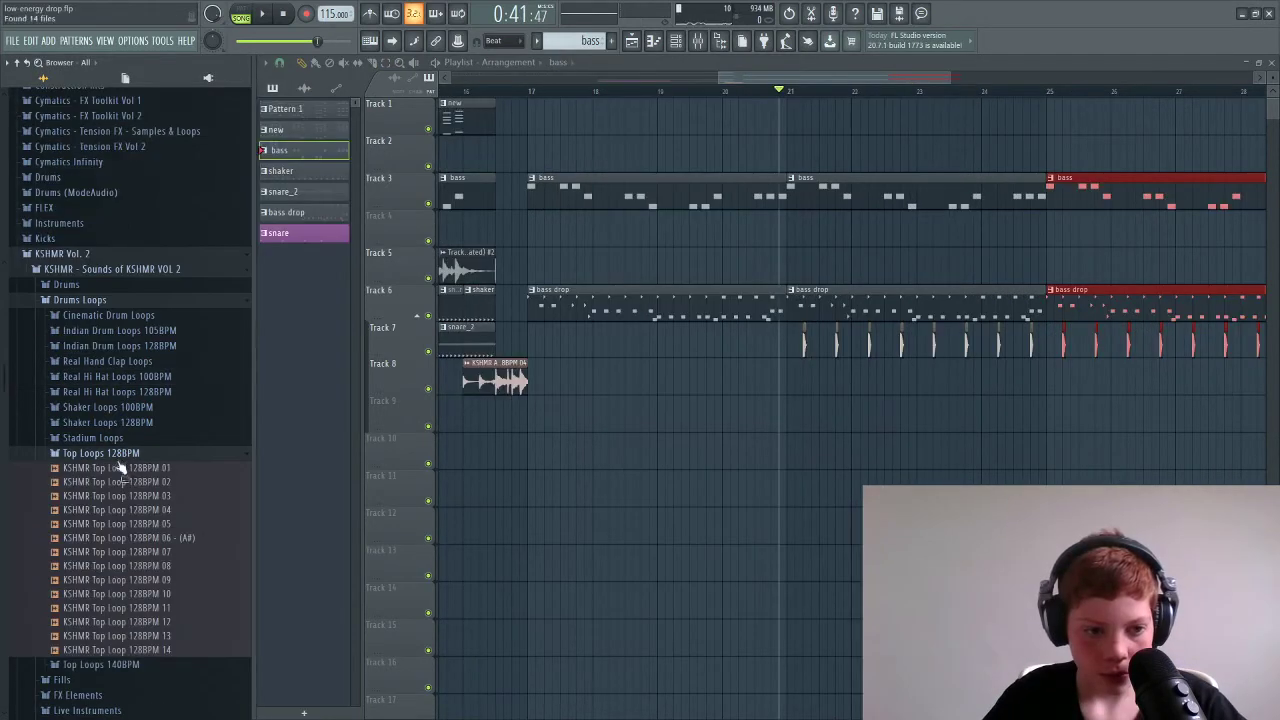
# Audition KSHMR Top Loop 128BPM 01 and 02, and place loop 02 on Track 8 at bar 25.
pyautogui.click(122, 467)
pyautogui.click(122, 482)
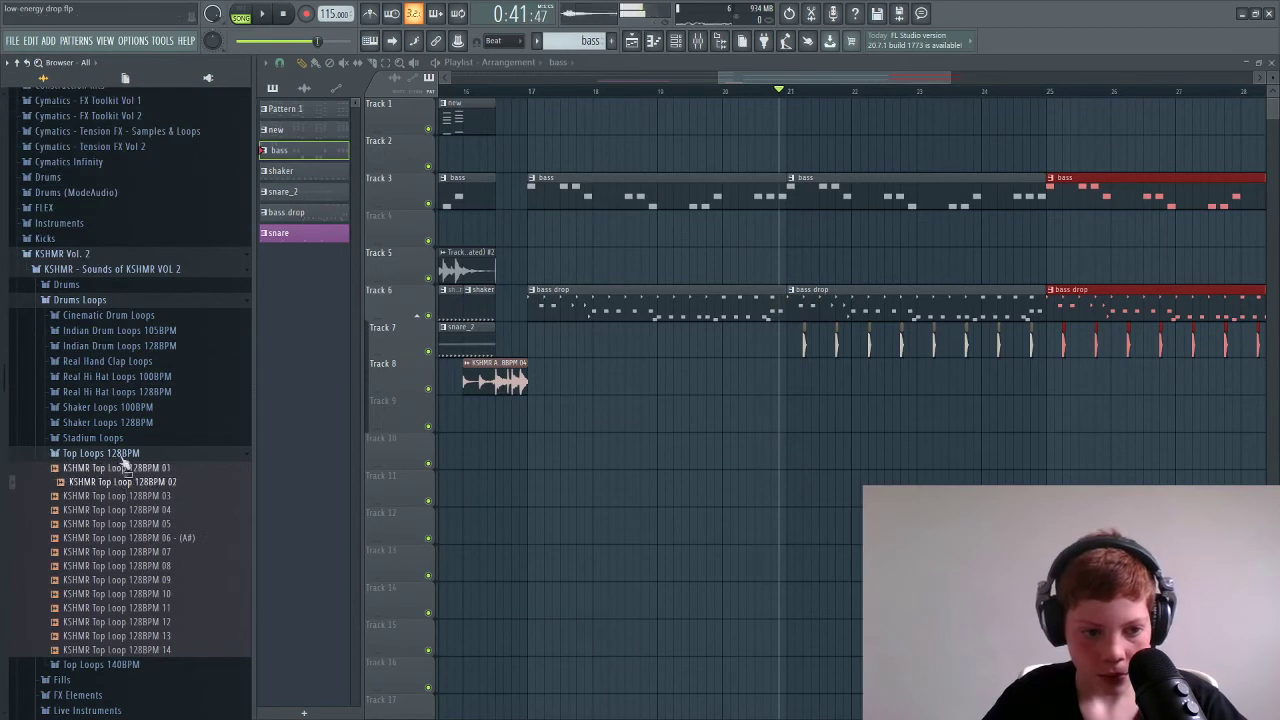
pyautogui.moveTo(123, 489); pyautogui.dragTo(1063, 384)
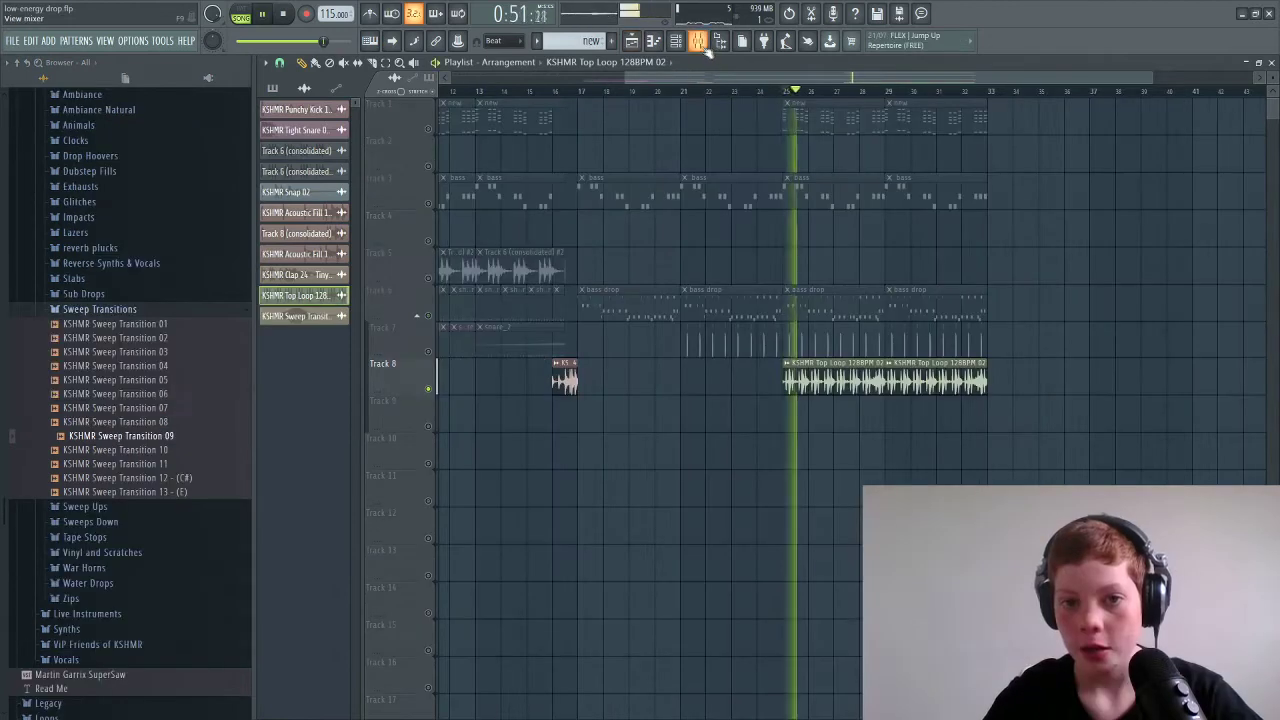
# Open Fruity Parametric EQ 2 on the top loop's mixer track and examine its high-pass band.
pyautogui.click(699, 44)
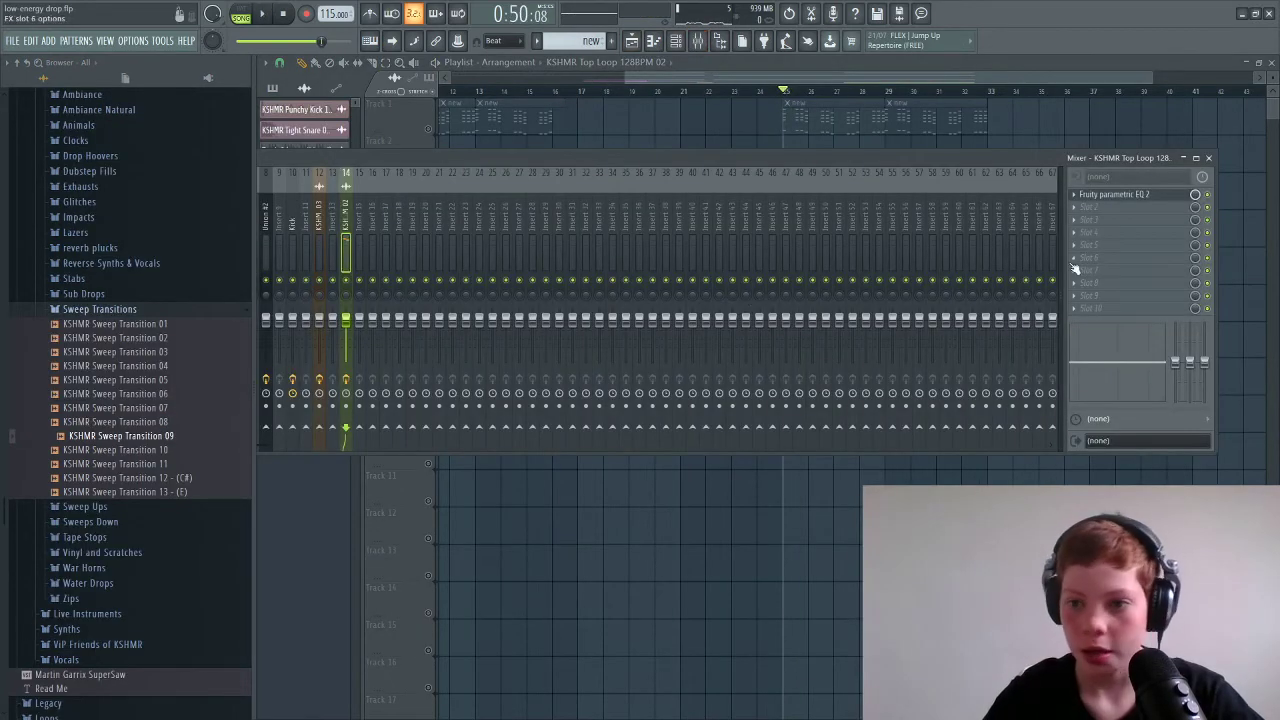
pyautogui.click(1104, 196)
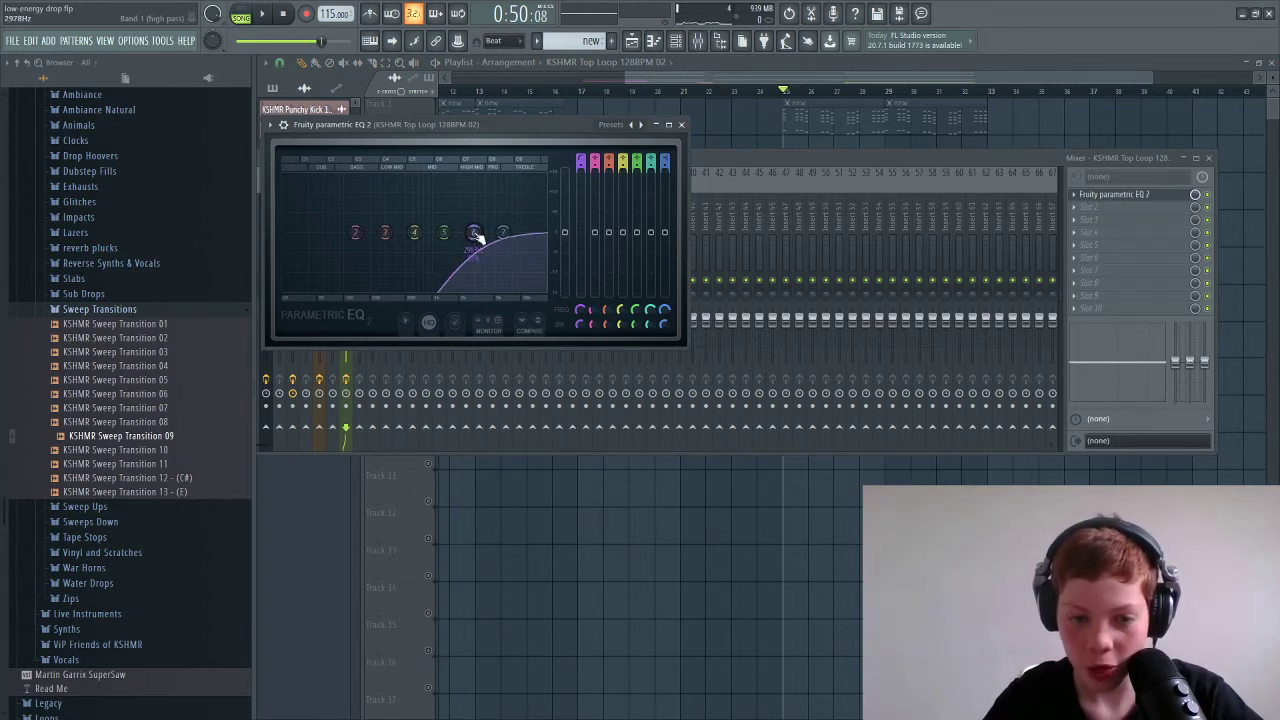
pyautogui.click(729, 79)
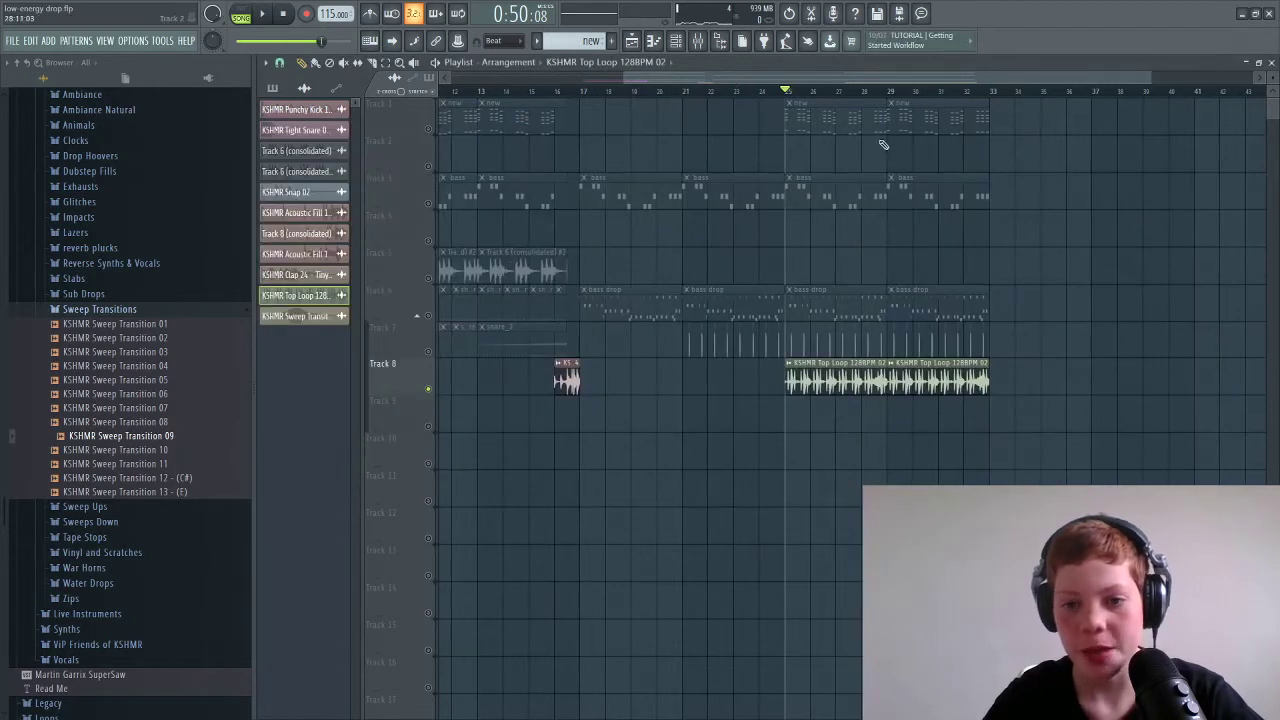
# Compare the soloed top loop from bar 25 with its Fruity Parametric EQ 2 bypassed and enabled.
pyautogui.click(703, 43)
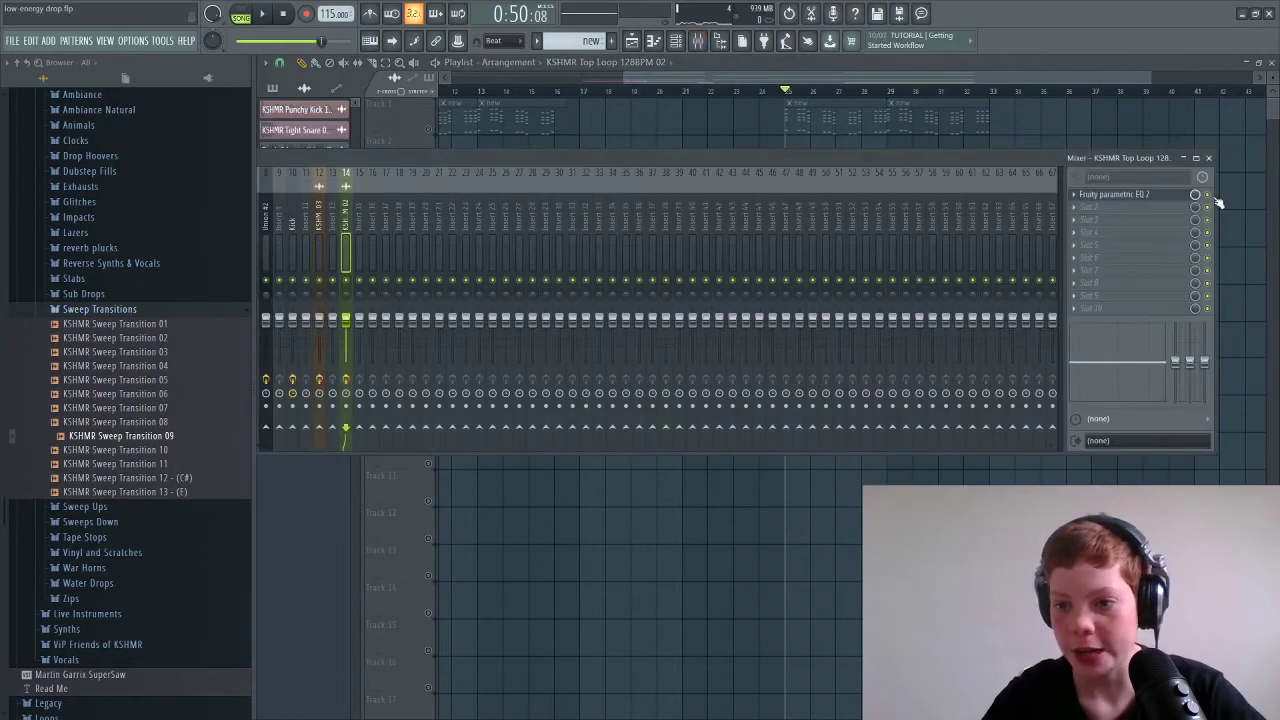
pyautogui.press('space')
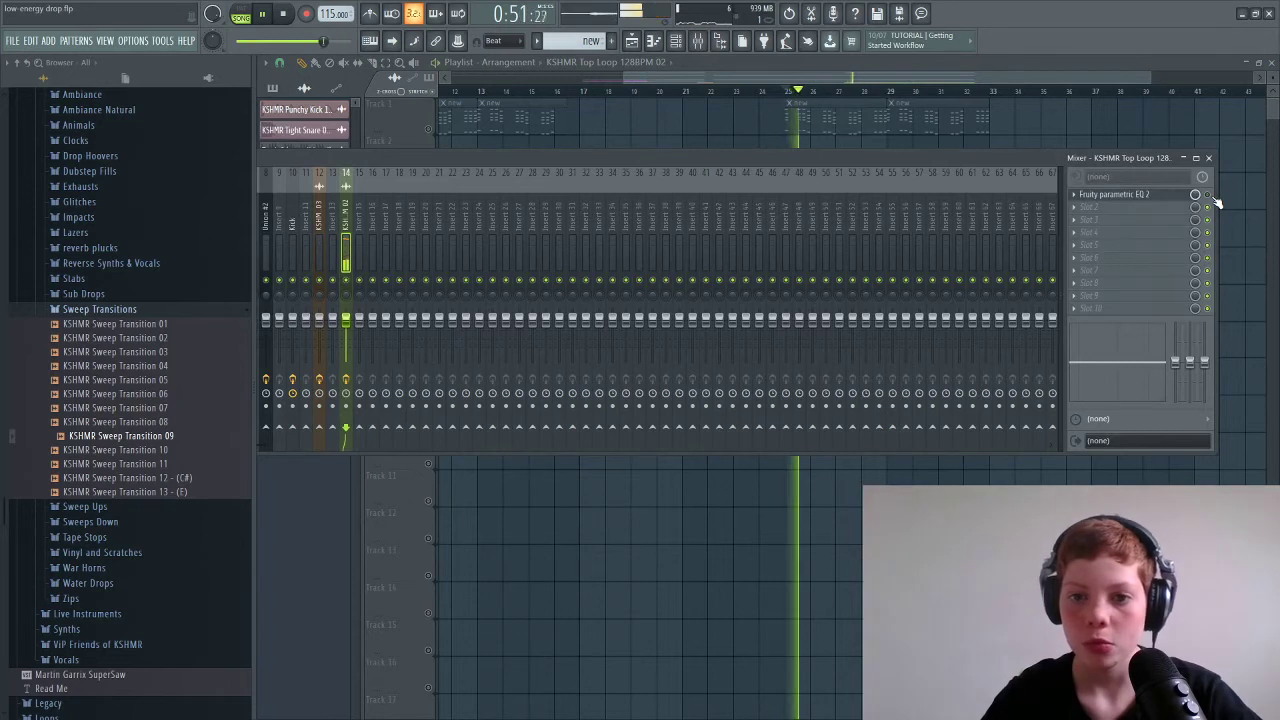
pyautogui.press('space')
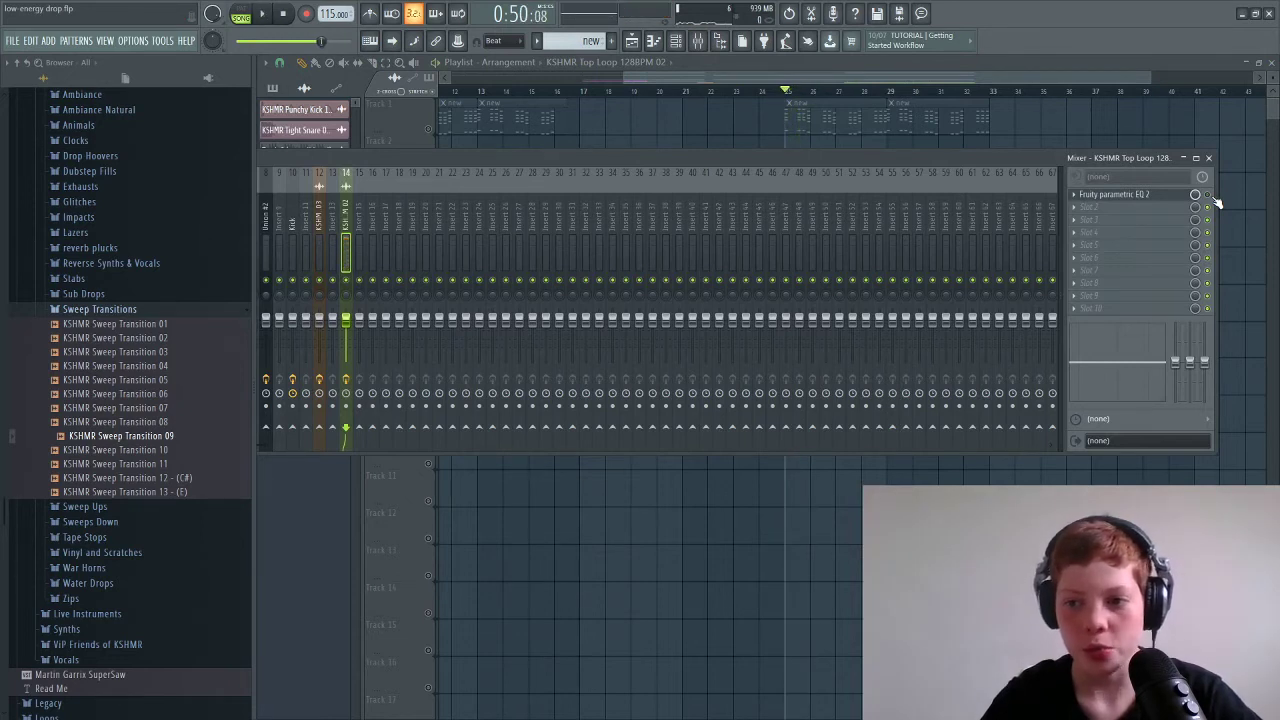
pyautogui.press('space')
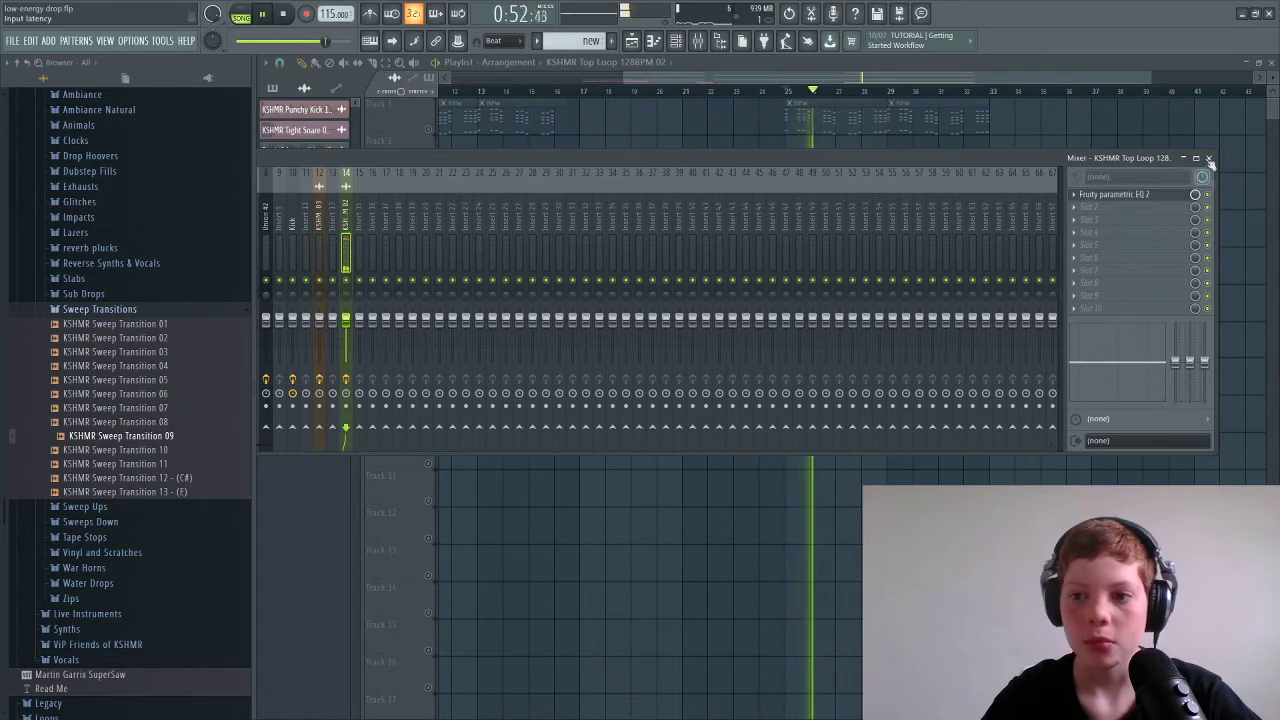
pyautogui.press('space')
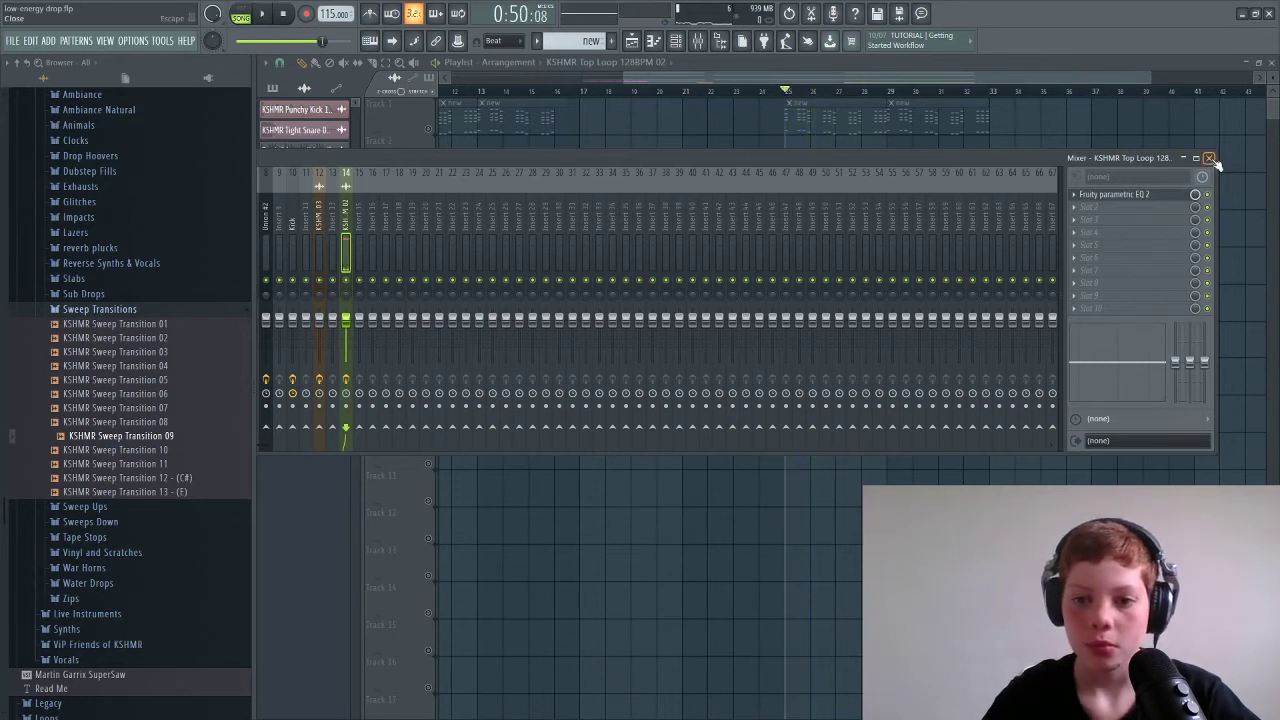
pyautogui.click(1209, 159)
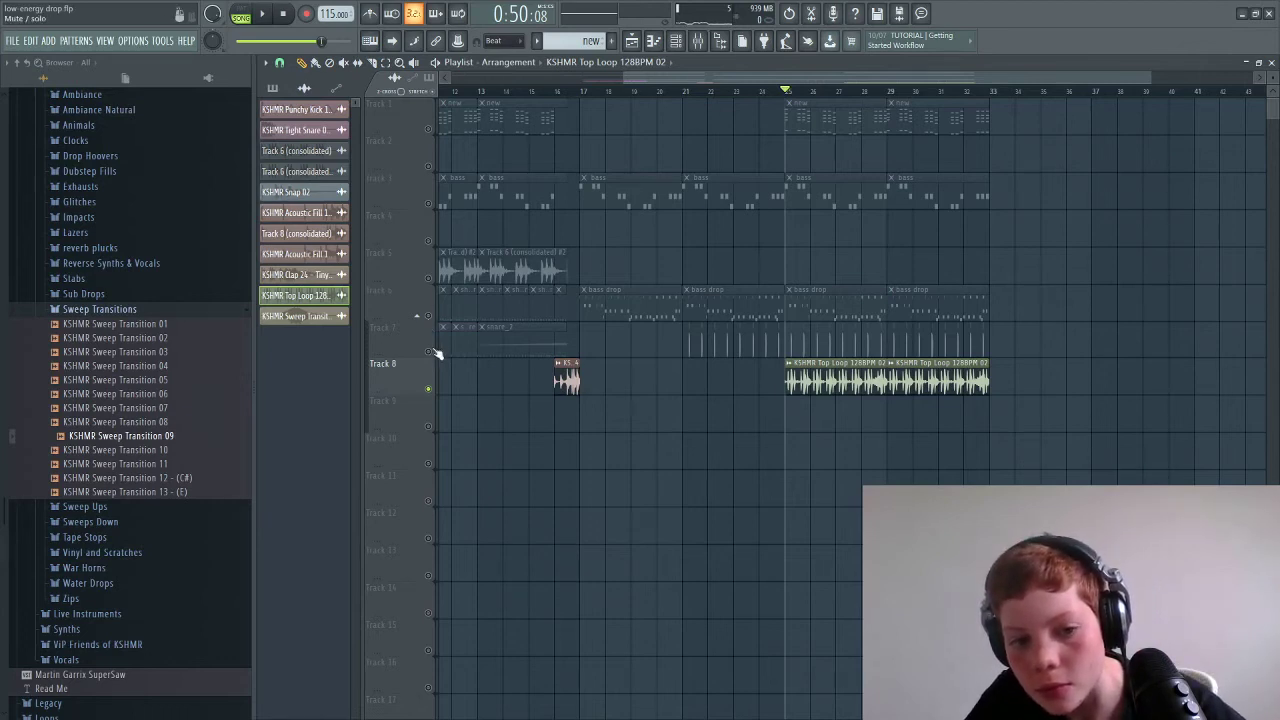
# Clear the Track 8 solo so that all playlist tracks sound, and play the full drop from bar 25.
pyautogui.rightClick(428, 129)
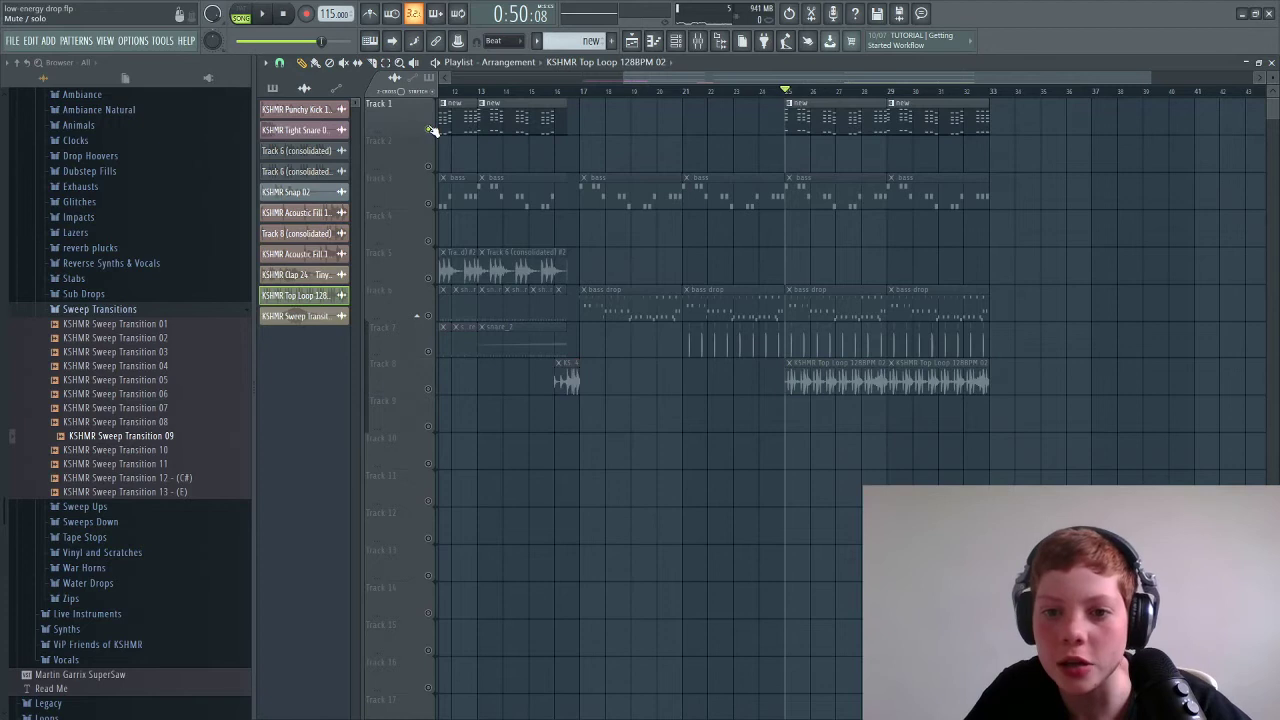
pyautogui.rightClick(428, 129)
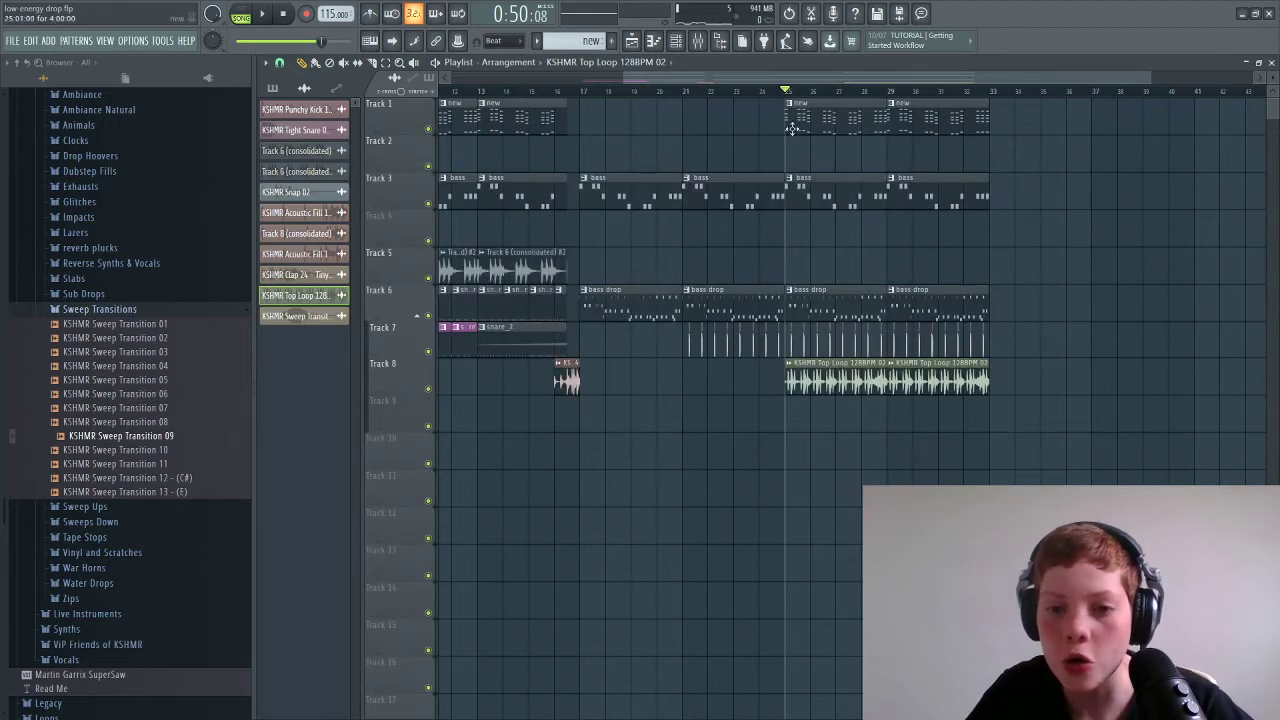
pyautogui.moveTo(775, 95)
pyautogui.mouseDown()
pyautogui.moveTo(757, 93)
pyautogui.moveTo(787, 94)
pyautogui.mouseUp()
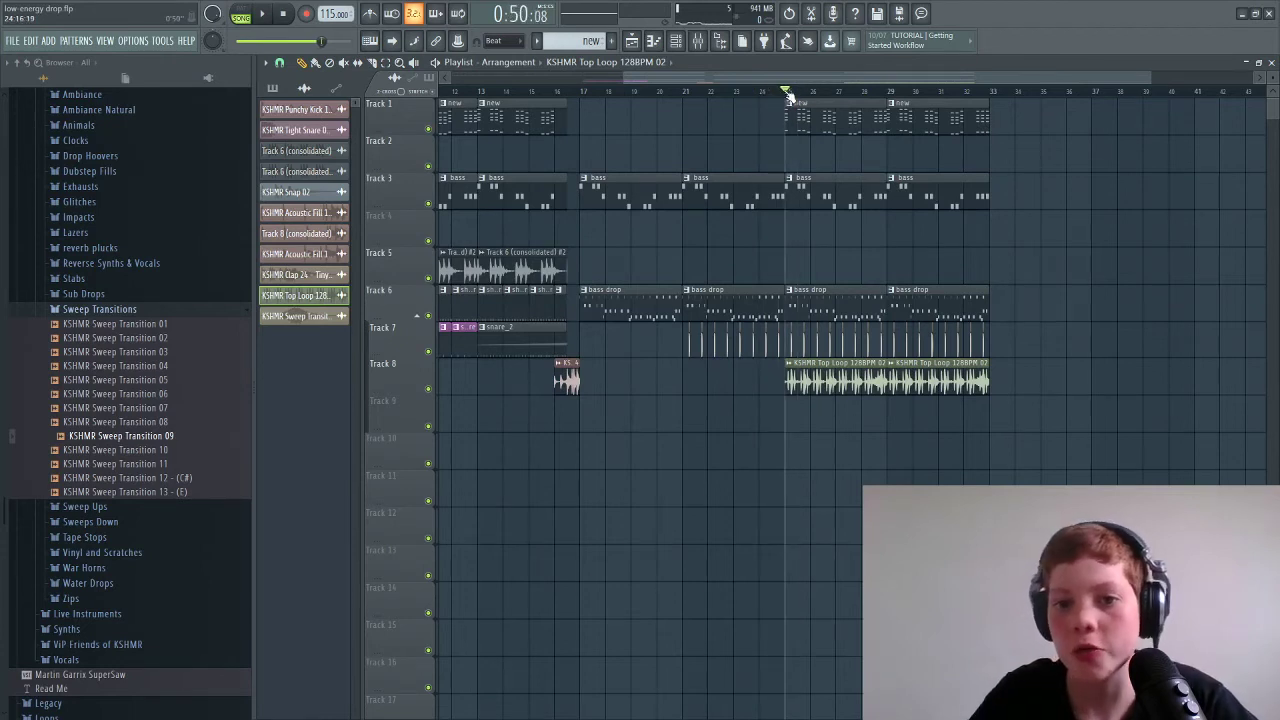
pyautogui.press('space')
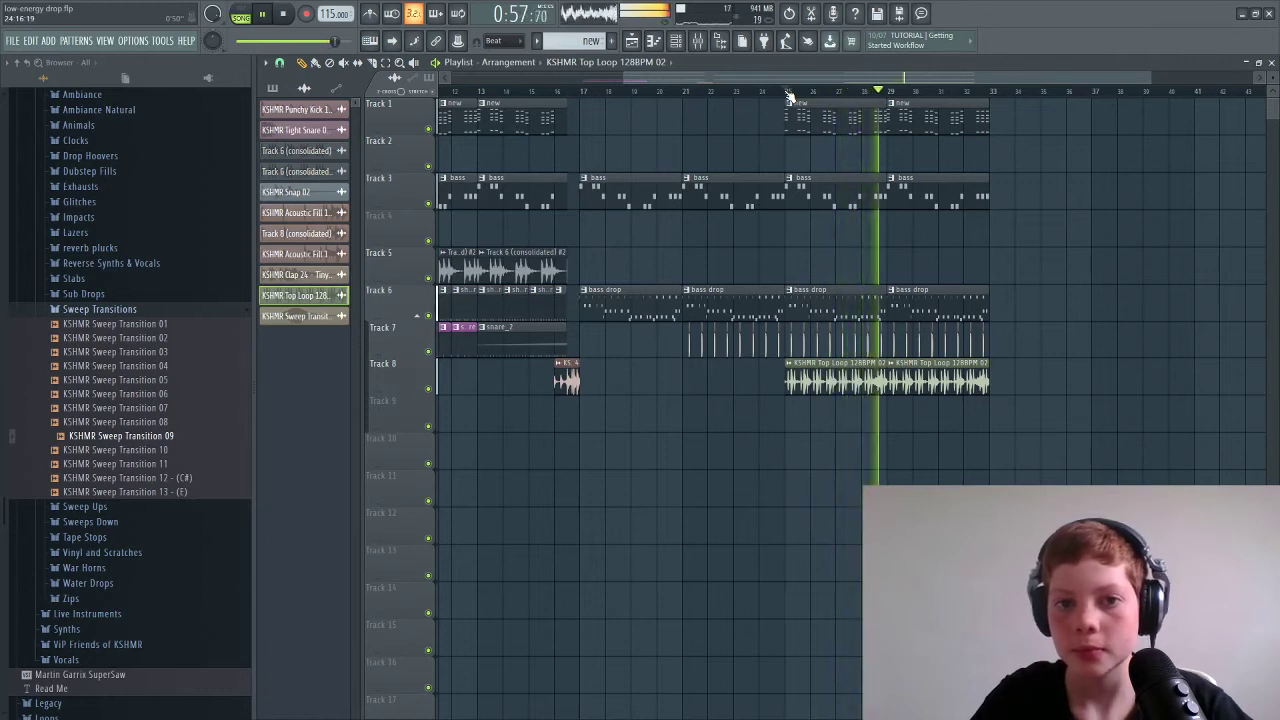
pyautogui.press('space')
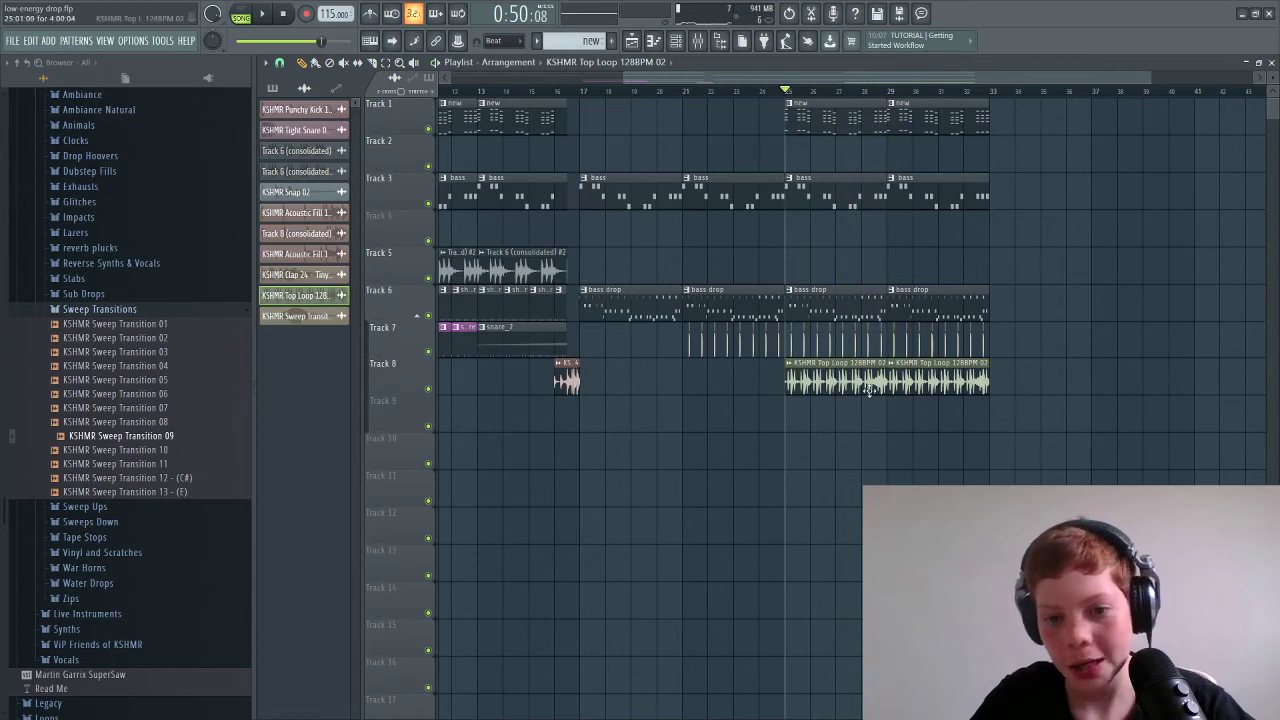
# Audition KSHMR Rides 02 from the KSHMR cymbal samples and place it on Track 9 at bar 25.
pyautogui.click(35, 312)
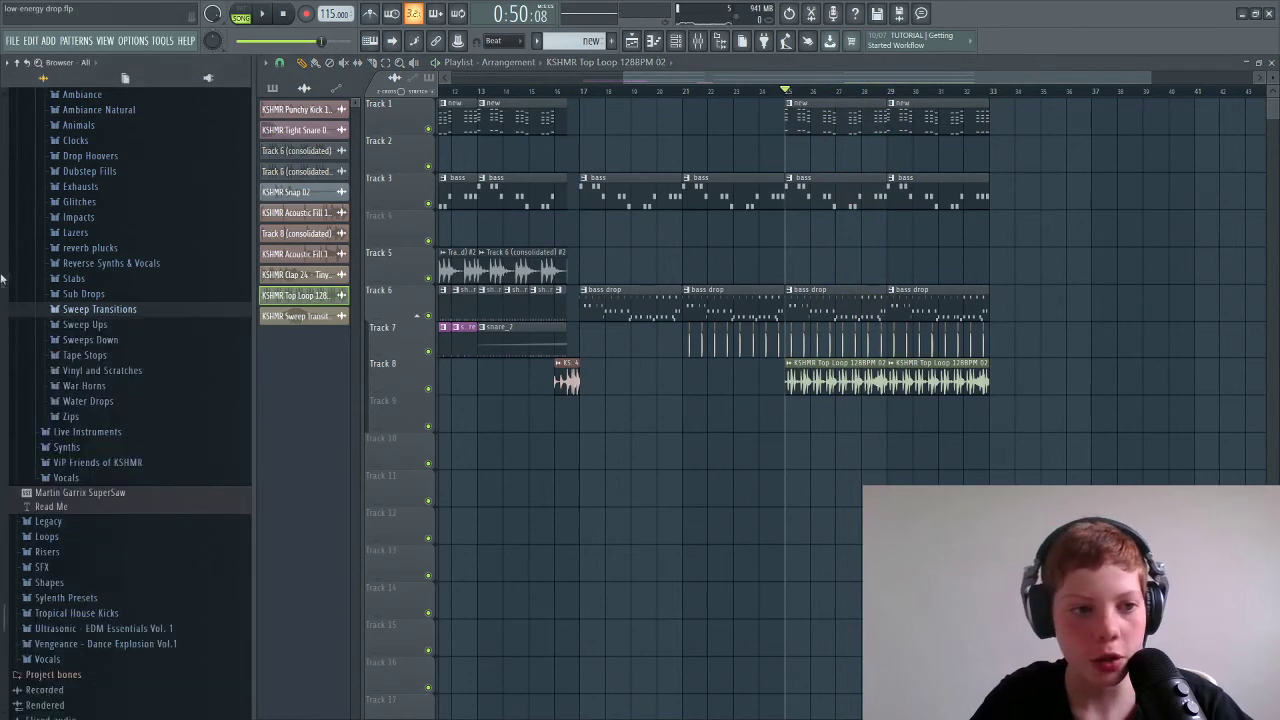
pyautogui.scroll(5, 35, 300)
pyautogui.click(35, 213)
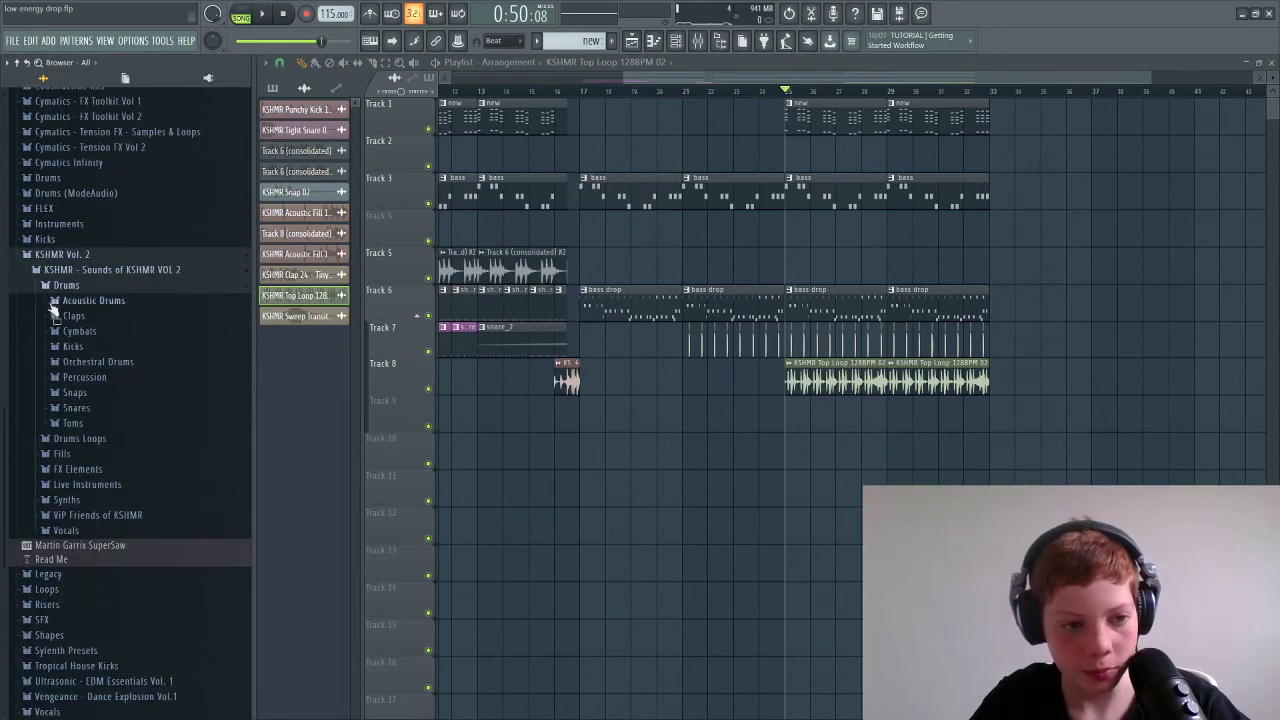
pyautogui.click(55, 331)
pyautogui.click(60, 362)
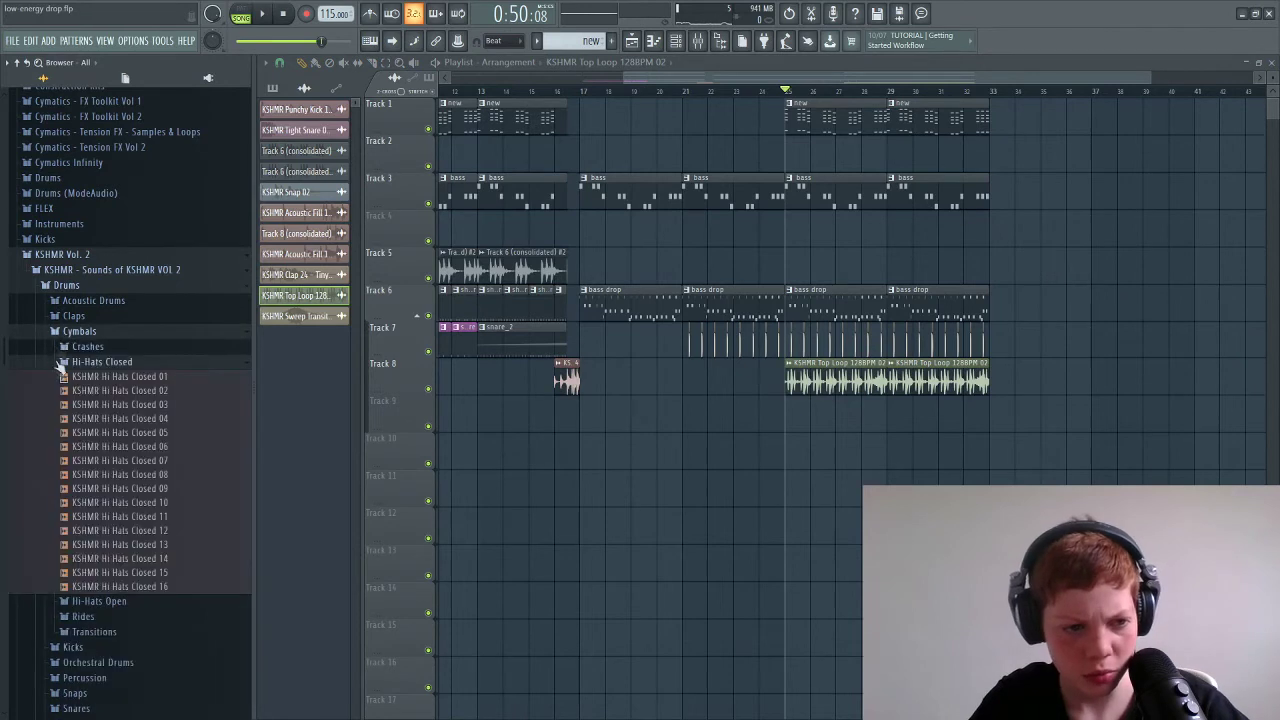
pyautogui.click(60, 362)
pyautogui.click(60, 393)
pyautogui.click(58, 422)
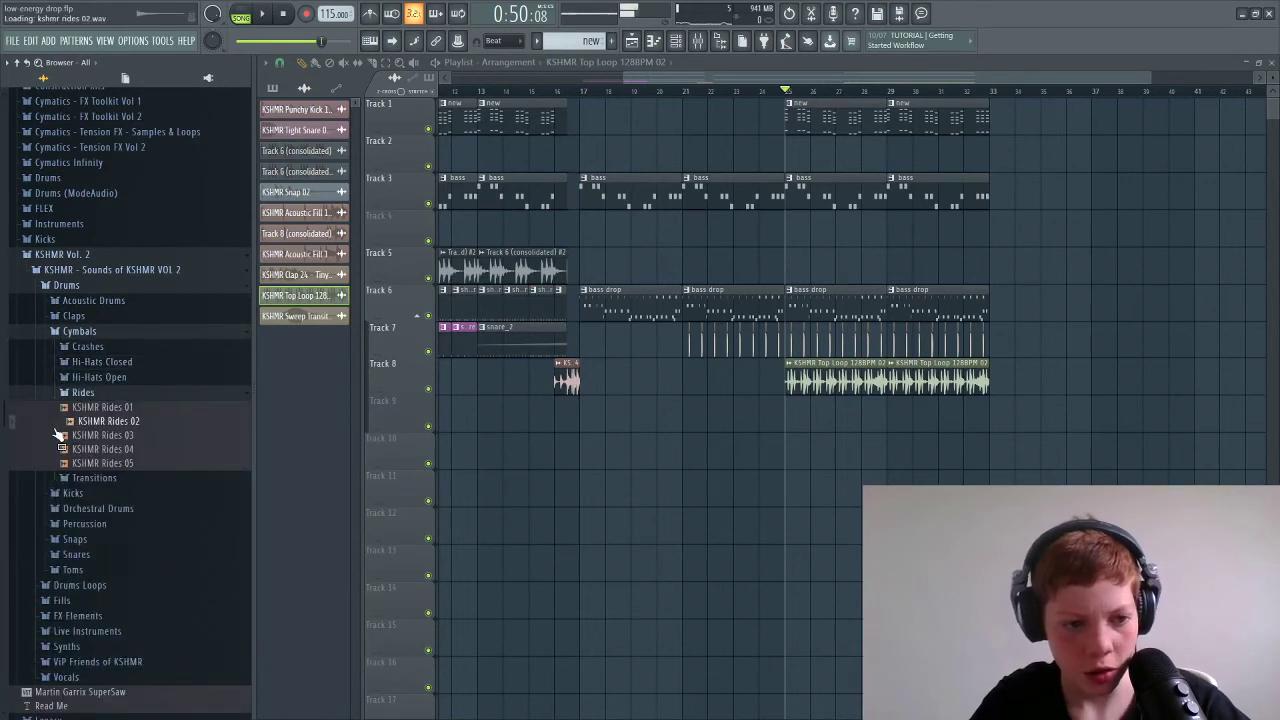
pyautogui.press('space')
pyautogui.moveTo(60, 432); pyautogui.dragTo(797, 420)
pyautogui.press('space')
# Add a unique, reversed copy of KSHMR Rides 02 on Track 9 just before the ride at bar 25.
pyautogui.click(758, 419)
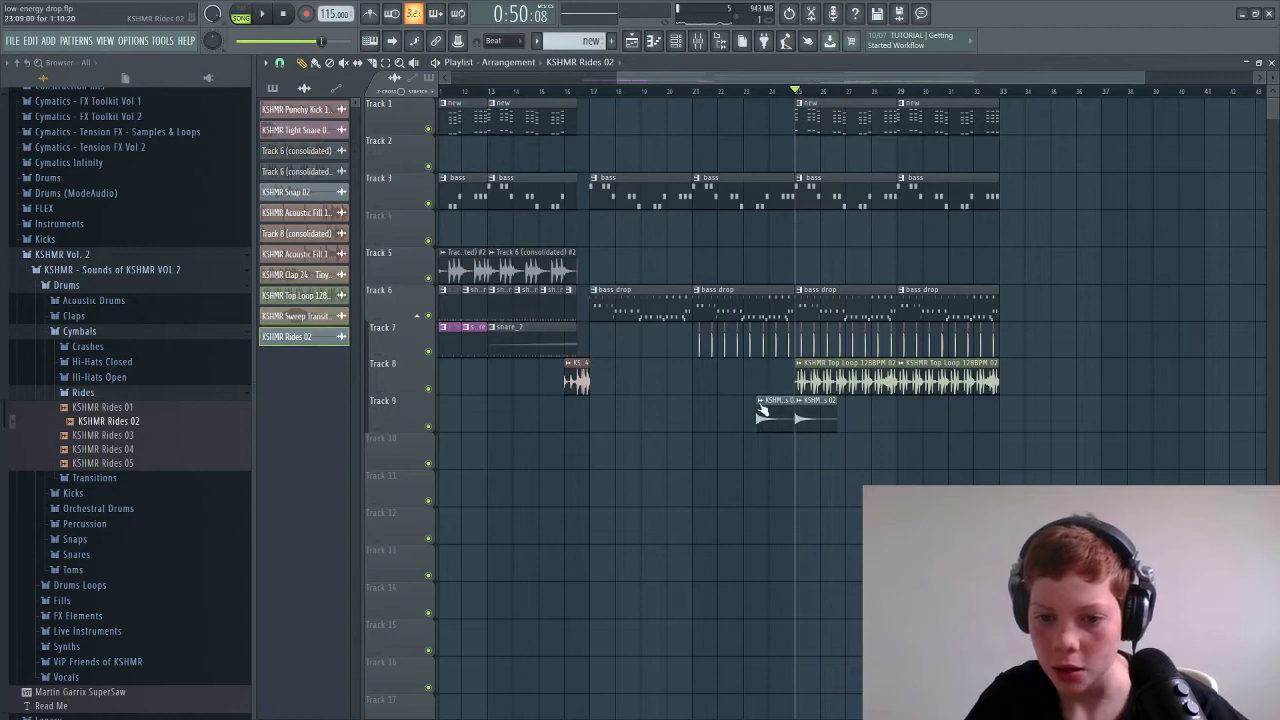
pyautogui.rightClick(762, 410)
pyautogui.click(771, 500)
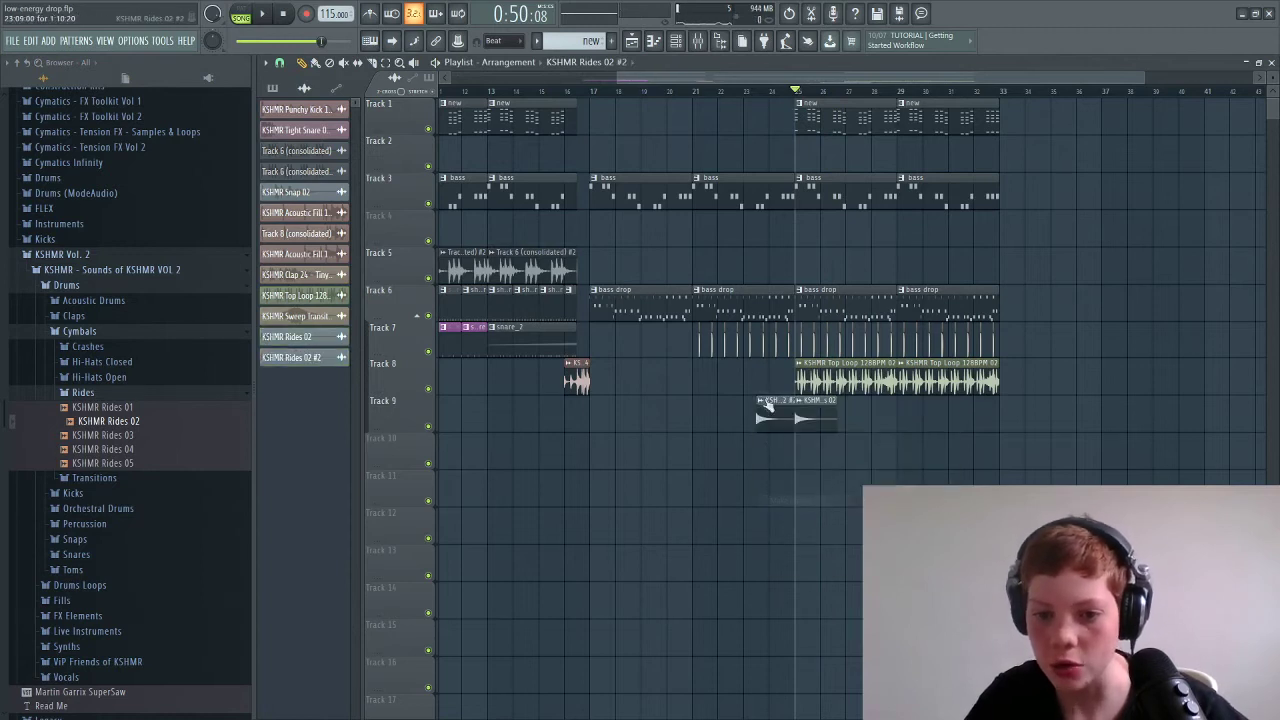
pyautogui.doubleClick(767, 405)
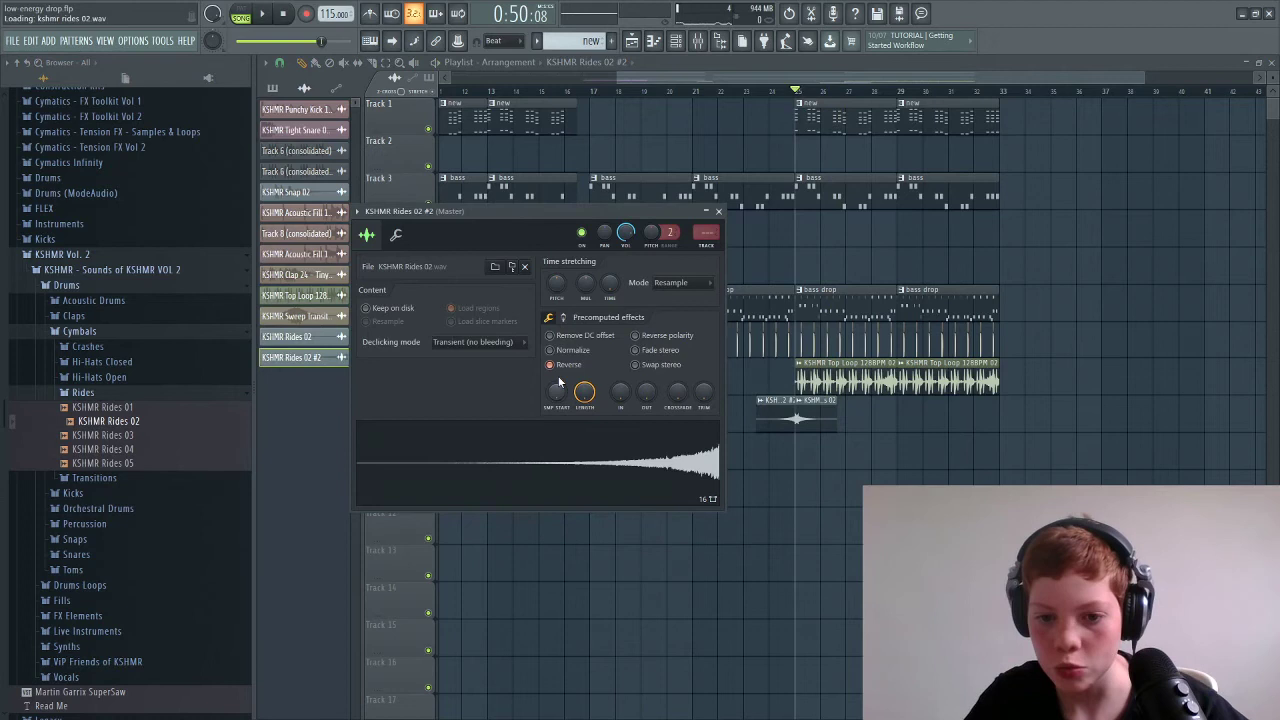
pyautogui.click(718, 213)
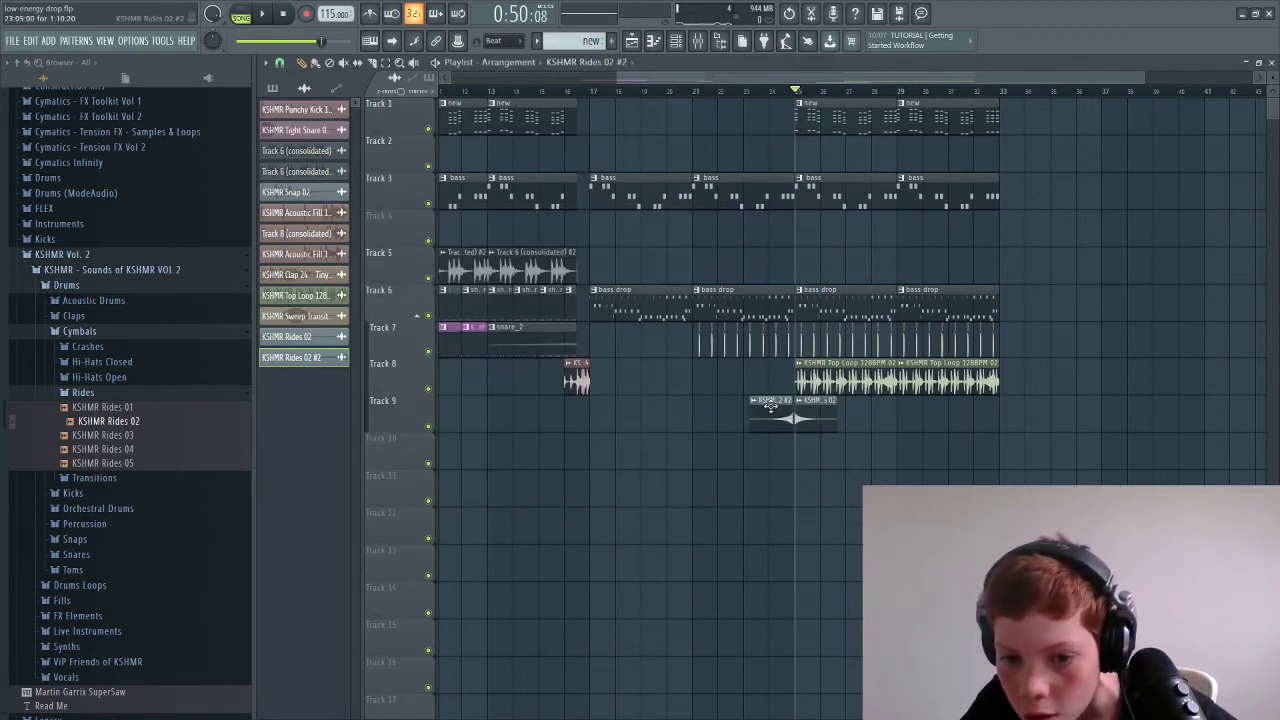
# Align the end of the reversed ride exactly with bar 25 with playlist snapping set to none, and play the transition.
pyautogui.click(279, 62)
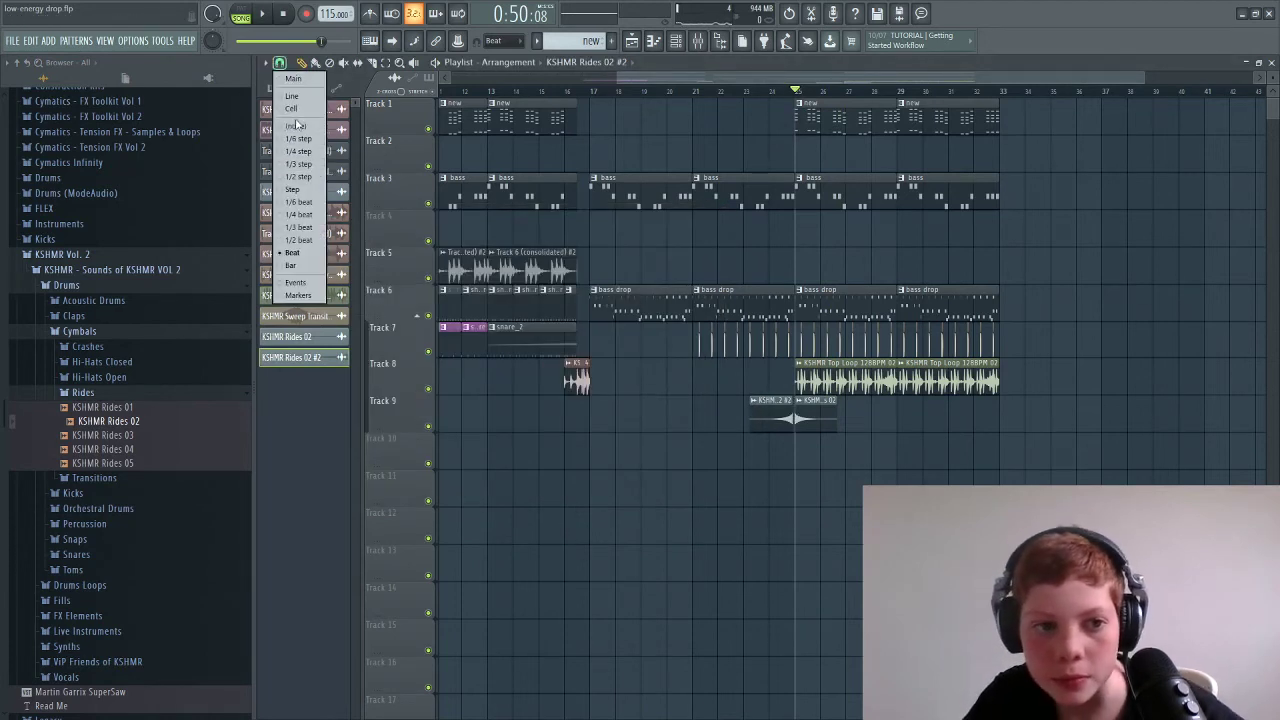
pyautogui.click(296, 125)
pyautogui.moveTo(1143, 78); pyautogui.dragTo(676, 79)
pyautogui.moveTo(650, 79); pyautogui.dragTo(866, 84)
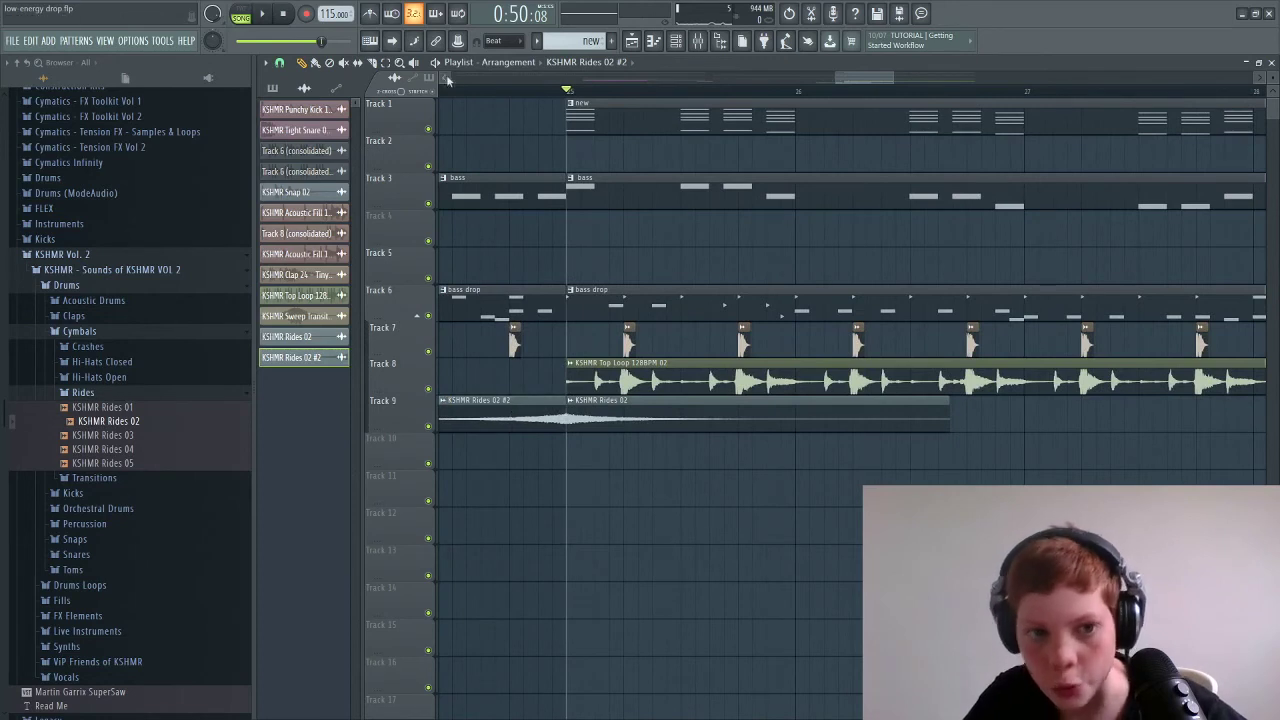
pyautogui.press('space')
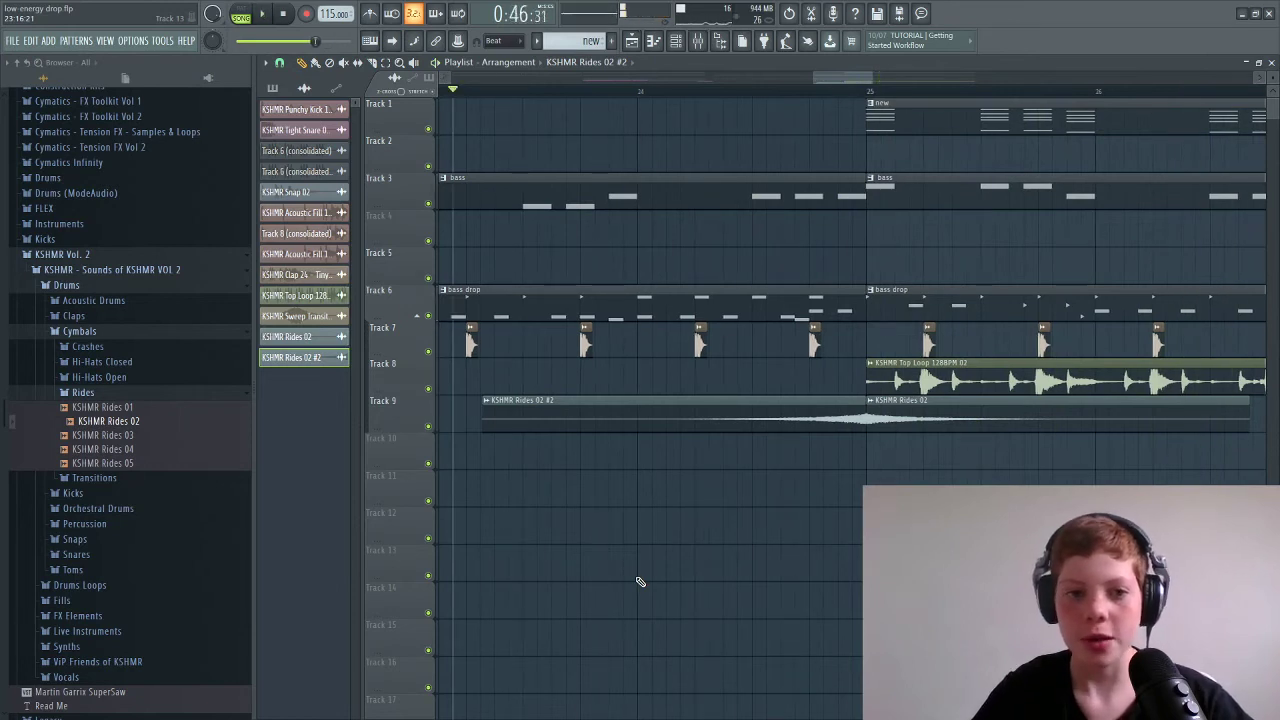
# Play the whole arrangement from bar 1 through the end of the drop at bar 33, following the playhead.
pyautogui.moveTo(811, 79); pyautogui.dragTo(400, 493)
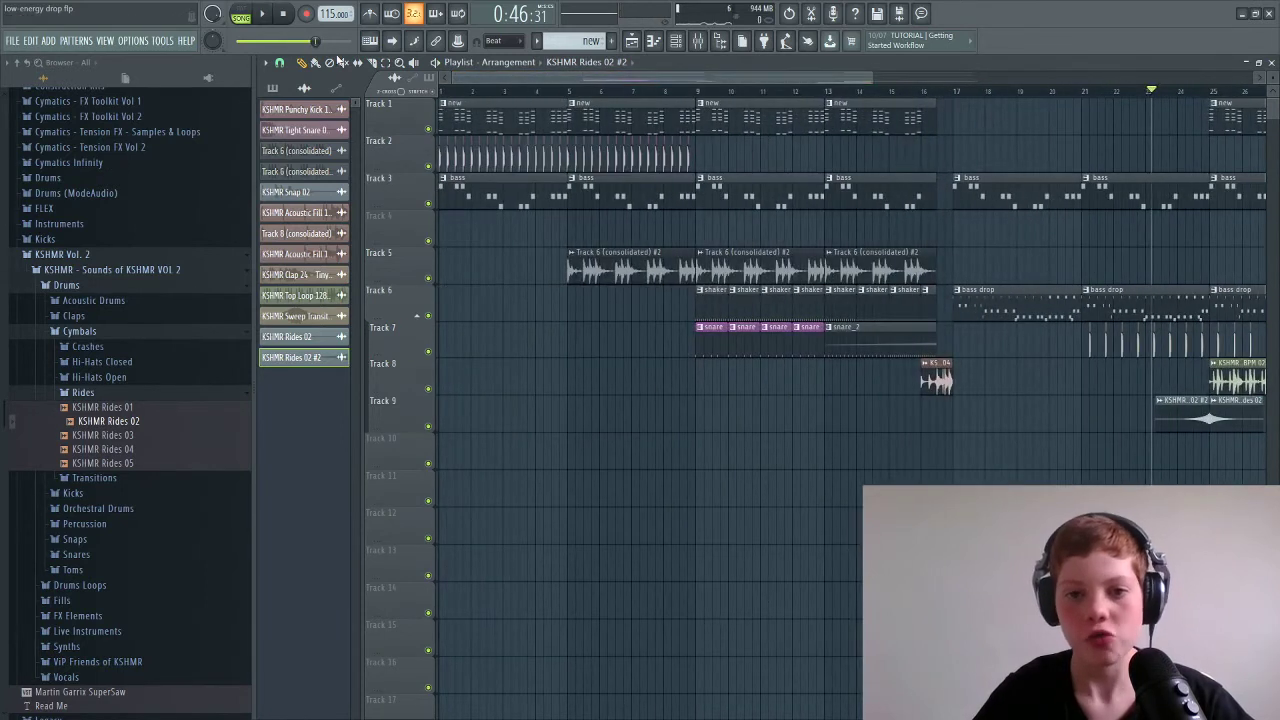
pyautogui.press('space')
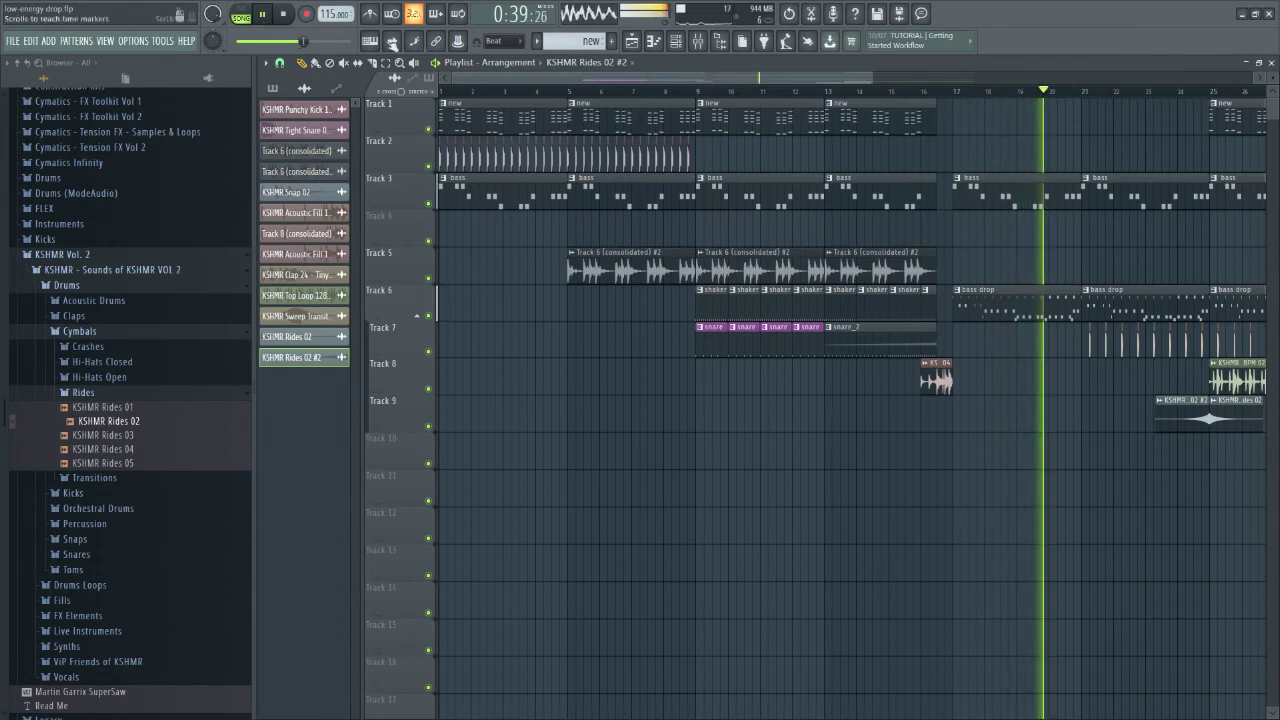
pyautogui.moveTo(461, 83); pyautogui.dragTo(601, 82)
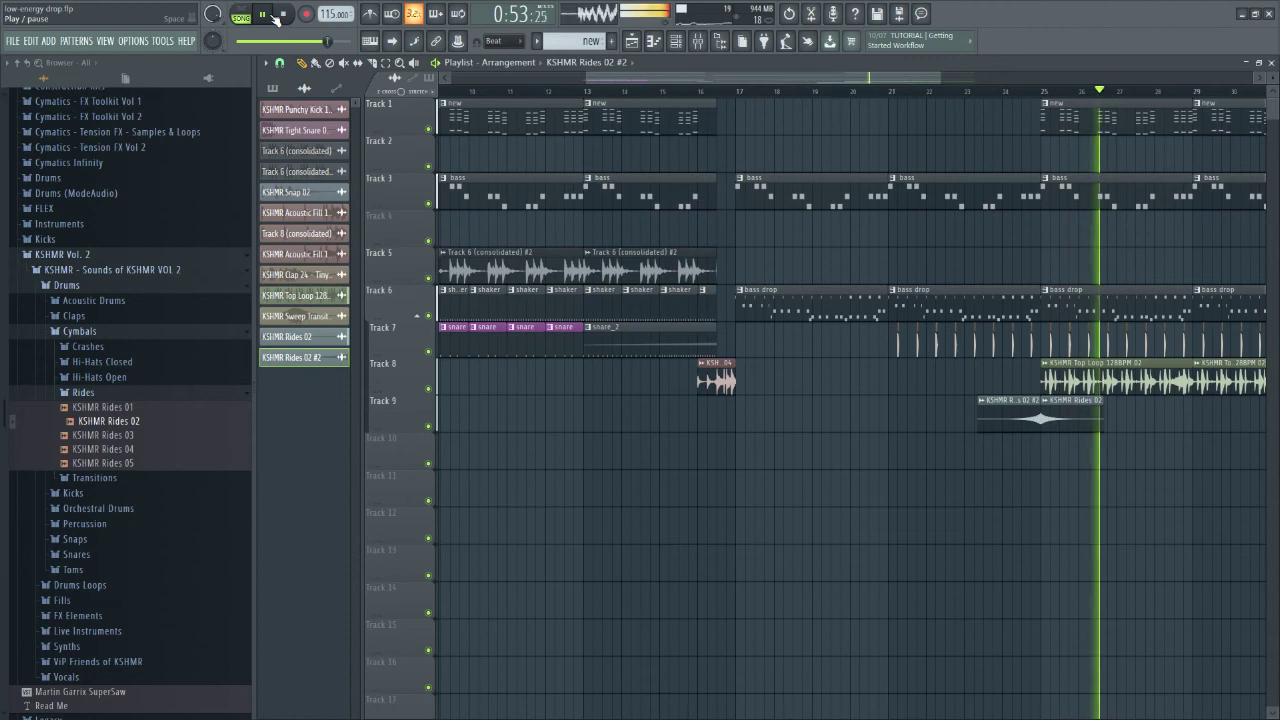
pyautogui.moveTo(598, 84); pyautogui.dragTo(790, 118)
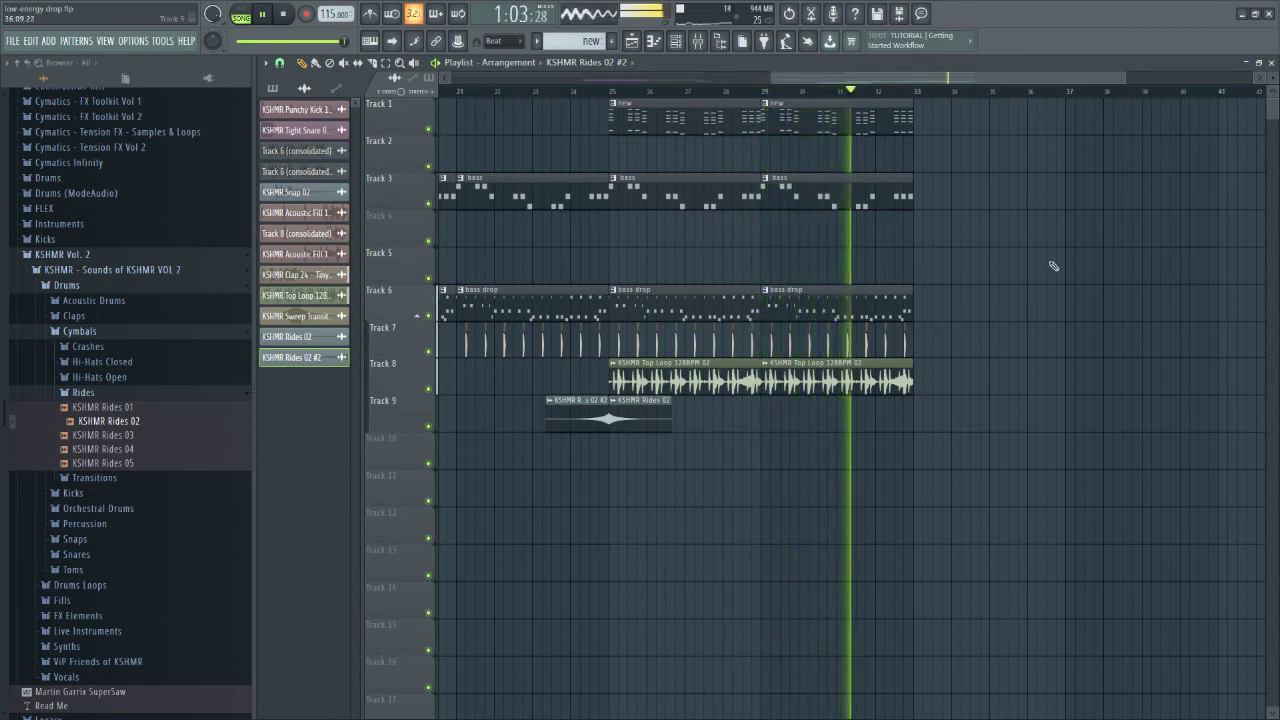
pyautogui.click(1224, 272)
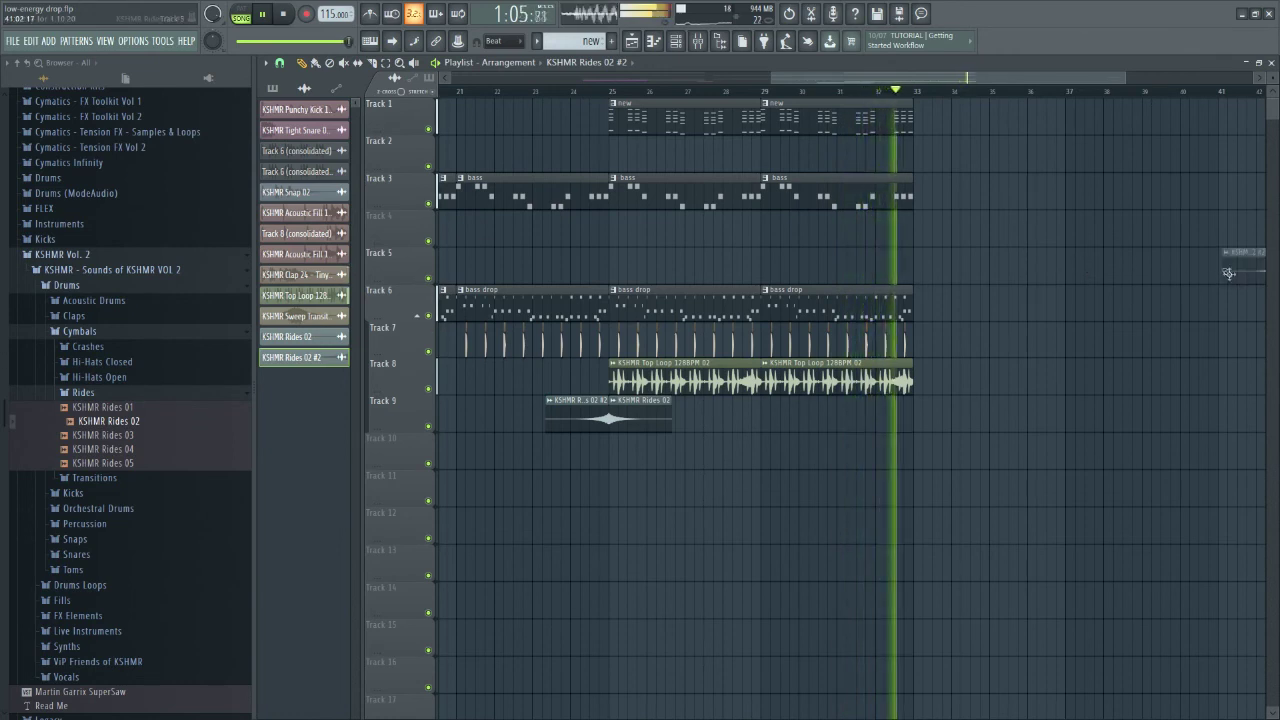
pyautogui.click(263, 18)
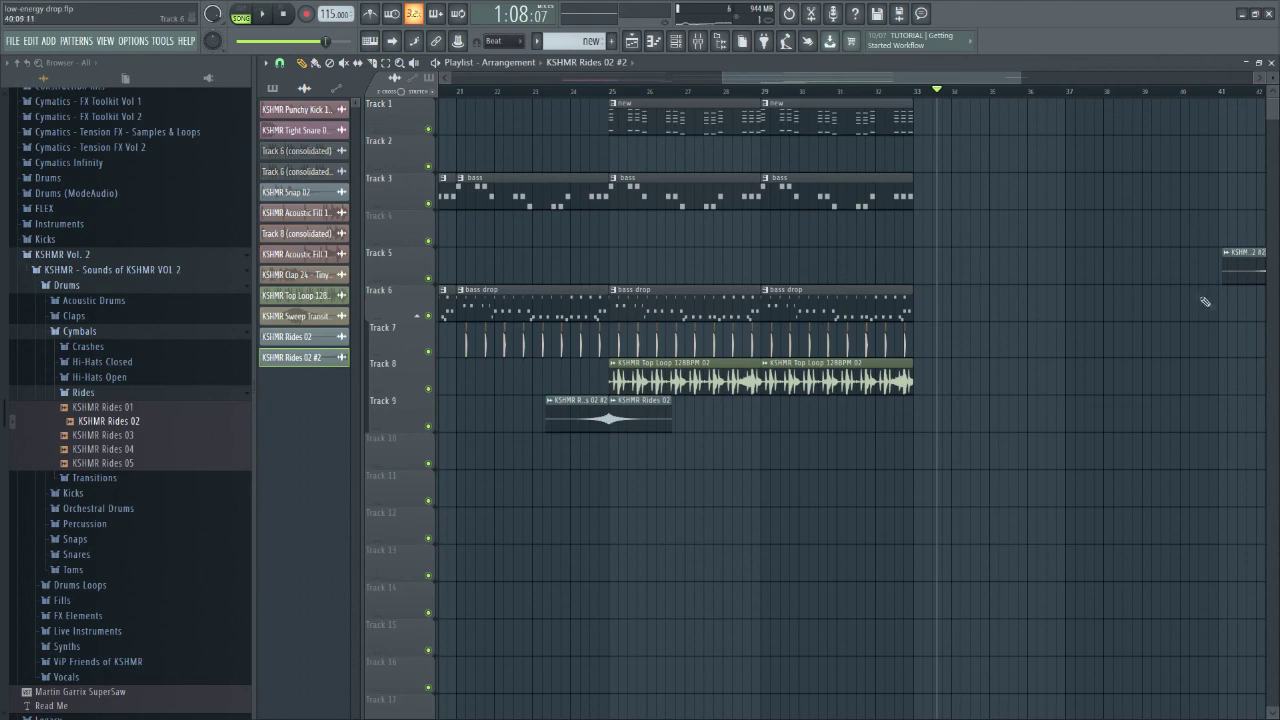